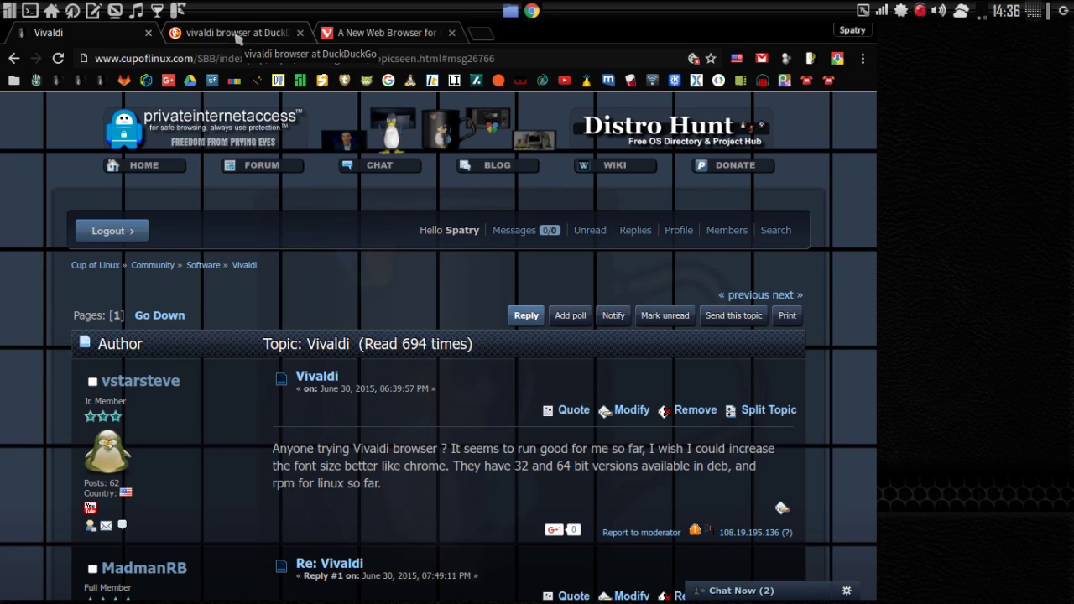
# Look over the DuckDuckGo results for vivaldi browser and the vivaldi.com start page
pyautogui.click(237, 33)
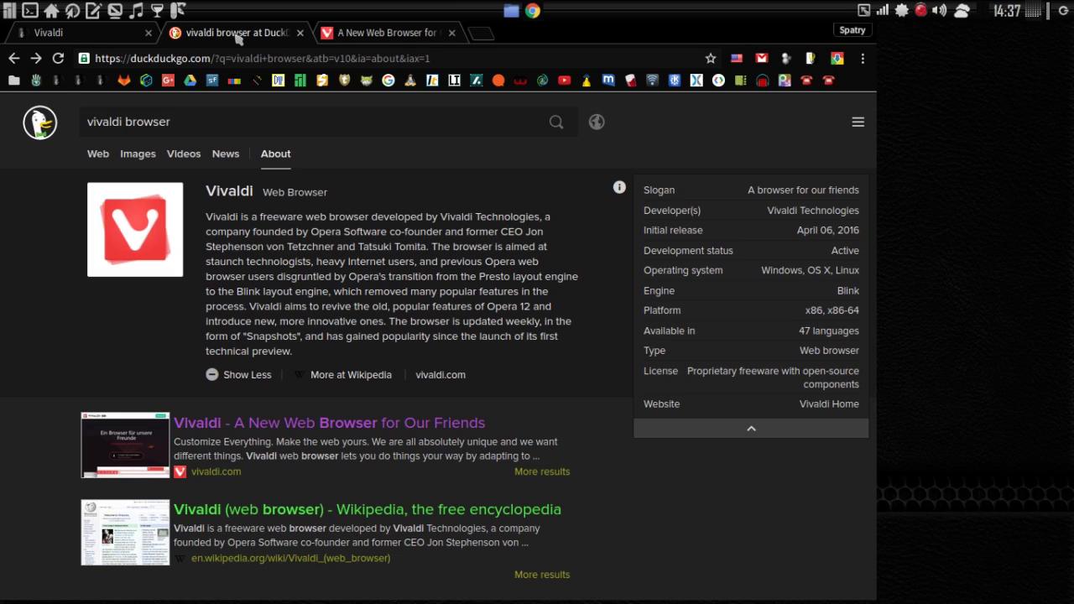
pyautogui.click(349, 31)
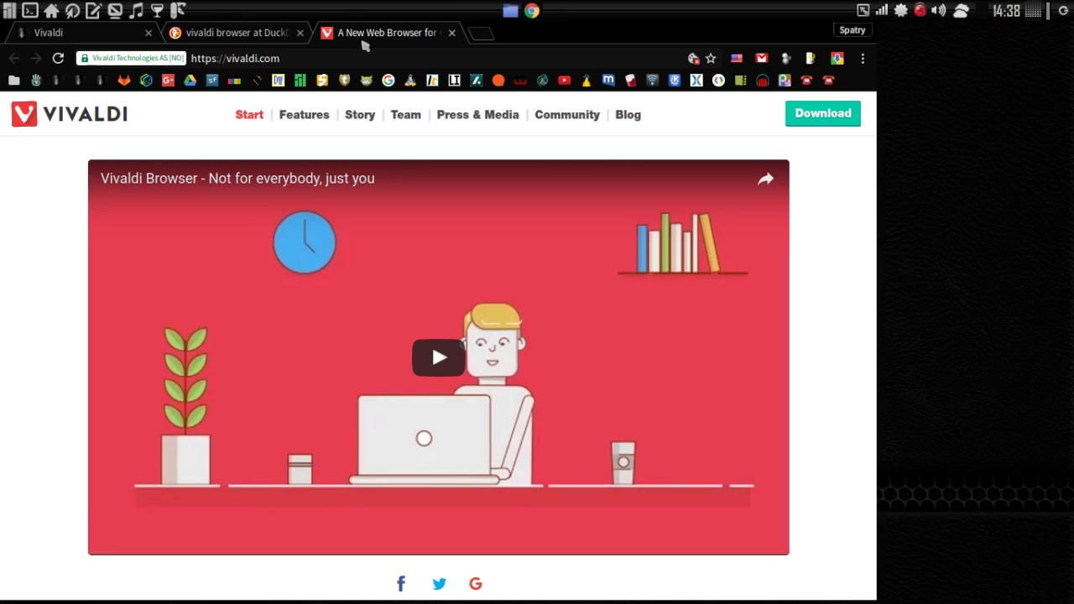
# In the drop-down terminal, quit AlsaMixer, search for vivaldi with yaourt and choose package 1, aur/vivaldi, for installation
pyautogui.press('F12')
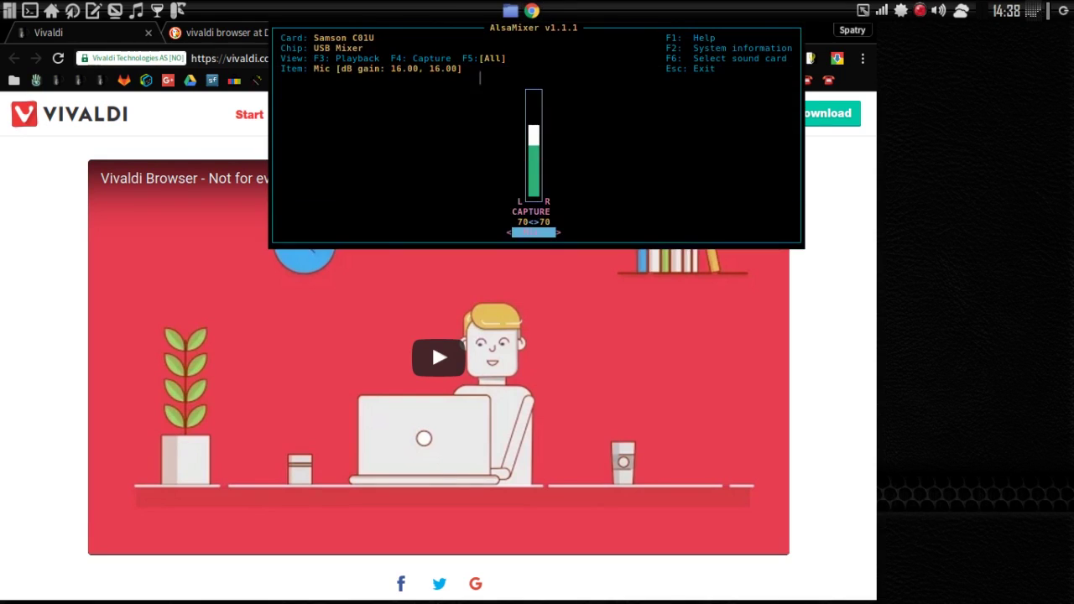
pyautogui.press('Escape')
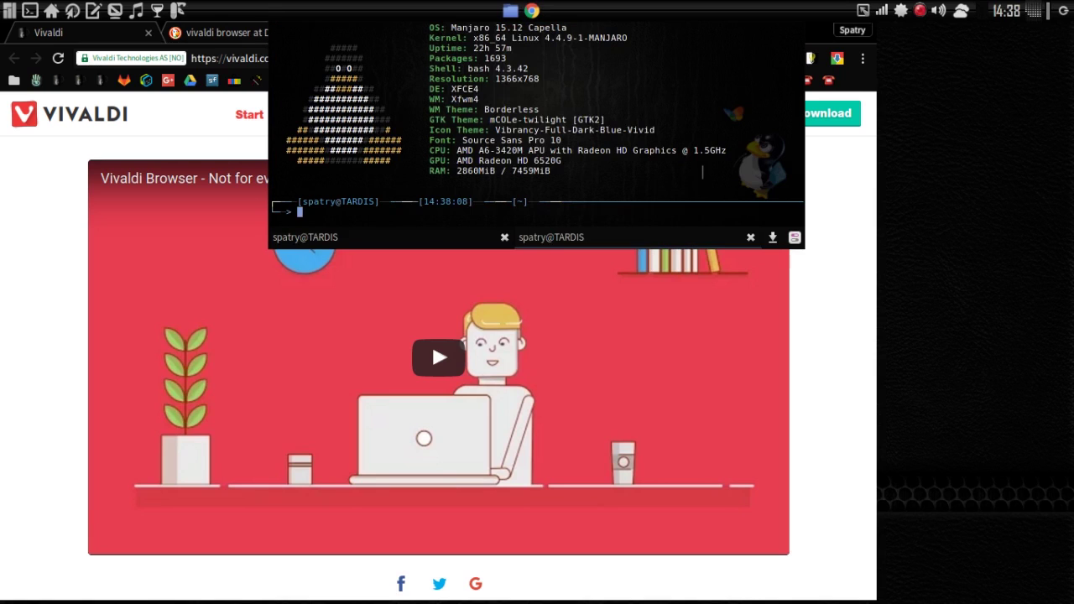
pyautogui.write('yaourt vivaldi')
pyautogui.press('Return')
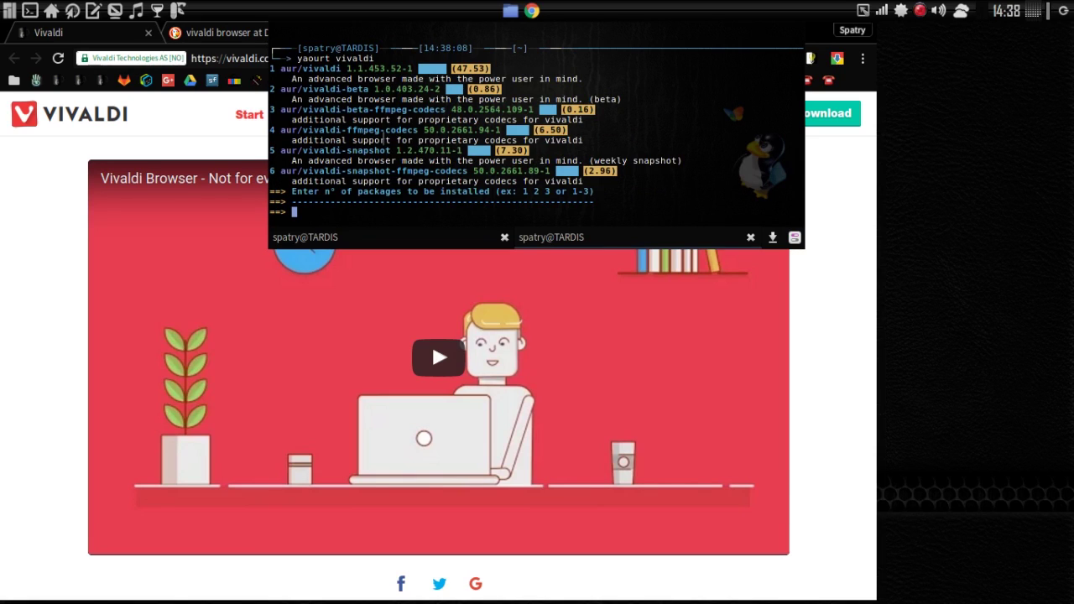
pyautogui.write('1')
pyautogui.press('Return')
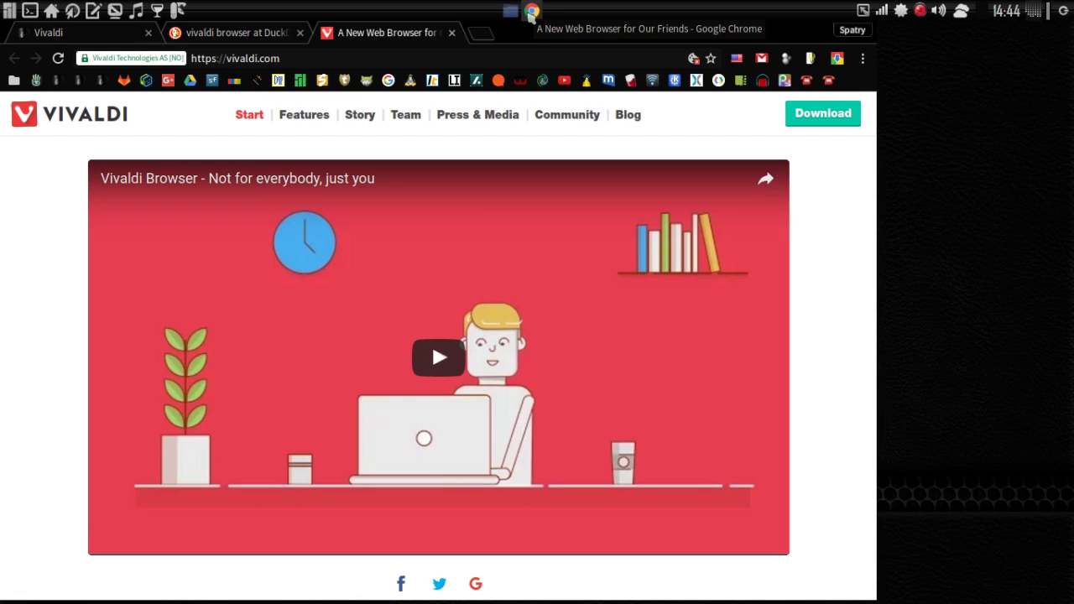
# Close Chrome and launch the Vivaldi browser from the Internet applications
pyautogui.rightClick(530, 15)
pyautogui.click(566, 117)
pyautogui.click(8, 10)
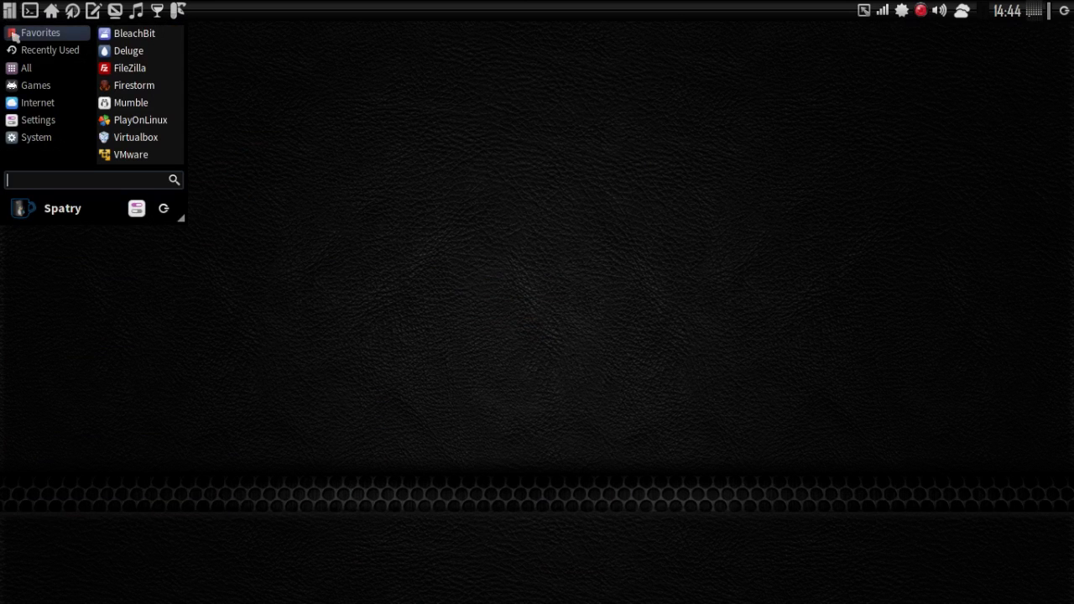
pyautogui.click(29, 104)
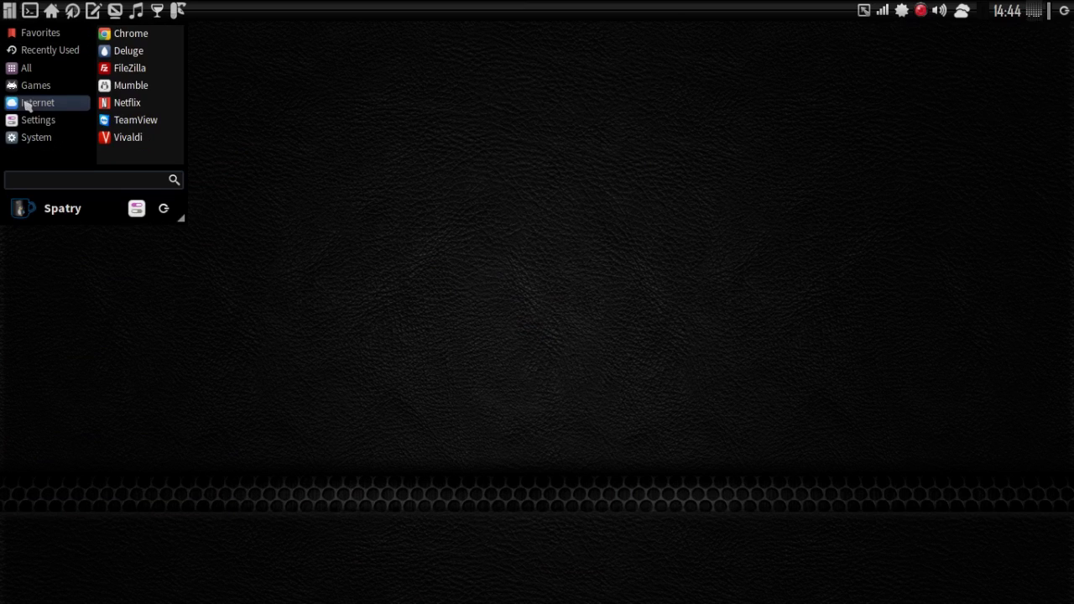
pyautogui.click(122, 143)
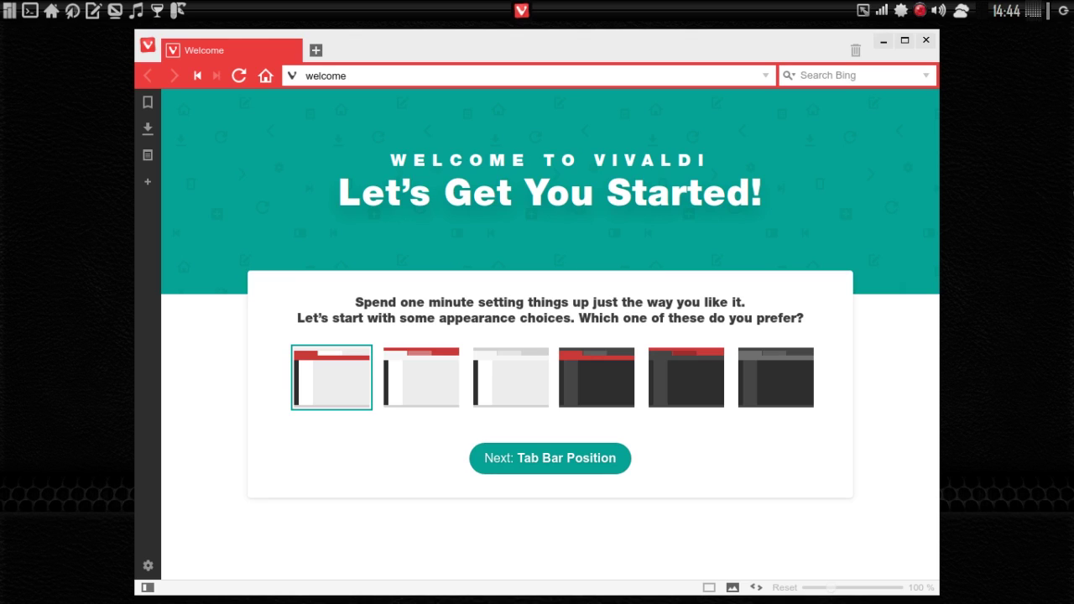
# Open Vivaldi's Appearance settings and set the interface color to Dark
pyautogui.click(148, 45)
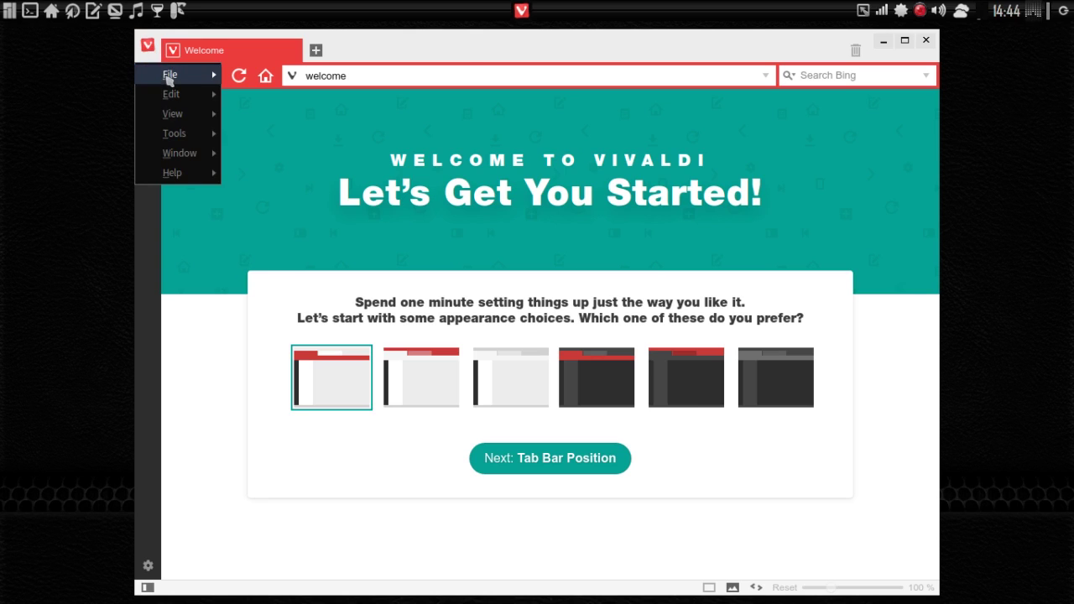
pyautogui.moveTo(168, 79)
pyautogui.moveTo(174, 133)
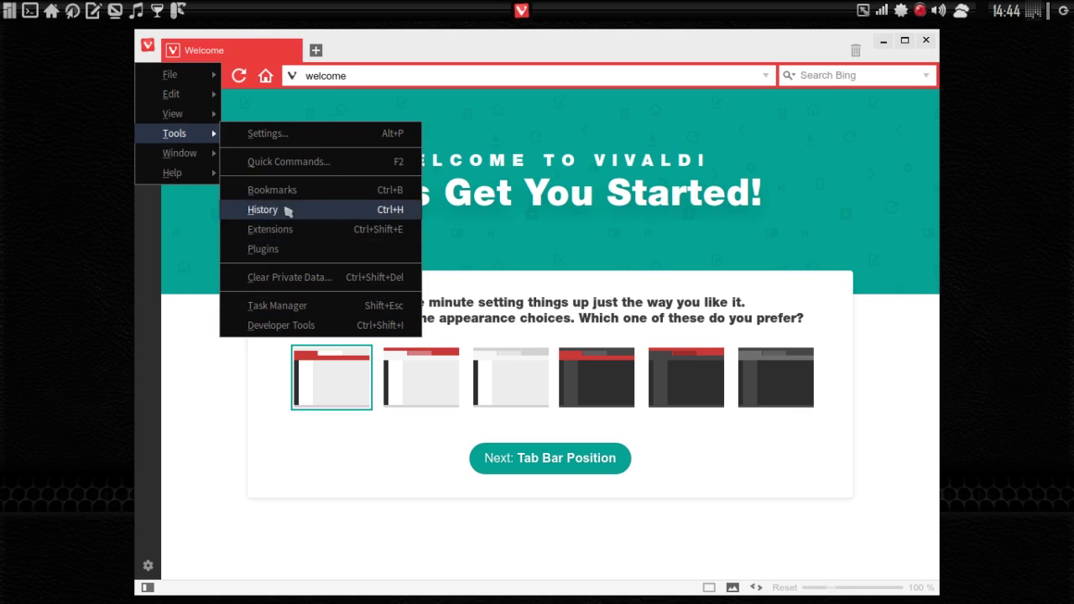
pyautogui.click(273, 141)
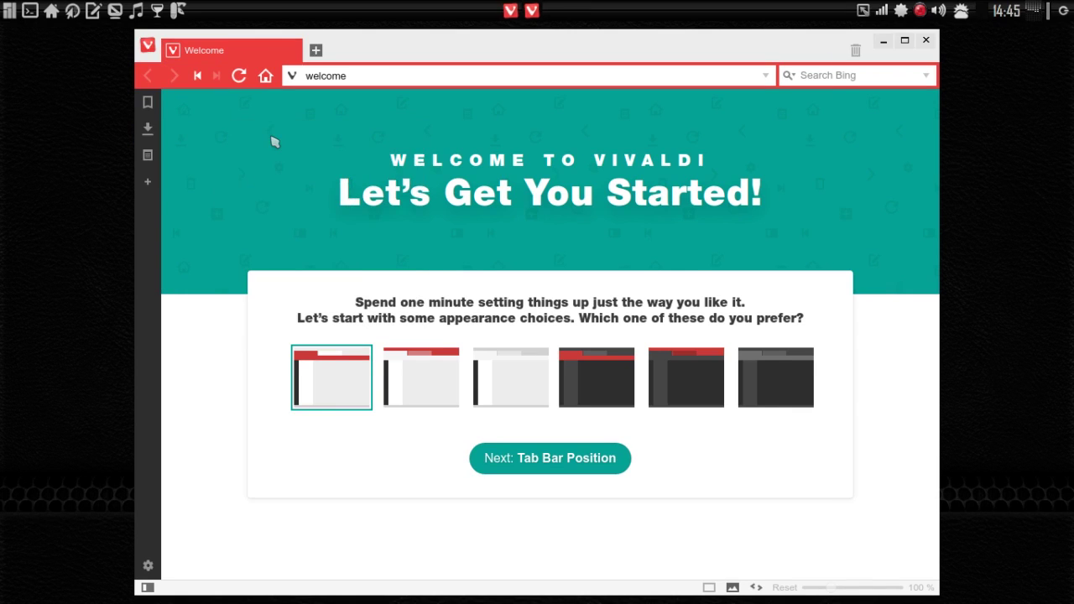
pyautogui.hotkey('ctrl', 'F12')
pyautogui.click(291, 161)
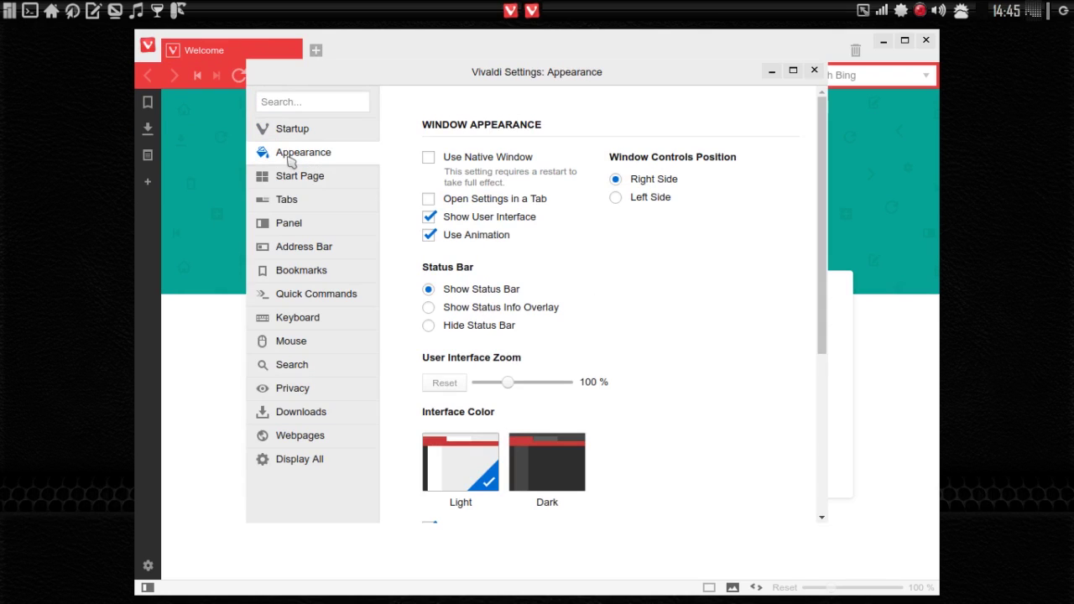
pyautogui.click(556, 459)
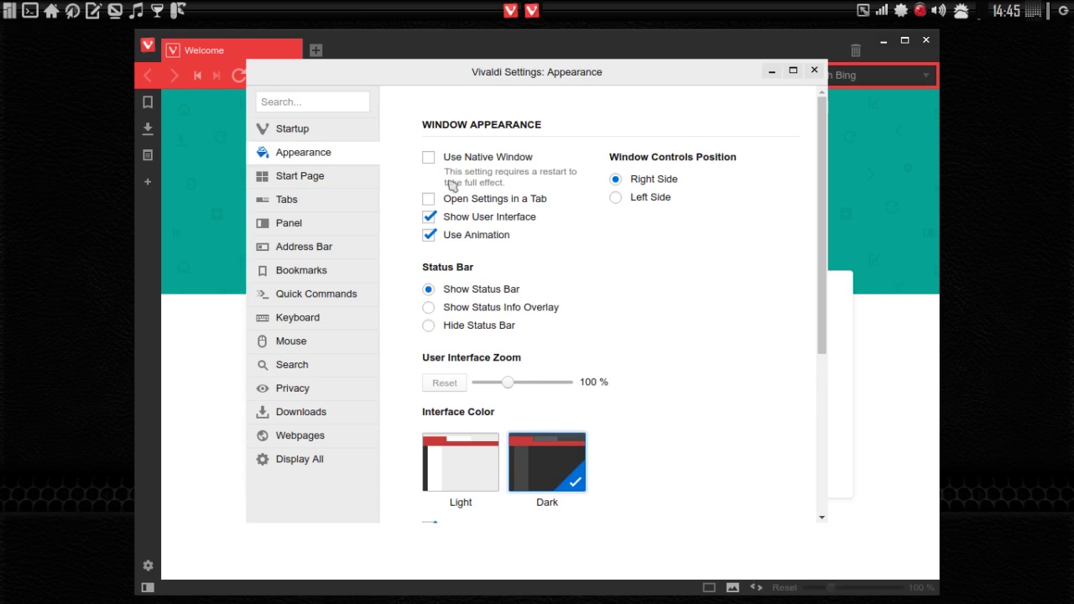
# Enable Use Native Window in the Appearance settings and close the settings window
pyautogui.moveTo(493, 80)
pyautogui.mouseDown()
pyautogui.moveTo(551, 87)
pyautogui.moveTo(524, 111)
pyautogui.moveTo(491, 84)
pyautogui.moveTo(491, 94)
pyautogui.moveTo(489, 79)
pyautogui.mouseUp()
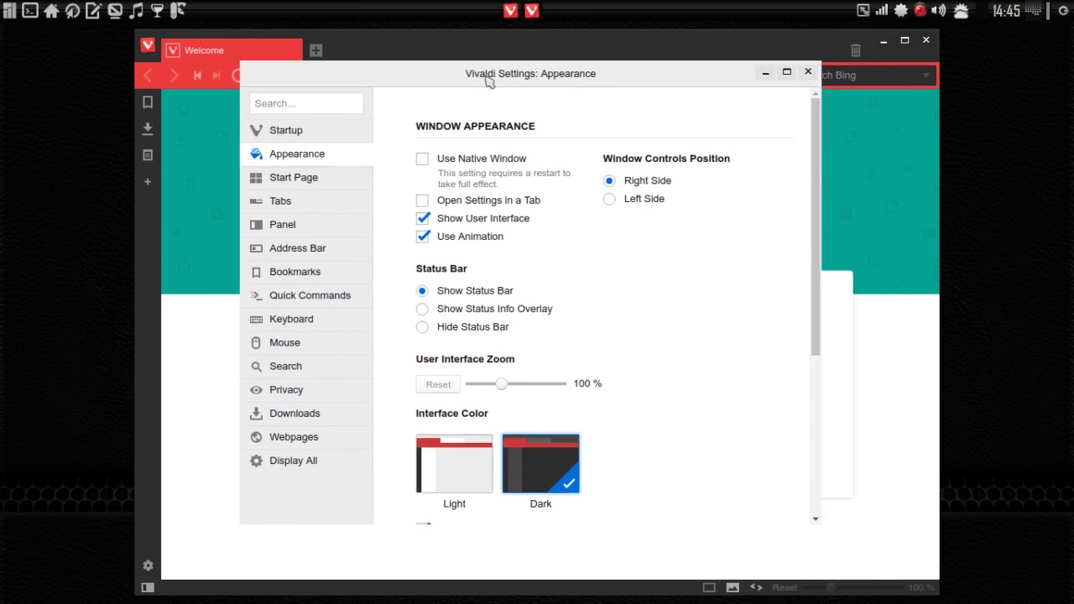
pyautogui.click(424, 159)
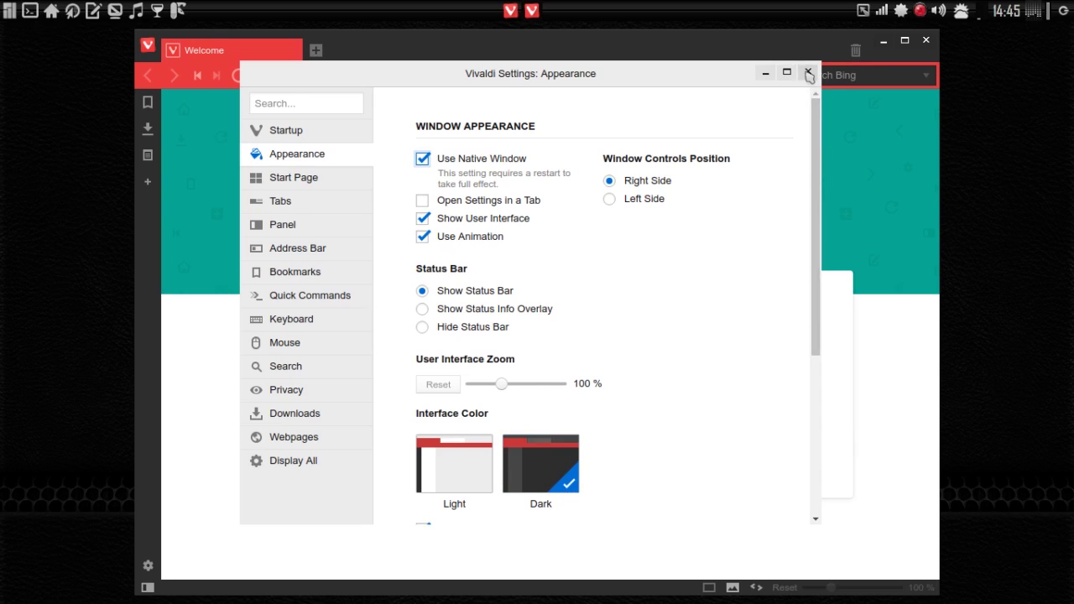
pyautogui.click(809, 74)
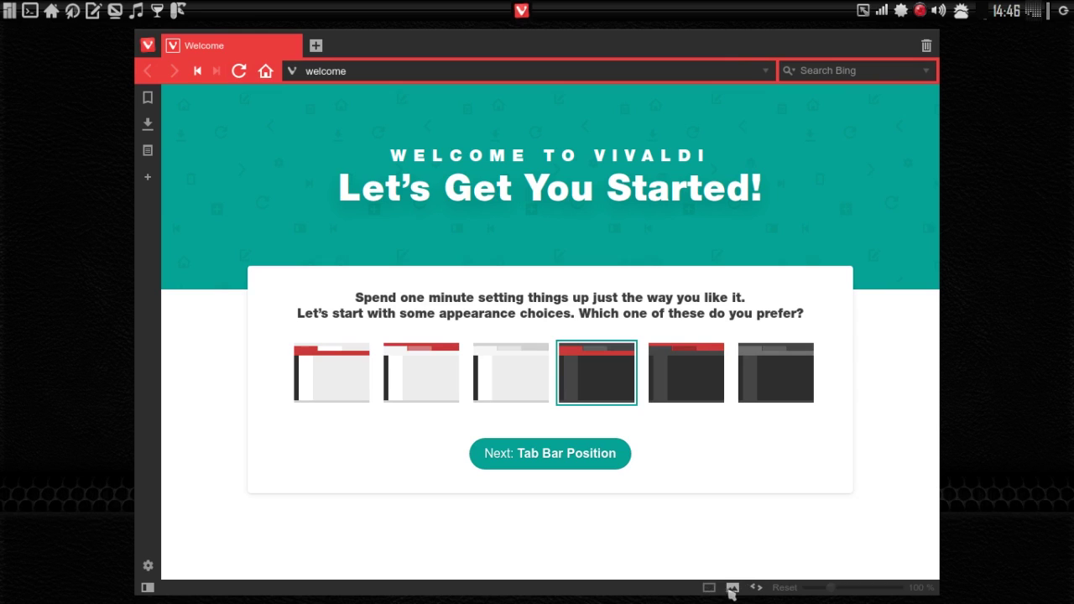
# Review the options for importing bookmarks and settings from Chrome, and close the dialog without importing
pyautogui.click(147, 46)
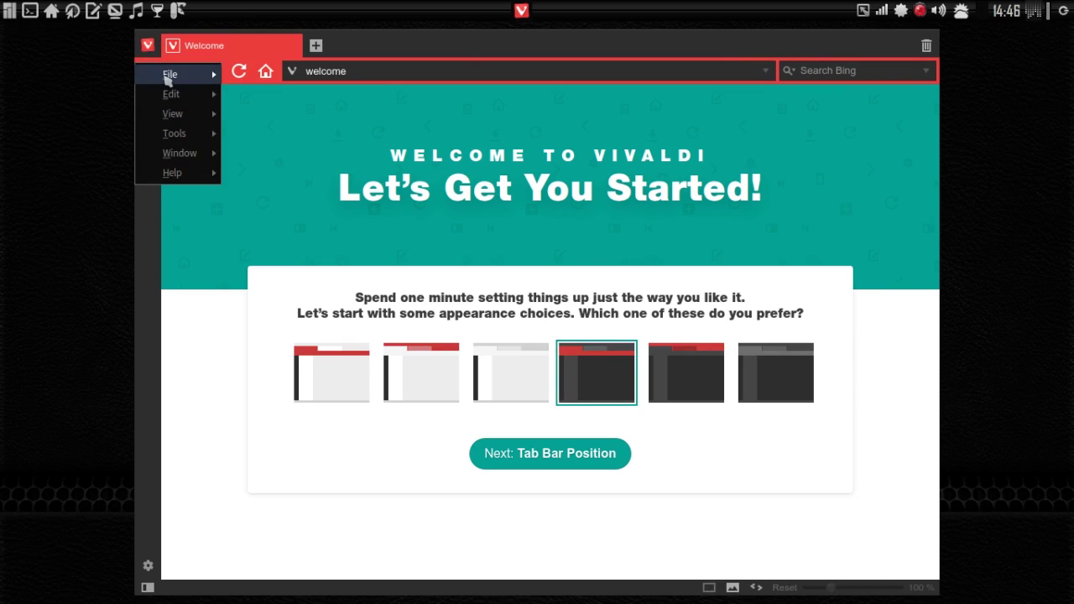
pyautogui.moveTo(168, 75)
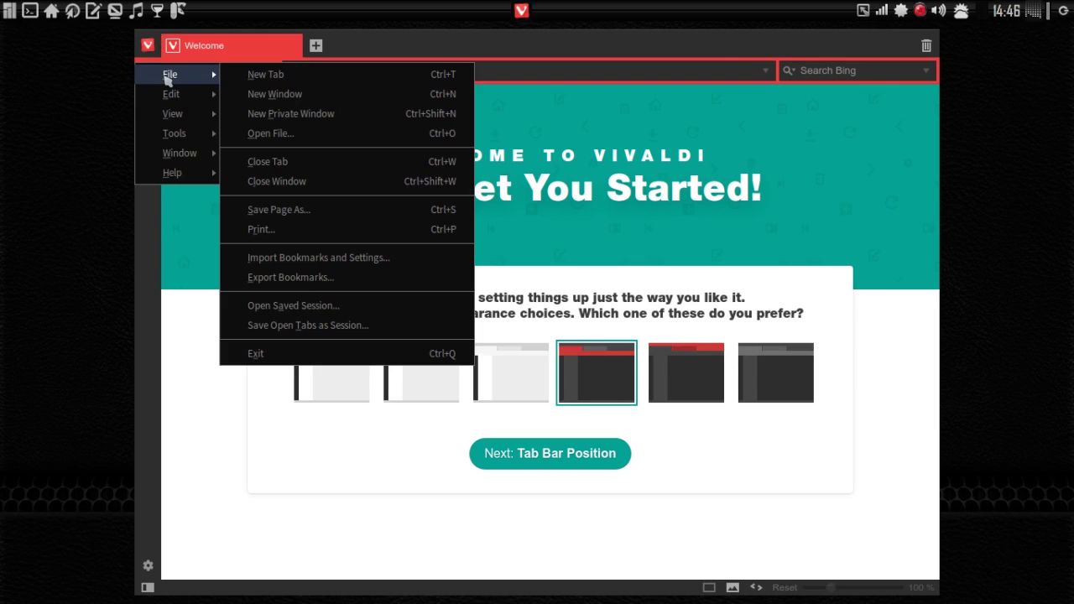
pyautogui.click(356, 260)
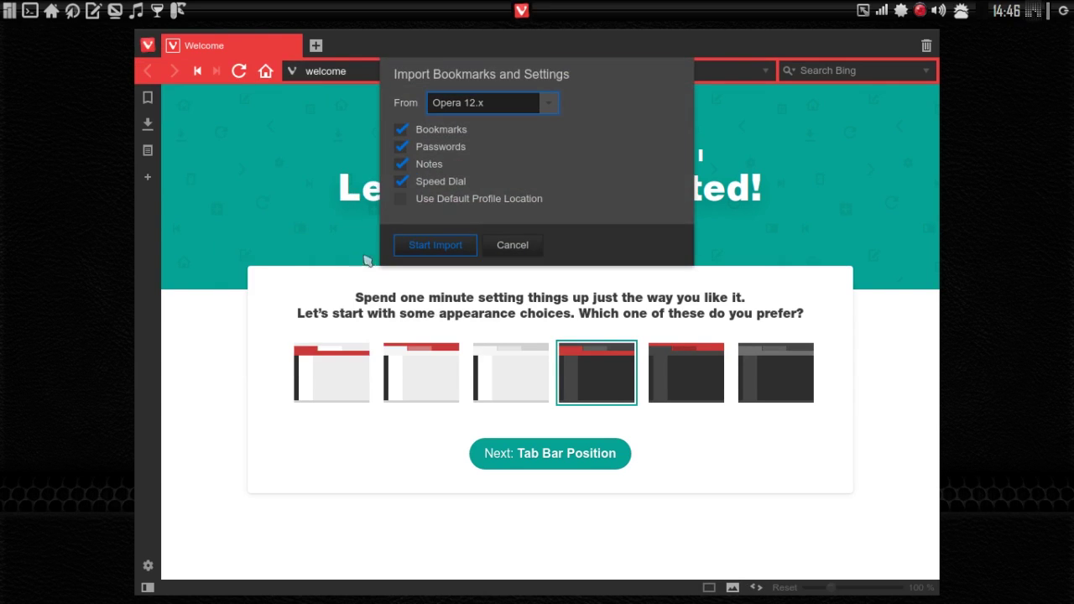
pyautogui.click(547, 106)
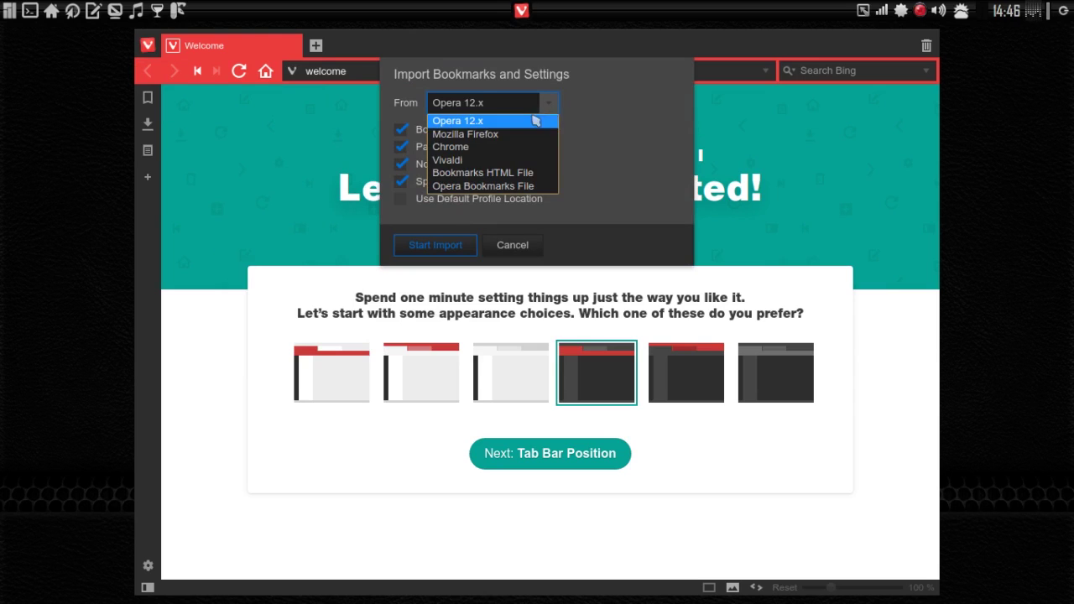
pyautogui.click(463, 147)
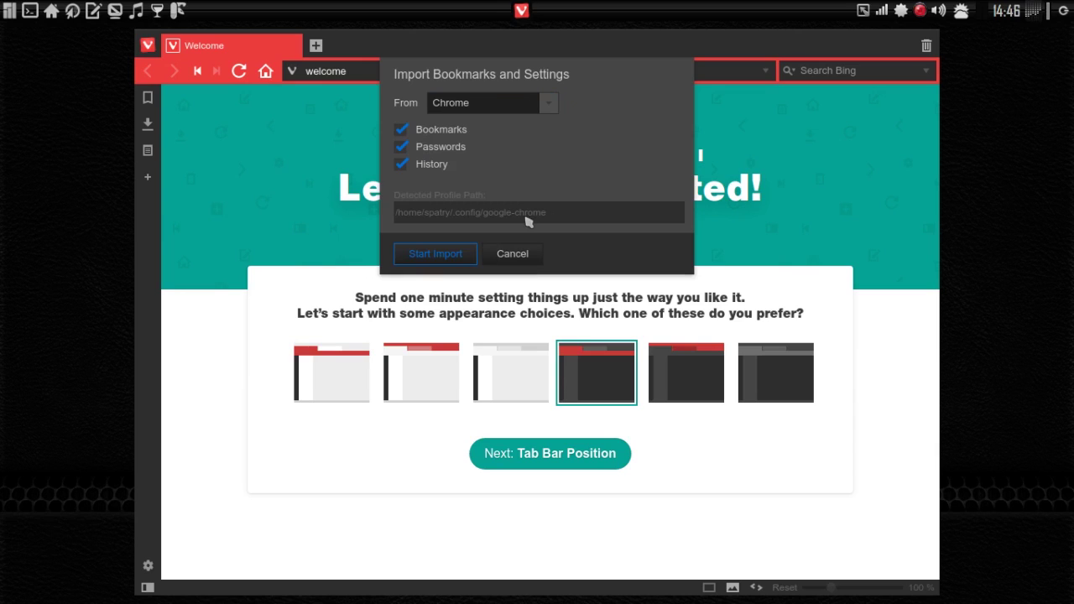
pyautogui.click(514, 254)
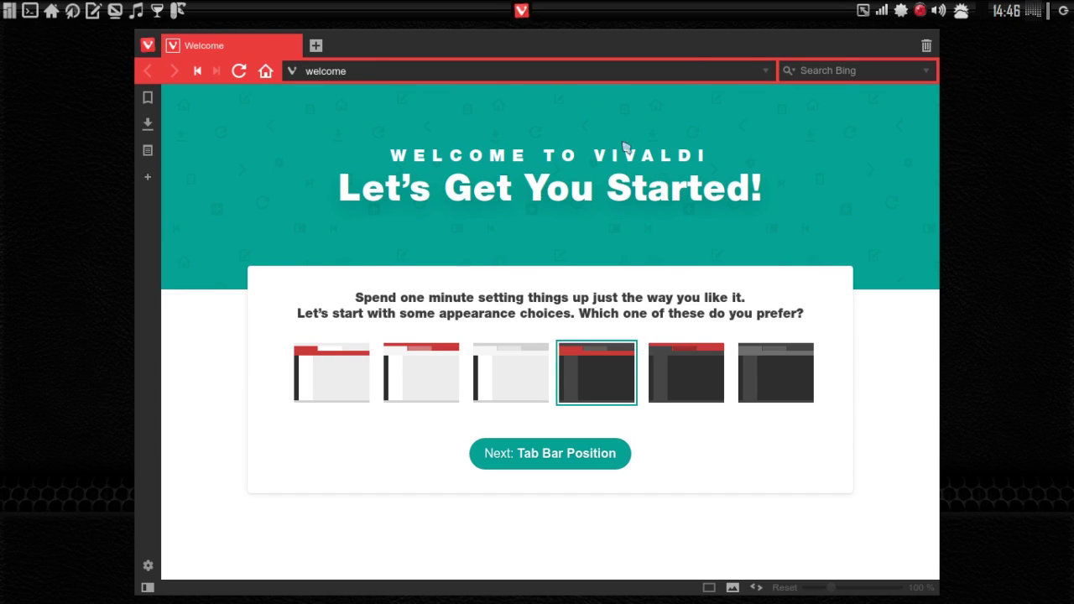
pyautogui.click(922, 15)
pyautogui.click(932, 27)
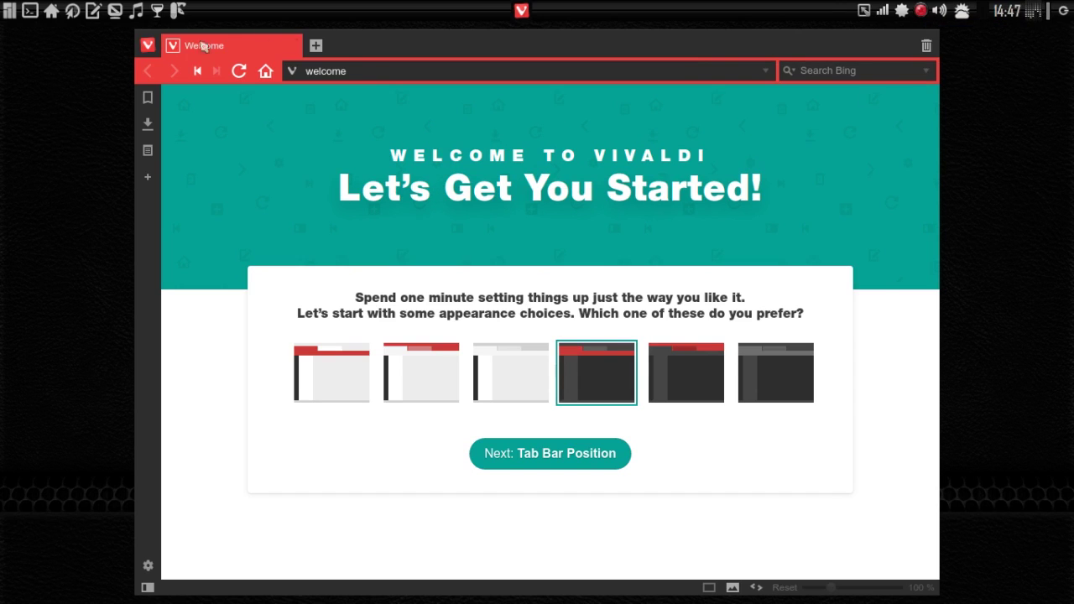
# Check which source browsers Import Bookmarks and Settings offers and close the dialog without importing
pyautogui.click(150, 48)
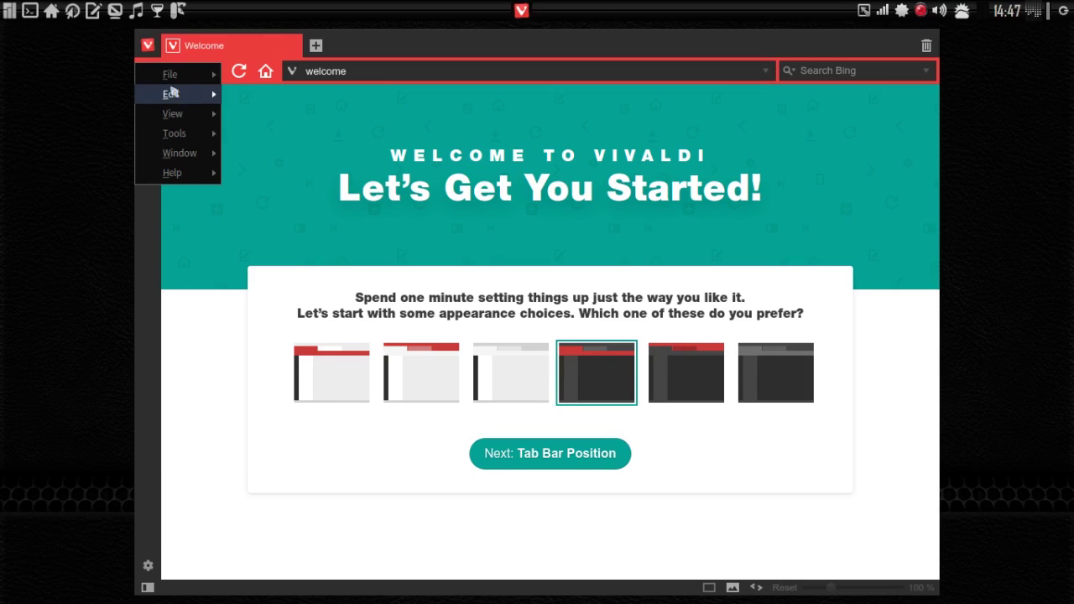
pyautogui.moveTo(179, 77)
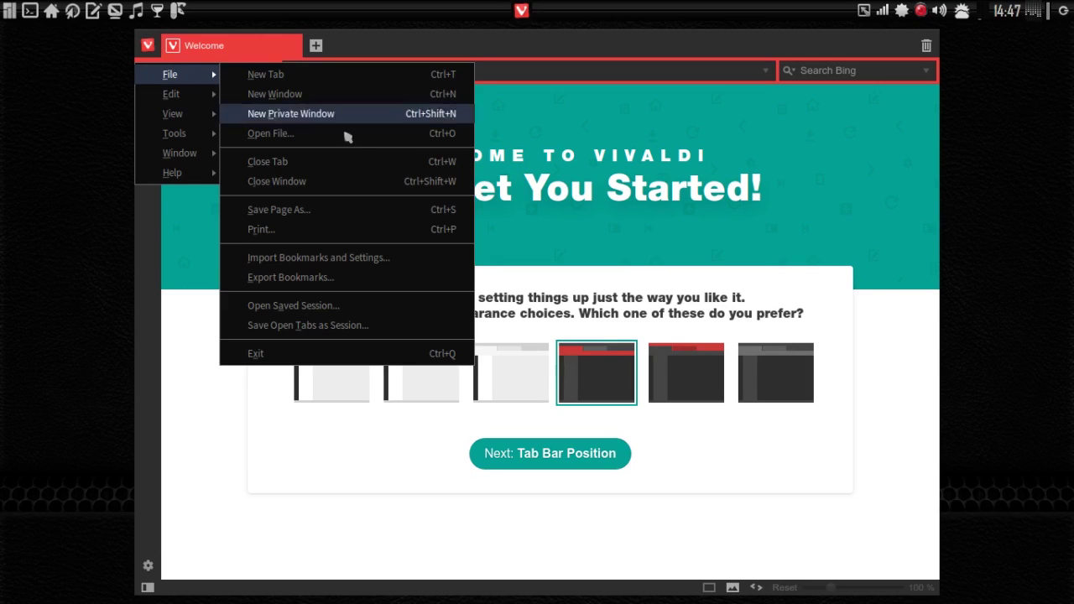
pyautogui.click(357, 261)
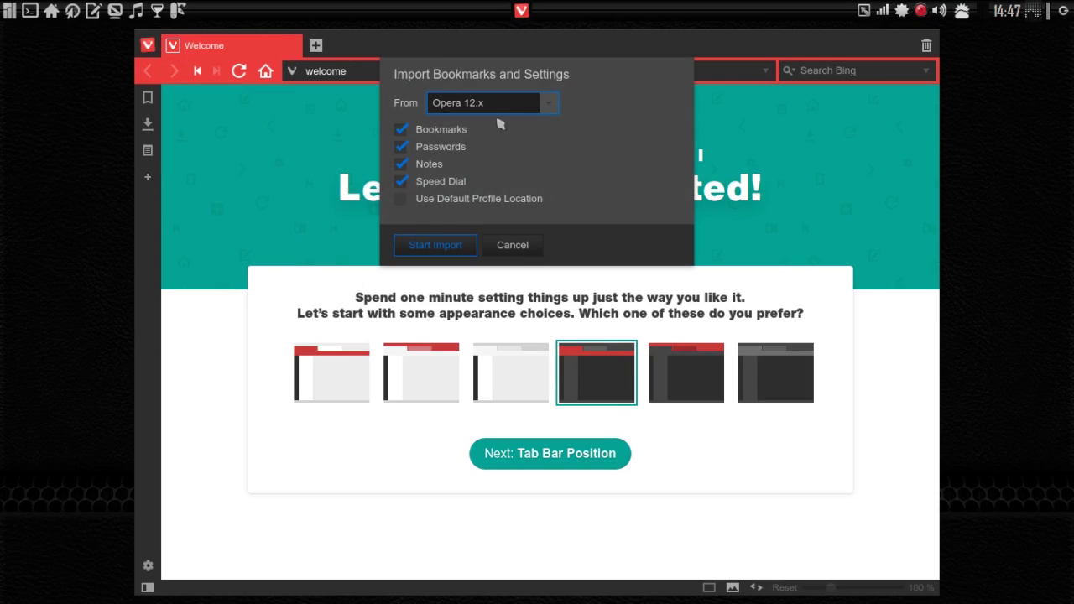
pyautogui.click(550, 109)
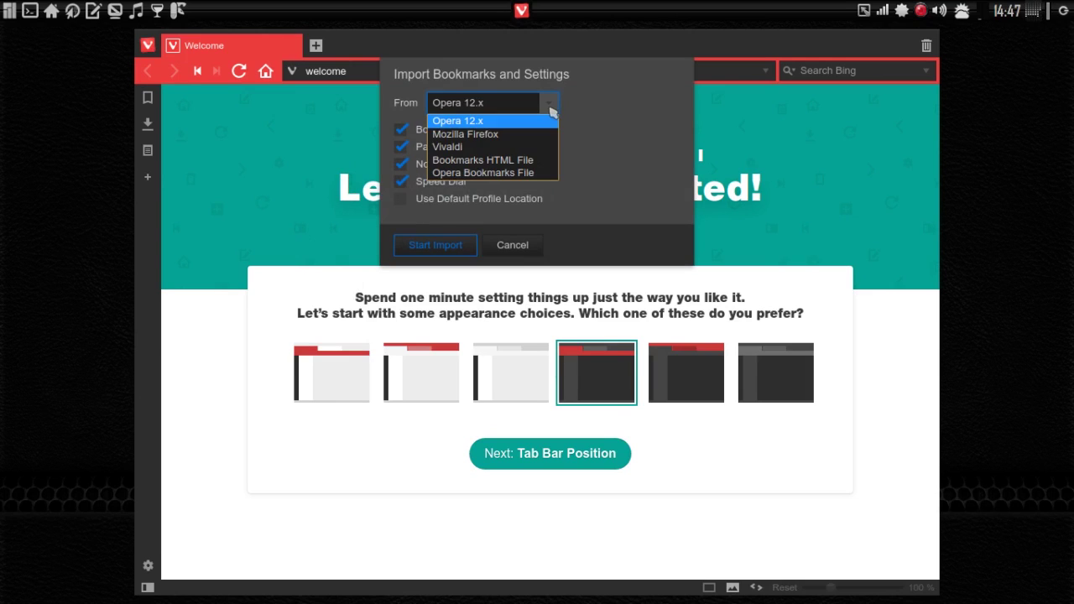
pyautogui.click(601, 197)
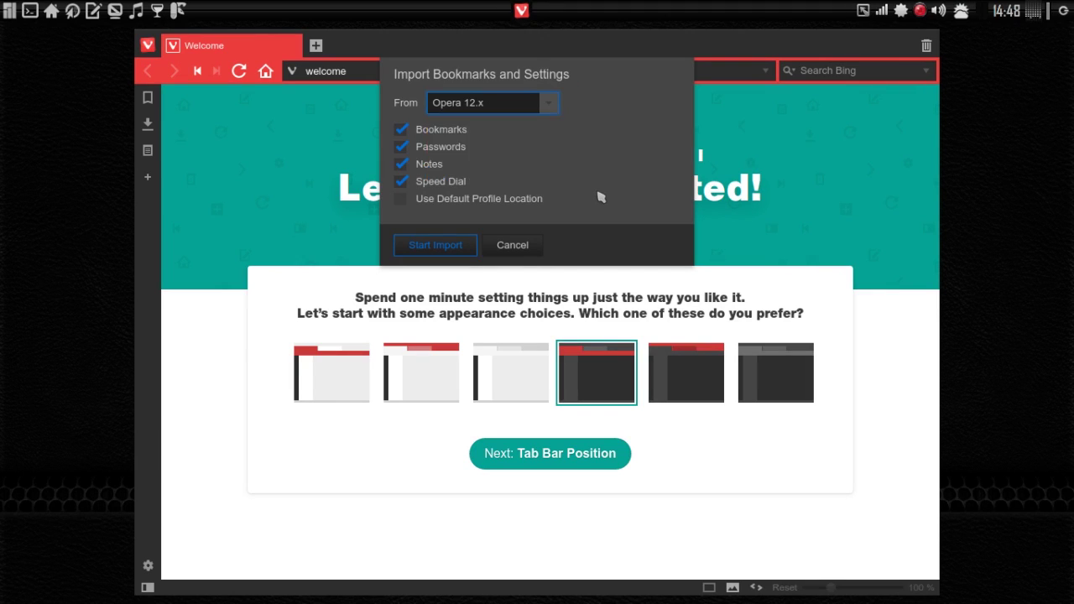
pyautogui.click(502, 249)
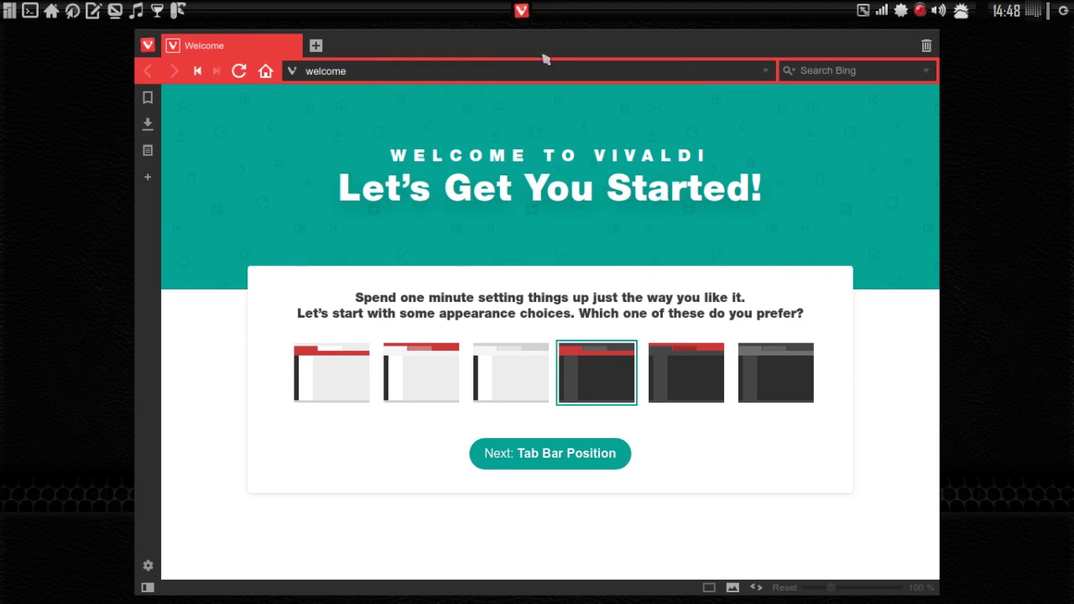
# Close Vivaldi and go to the hidden .config folder of the home directory in the file manager
pyautogui.rightClick(528, 11)
pyautogui.click(568, 118)
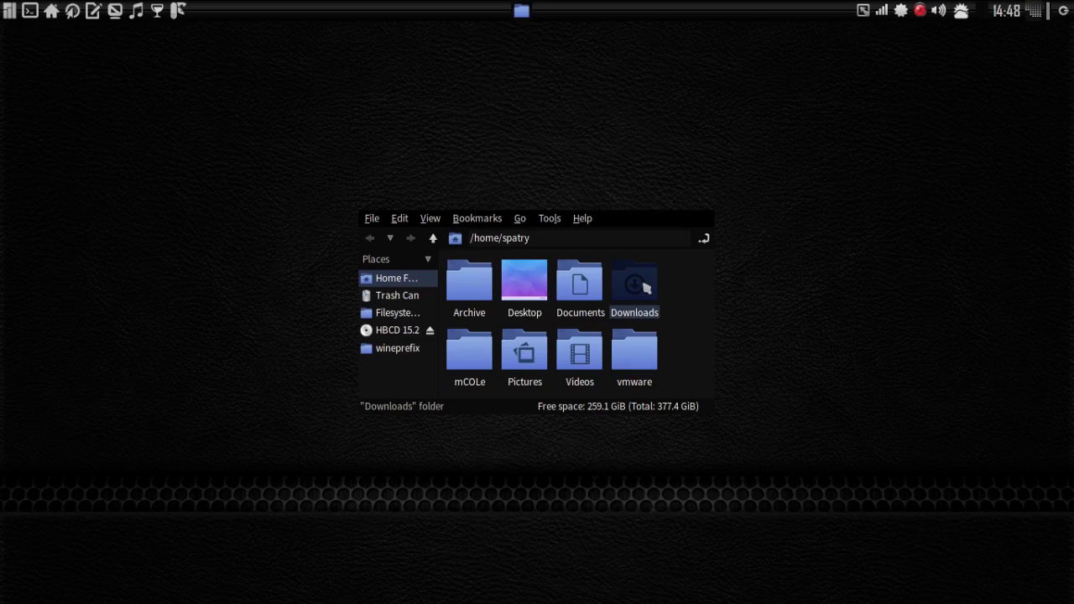
pyautogui.doubleClick(647, 289)
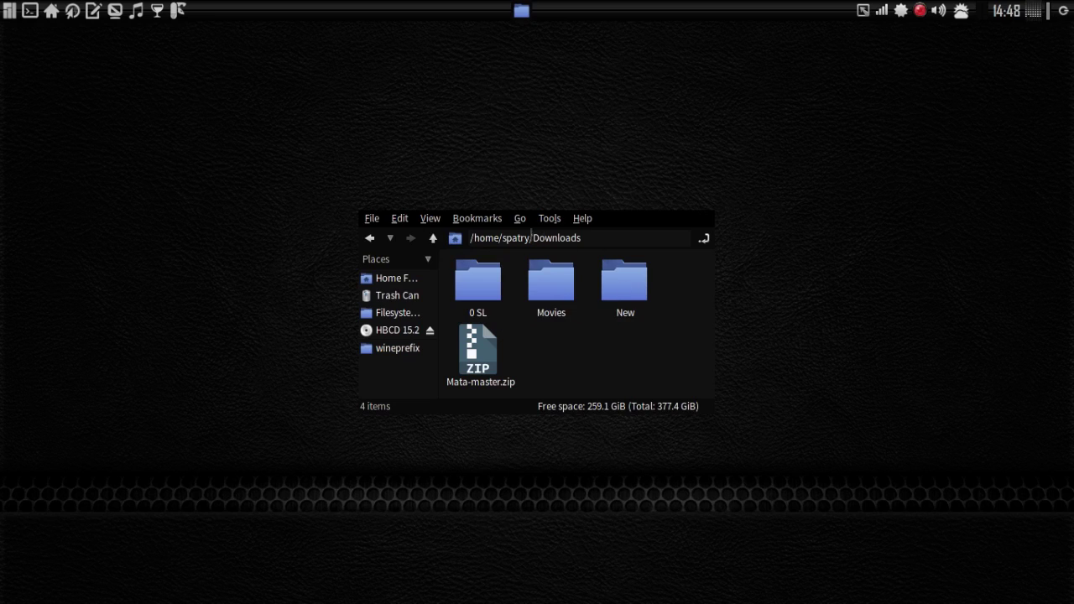
pyautogui.moveTo(528, 239); pyautogui.dragTo(795, 267)
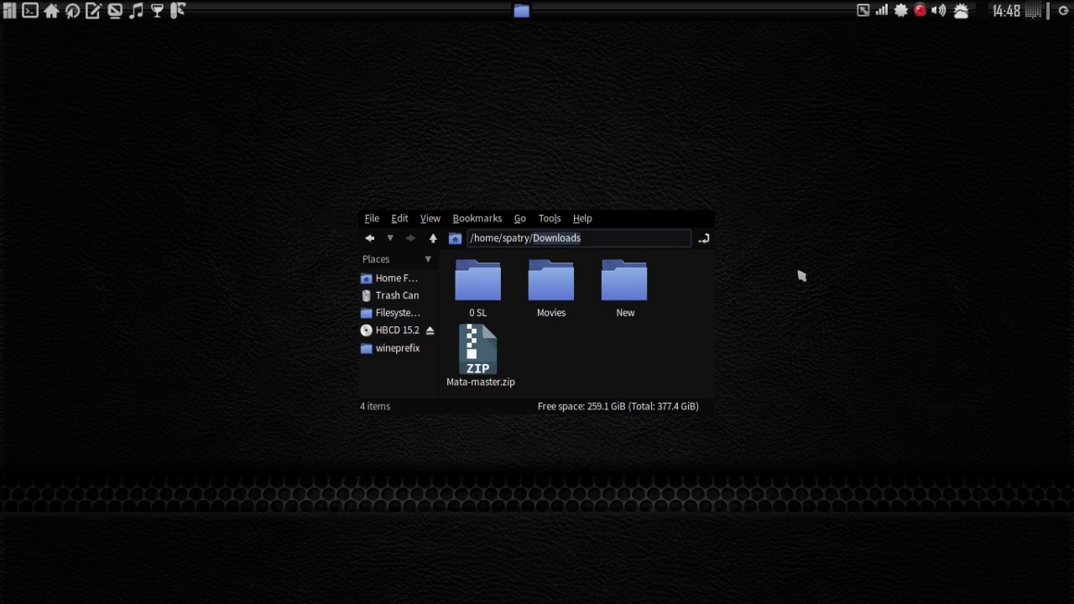
pyautogui.write('.config')
pyautogui.press('Return')
# Create a new folder named google-chrome inside the .config folder
pyautogui.rightClick(609, 290)
pyautogui.moveTo(651, 300)
pyautogui.click(770, 299)
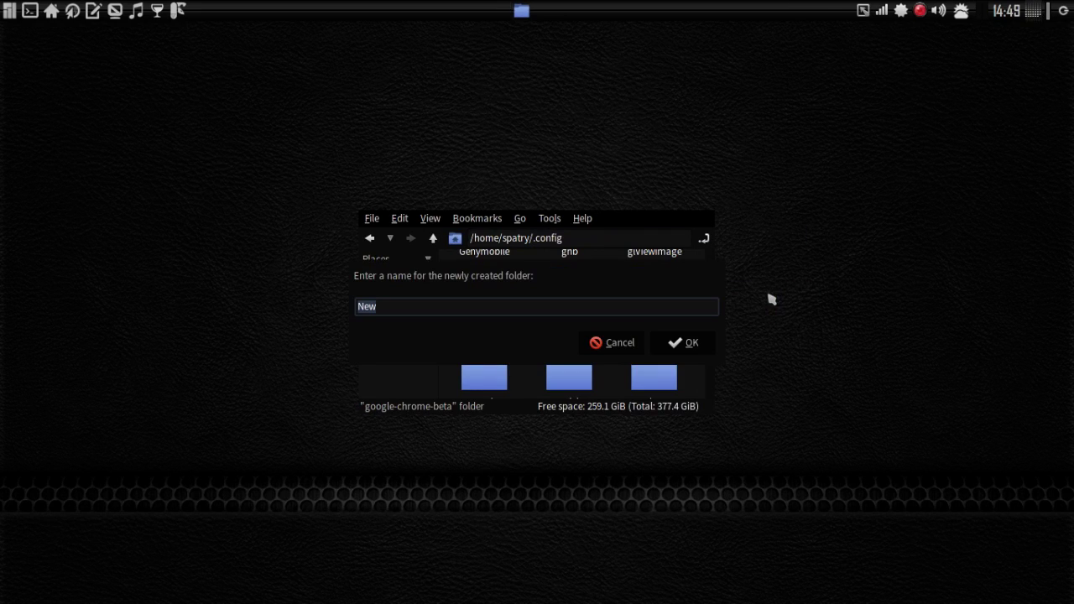
pyautogui.write('google-chrome')
pyautogui.press('Return')
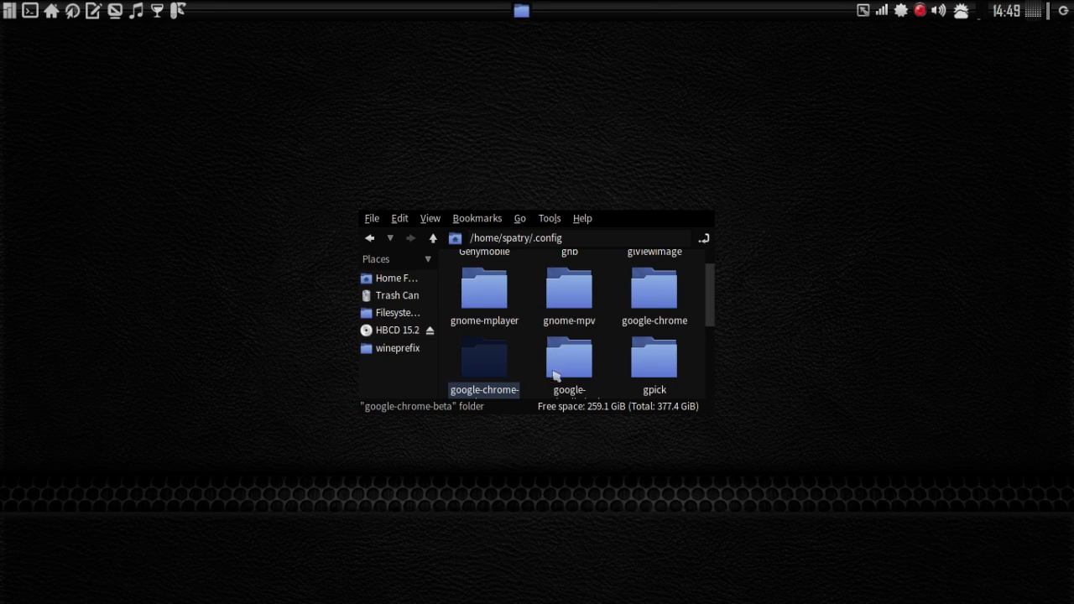
# Copy the entire contents of the google-chrome-beta folder inside .config
pyautogui.doubleClick(495, 370)
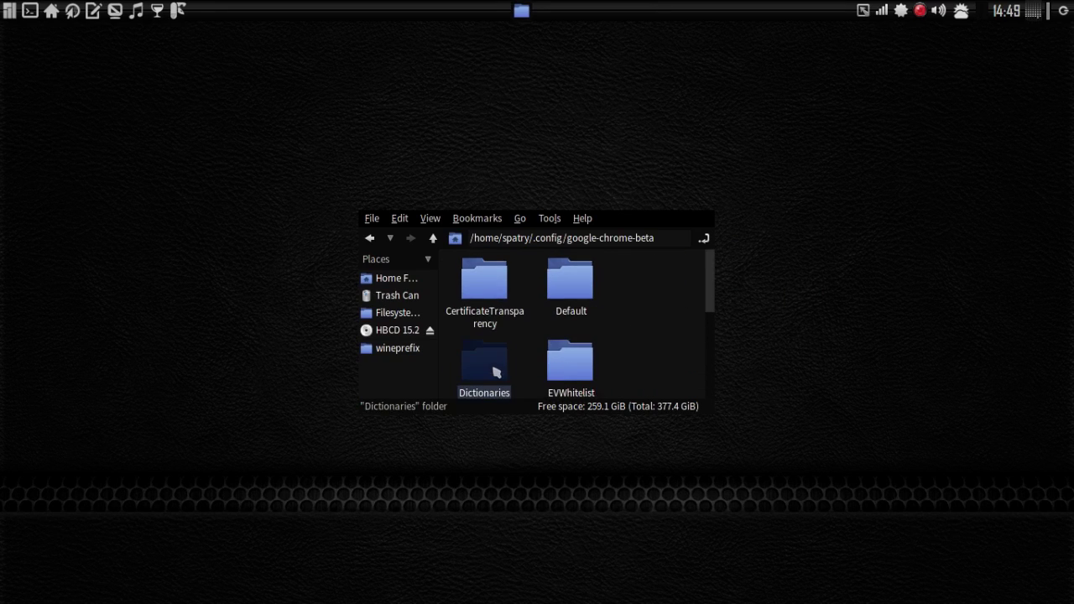
pyautogui.moveTo(641, 282); pyautogui.dragTo(431, 479)
pyautogui.rightClick(486, 346)
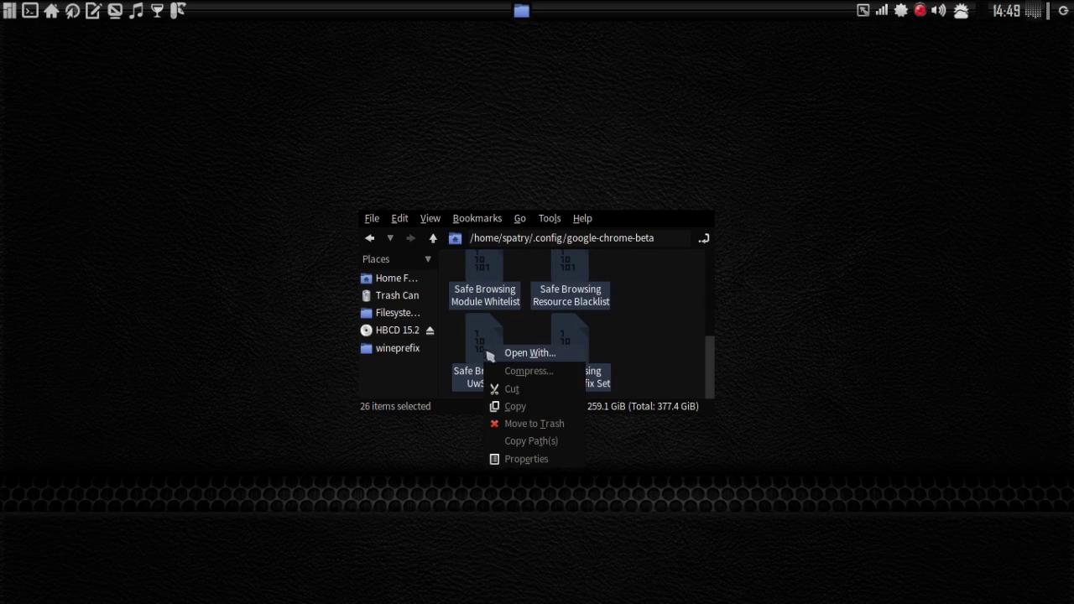
pyautogui.click(506, 408)
# Paste the copied Chrome Beta profile files into the google-chrome folder inside .config
pyautogui.click(434, 238)
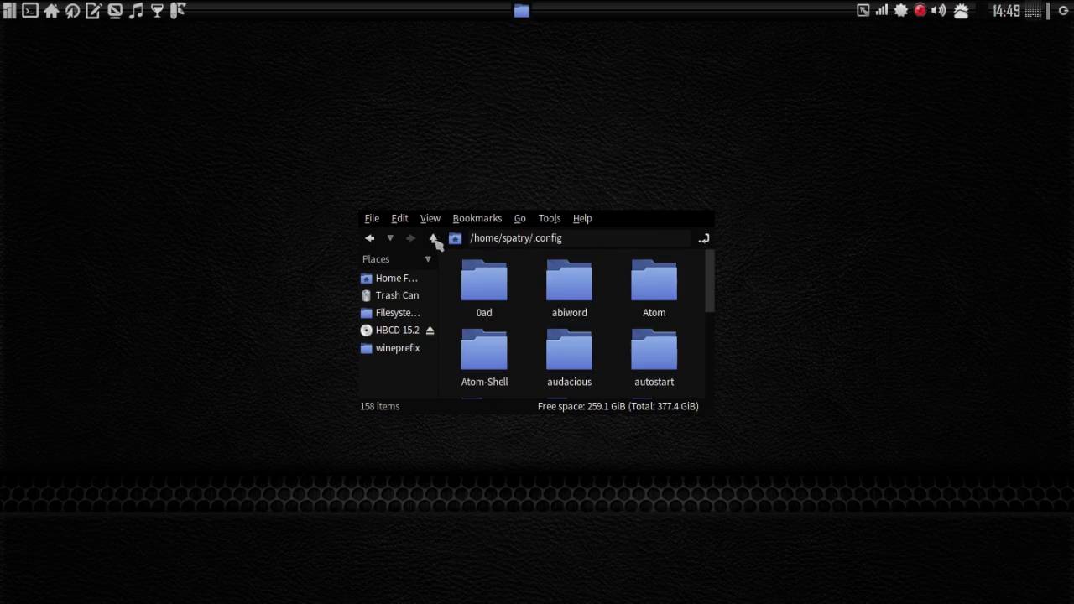
pyautogui.scroll(-5, 663, 355)
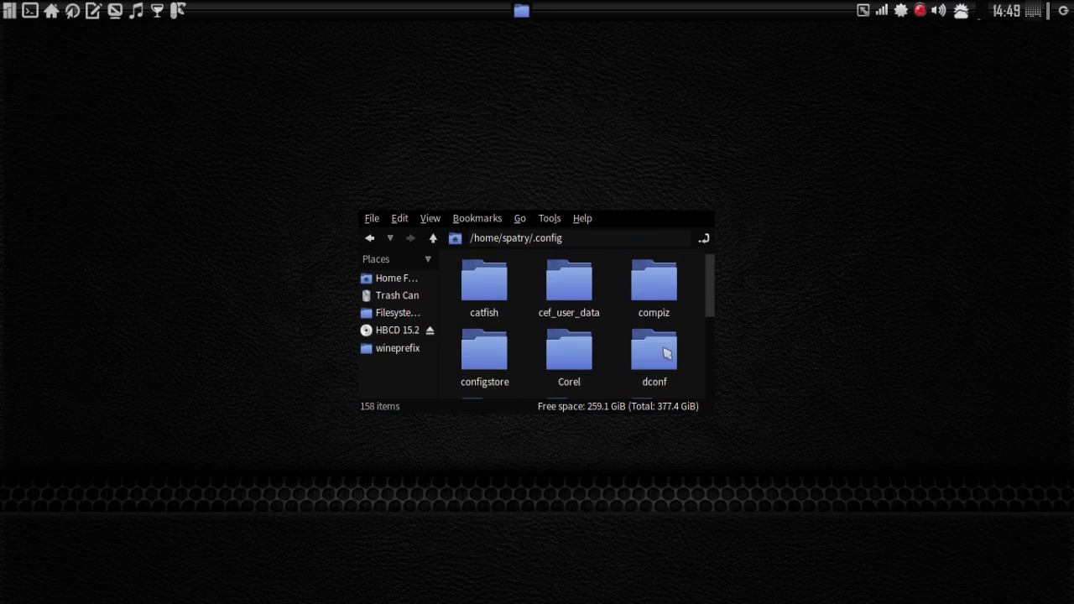
pyautogui.scroll(-4, 667, 354)
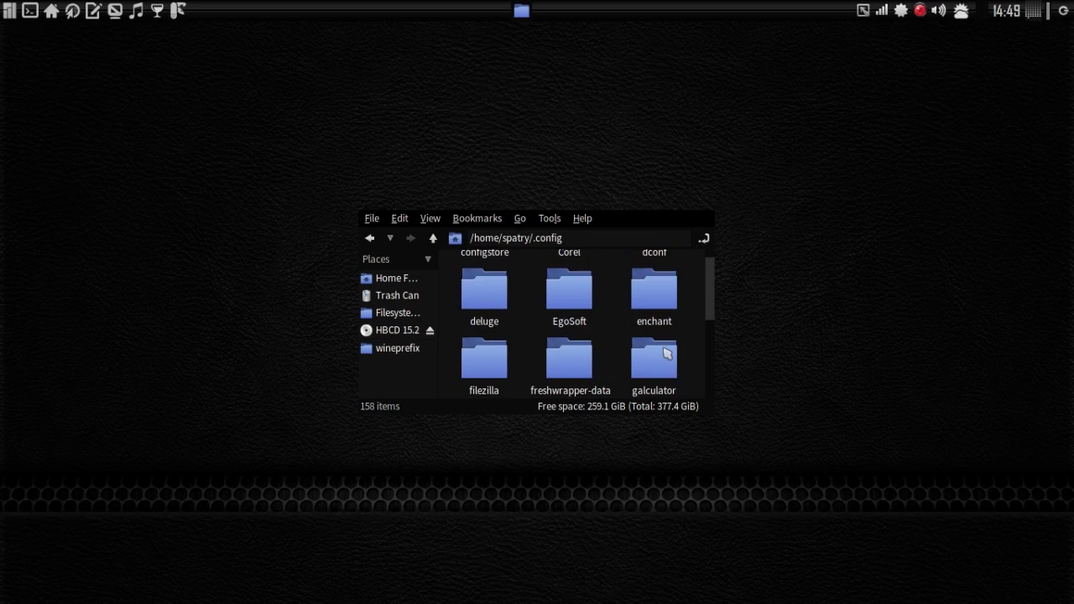
pyautogui.scroll(-4, 666, 354)
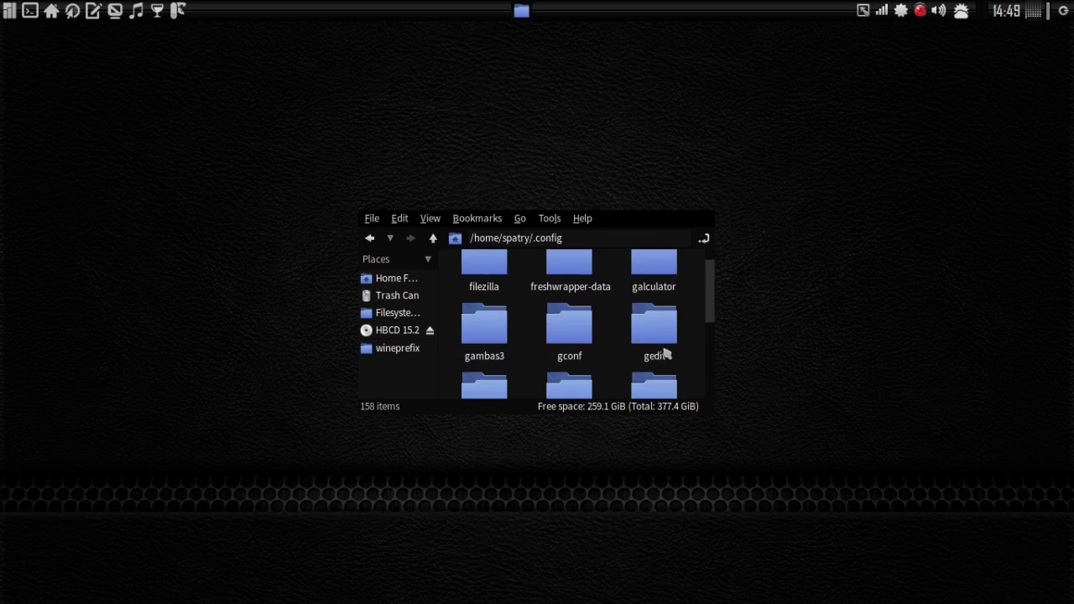
pyautogui.scroll(-1, 667, 355)
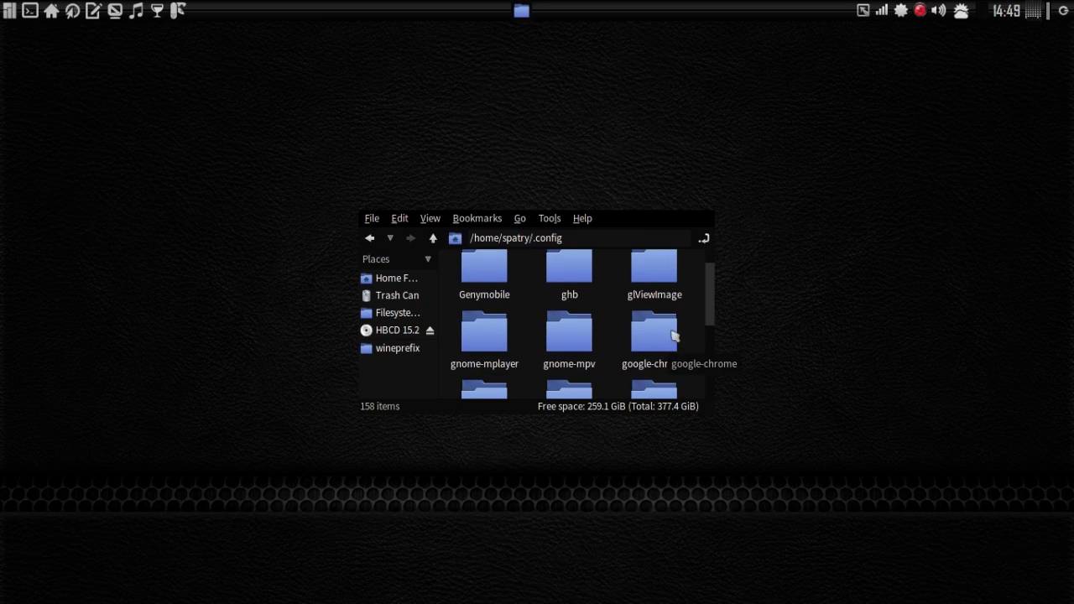
pyautogui.doubleClick(652, 333)
pyautogui.rightClick(625, 314)
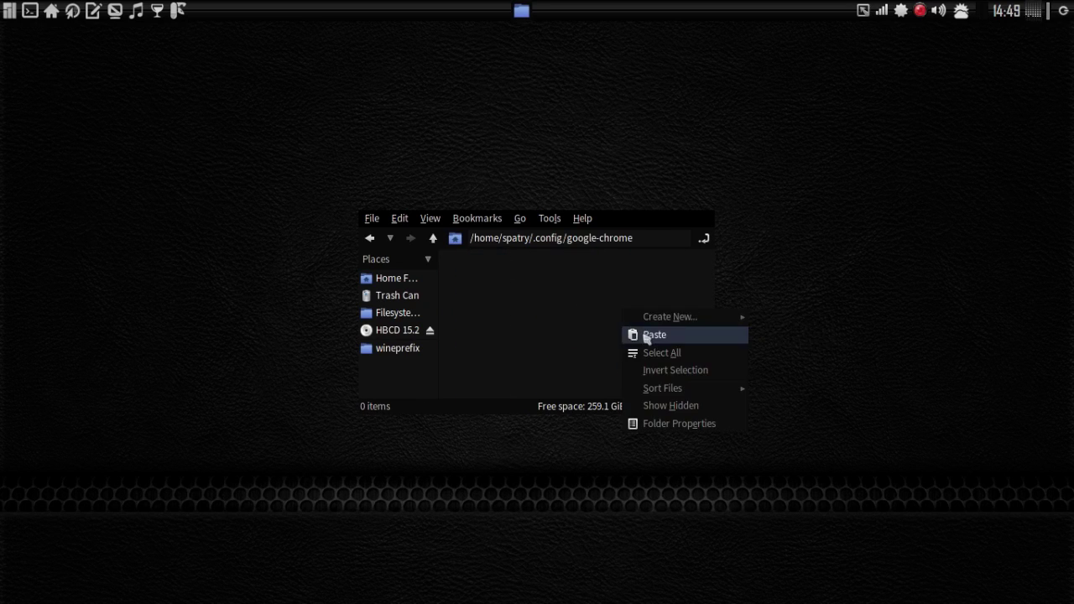
pyautogui.click(647, 340)
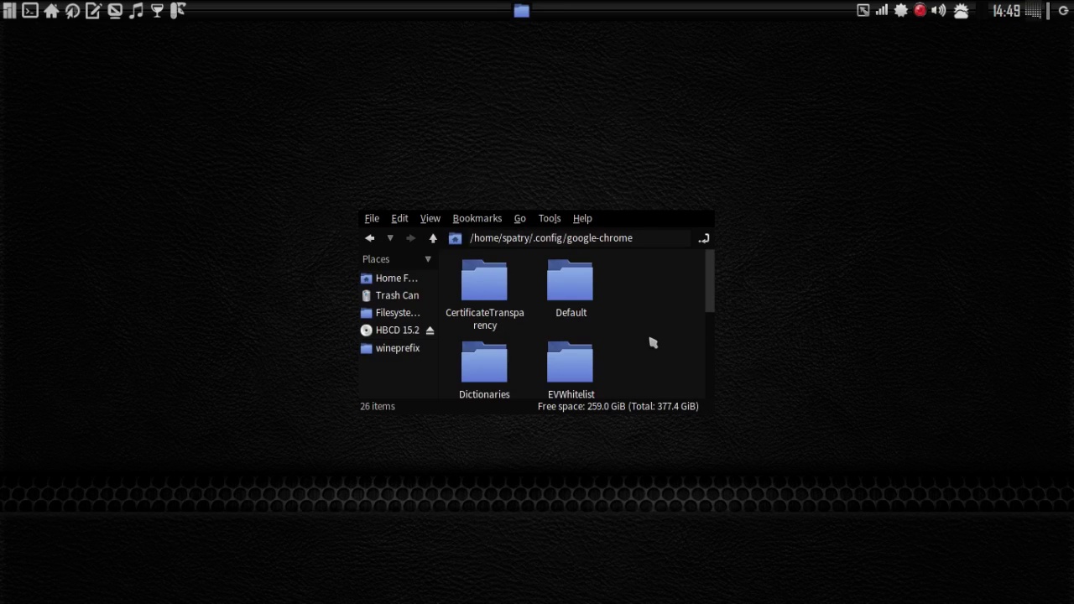
# Launch Vivaldi and import the bookmarks and passwords from Chrome, leaving out the history
pyautogui.click(9, 10)
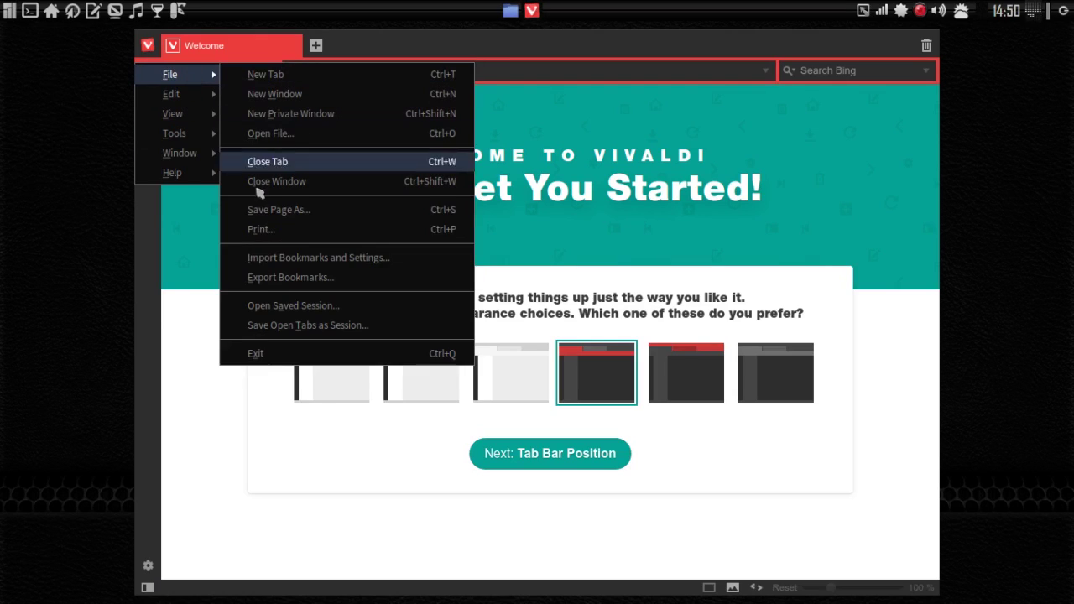
pyautogui.click(285, 267)
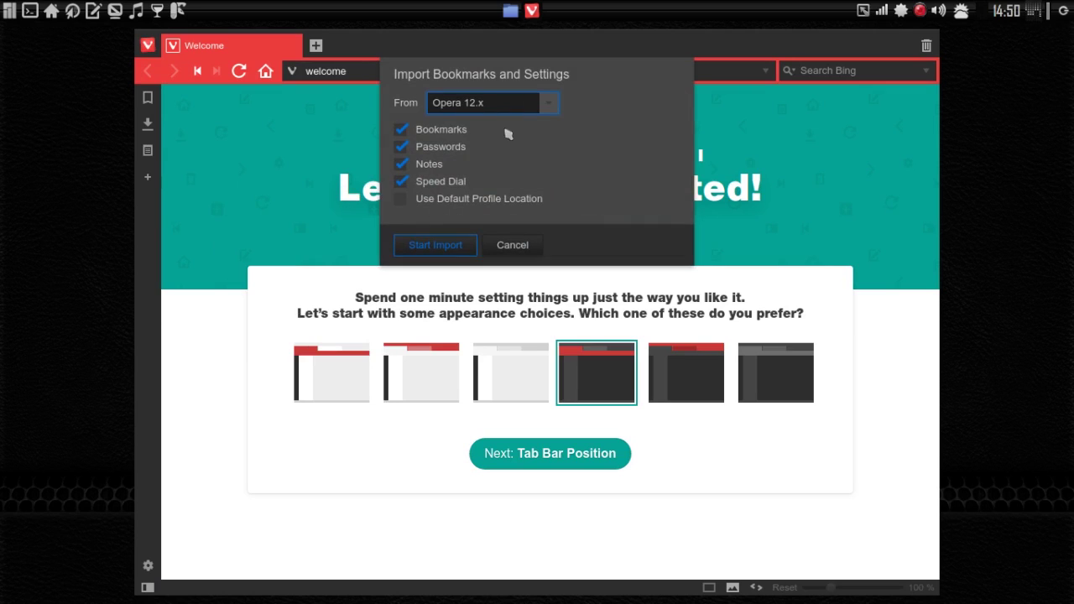
pyautogui.click(552, 107)
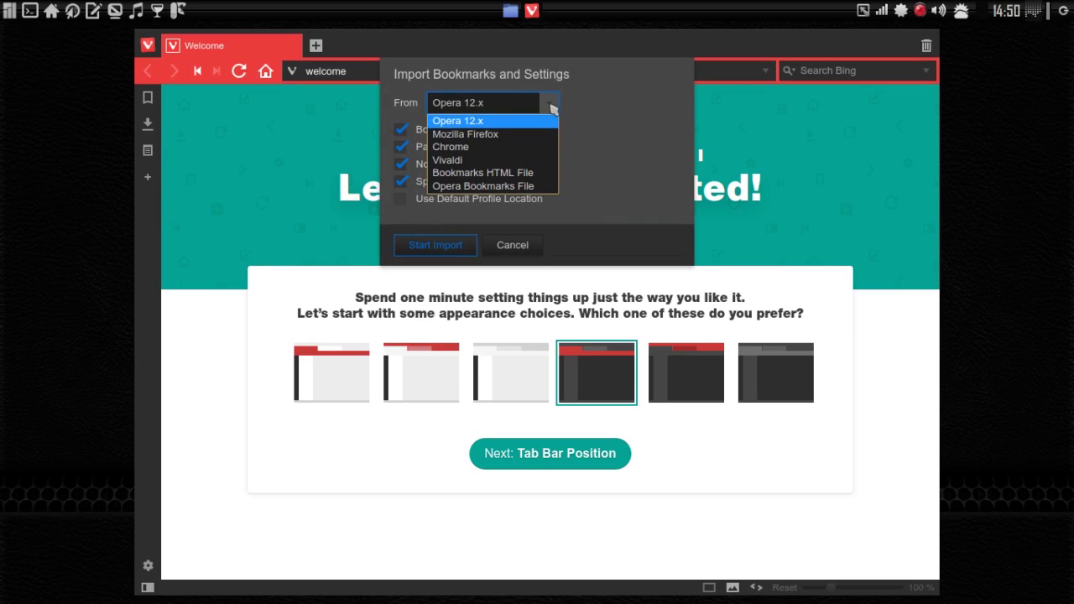
pyautogui.click(476, 149)
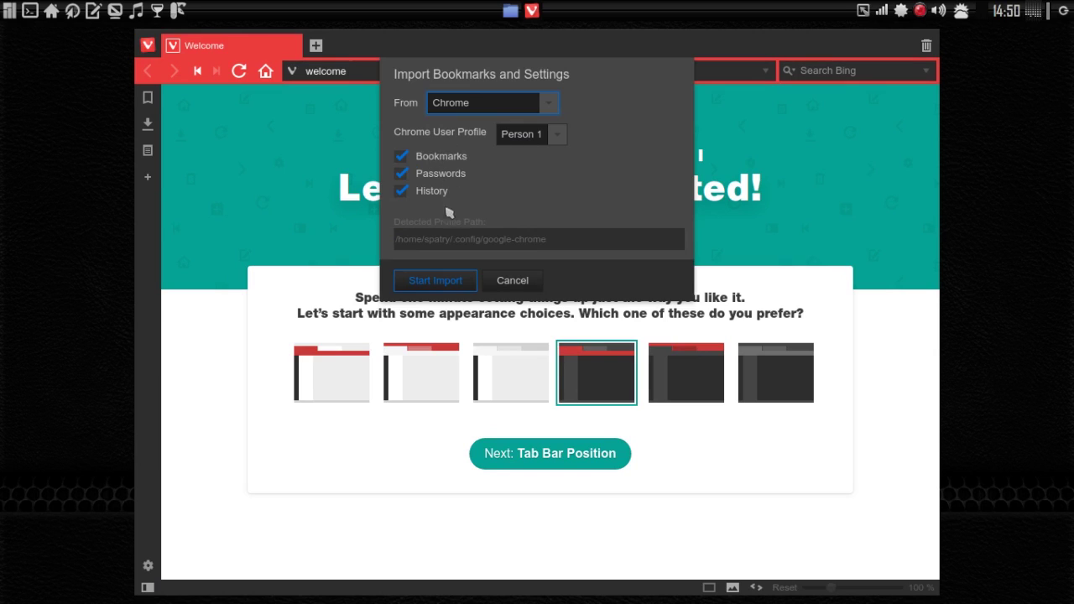
pyautogui.click(402, 191)
pyautogui.click(436, 280)
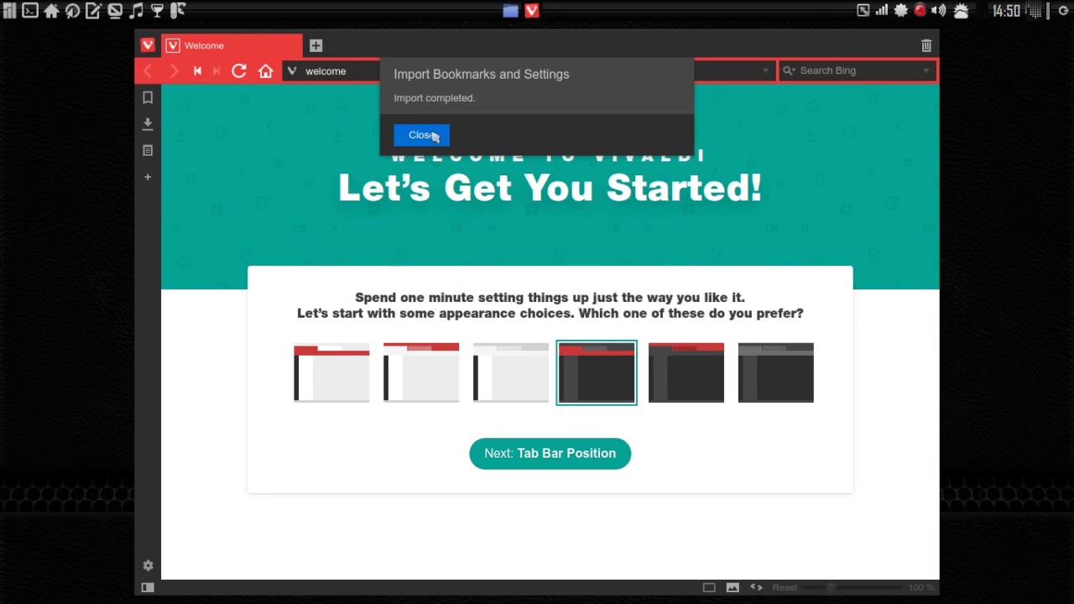
pyautogui.click(424, 136)
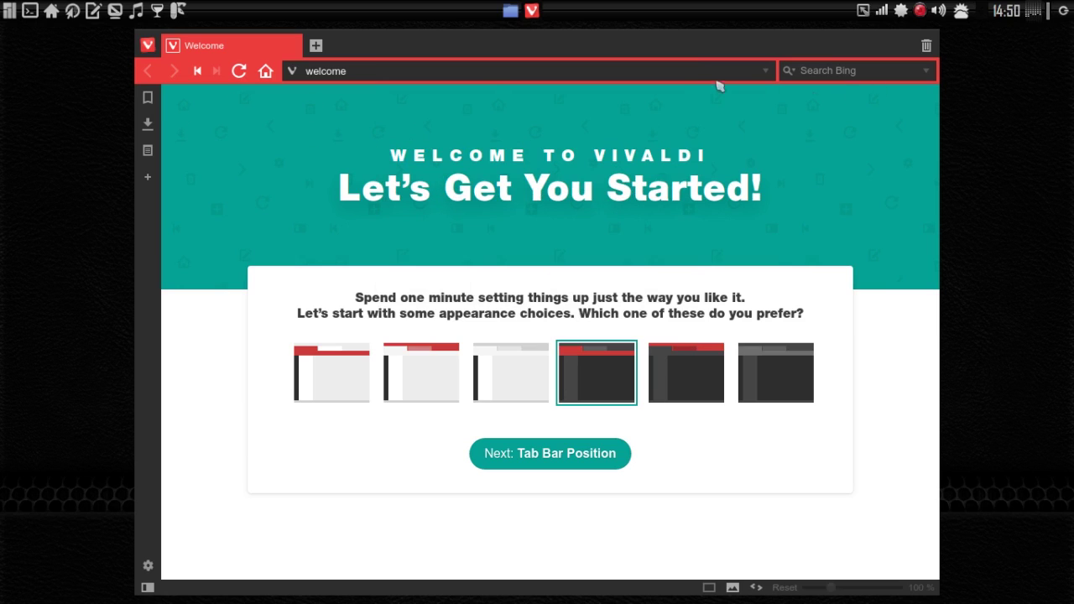
# Open the imported Web Upd8 bookmark from the bookmarks list and collapse the imported Bookmarks bar folder
pyautogui.rightClick(388, 52)
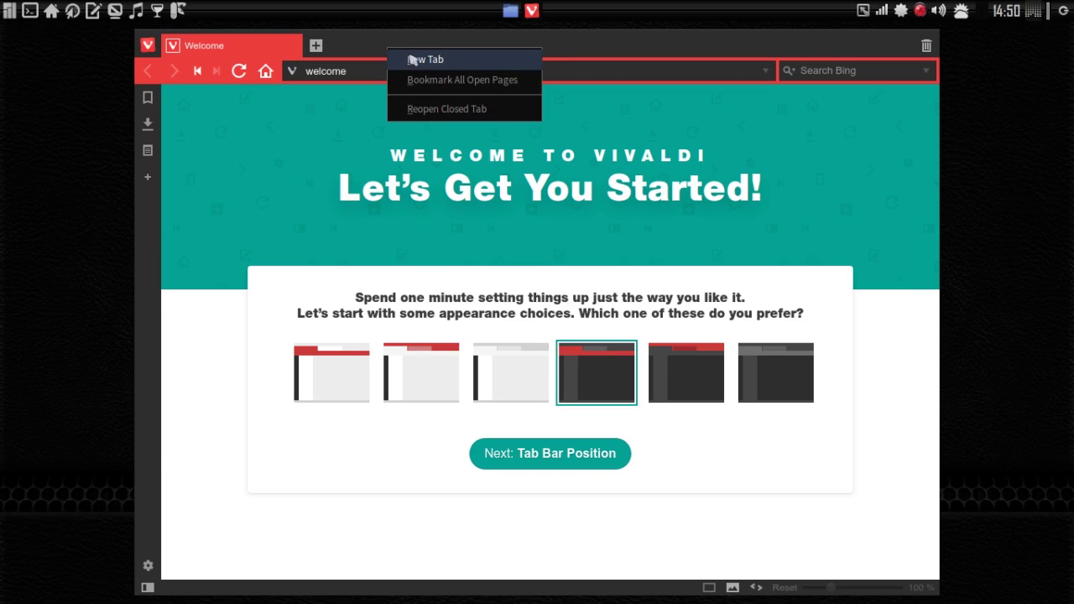
pyautogui.click(463, 109)
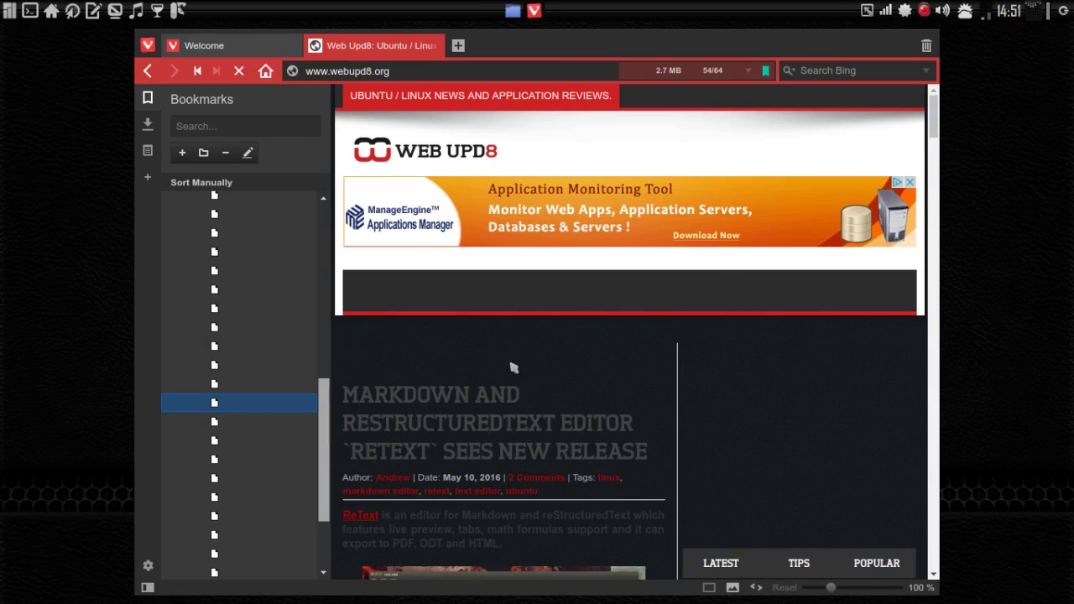
pyautogui.moveTo(935, 157); pyautogui.dragTo(939, 99)
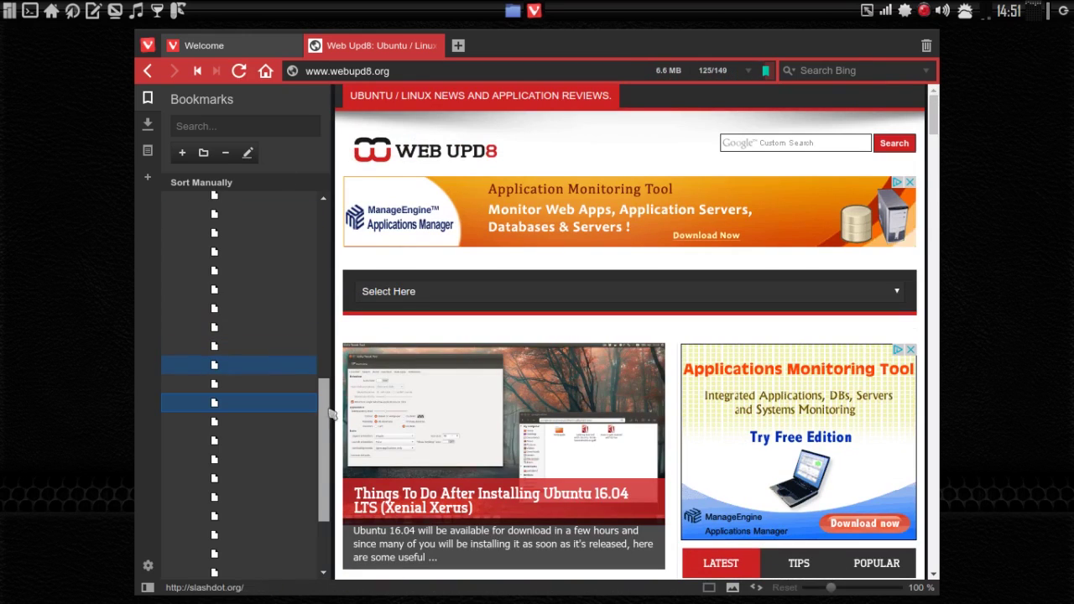
pyautogui.moveTo(332, 414); pyautogui.dragTo(329, 270)
pyautogui.click(210, 301)
pyautogui.click(187, 278)
pyautogui.click(187, 278)
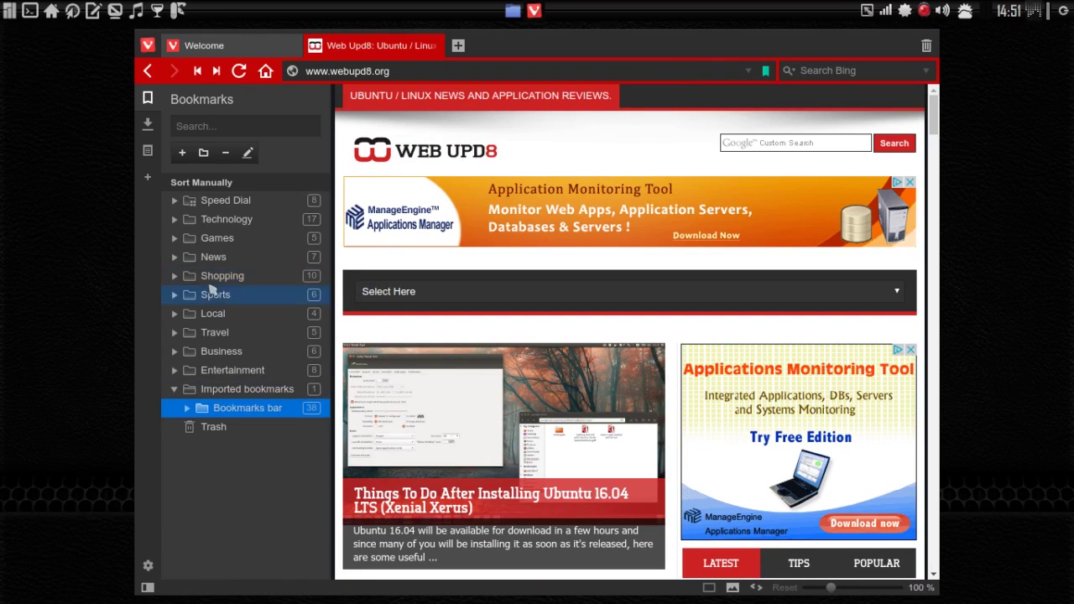
# Examine the contents of the default Technology and Games bookmark folders and collapse them again
pyautogui.click(174, 223)
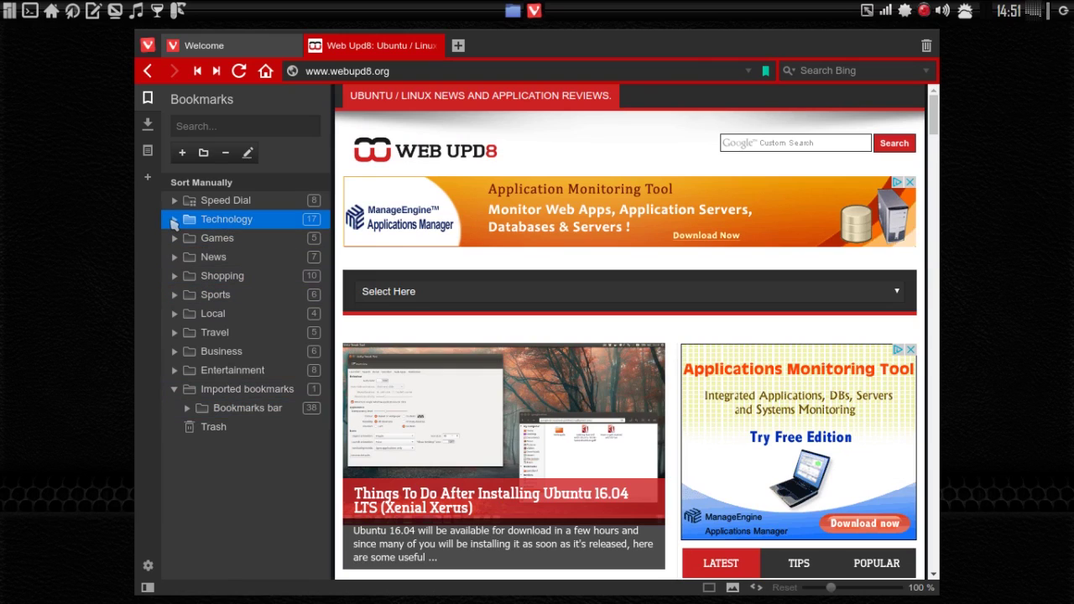
pyautogui.click(173, 220)
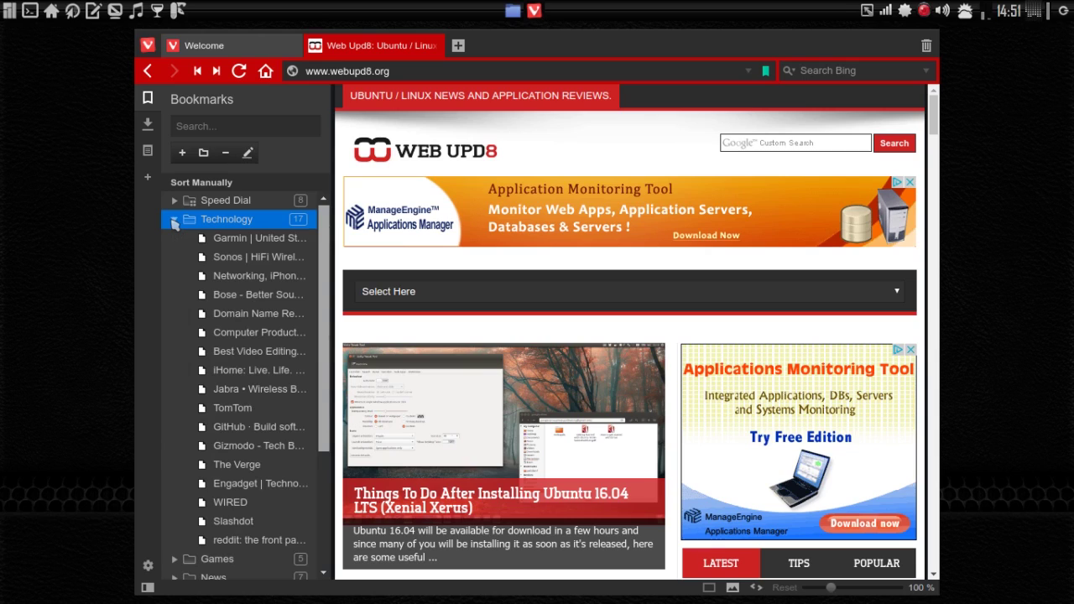
pyautogui.click(174, 220)
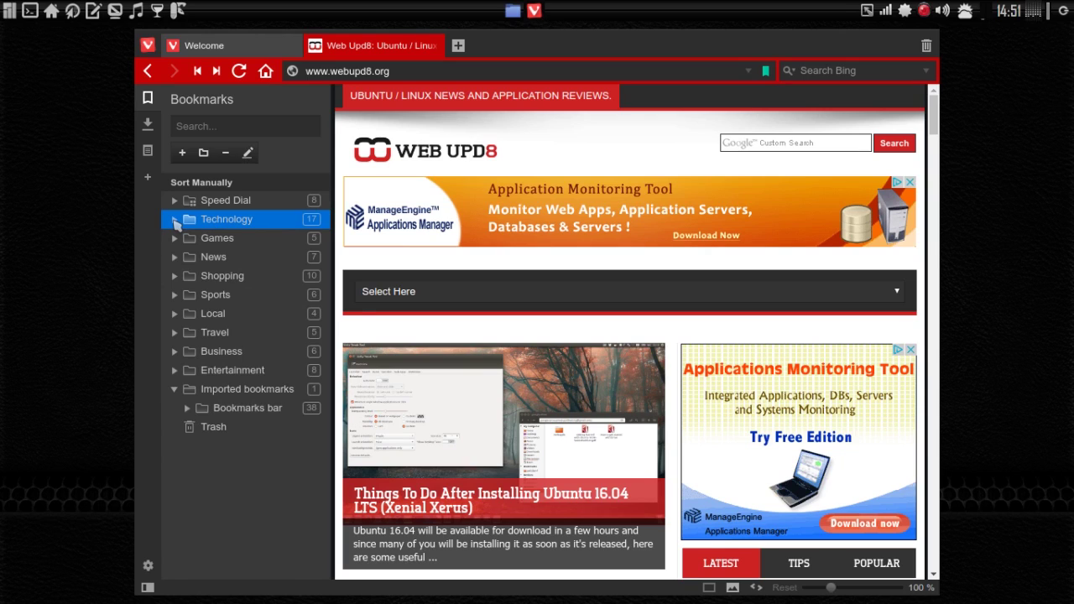
pyautogui.click(174, 220)
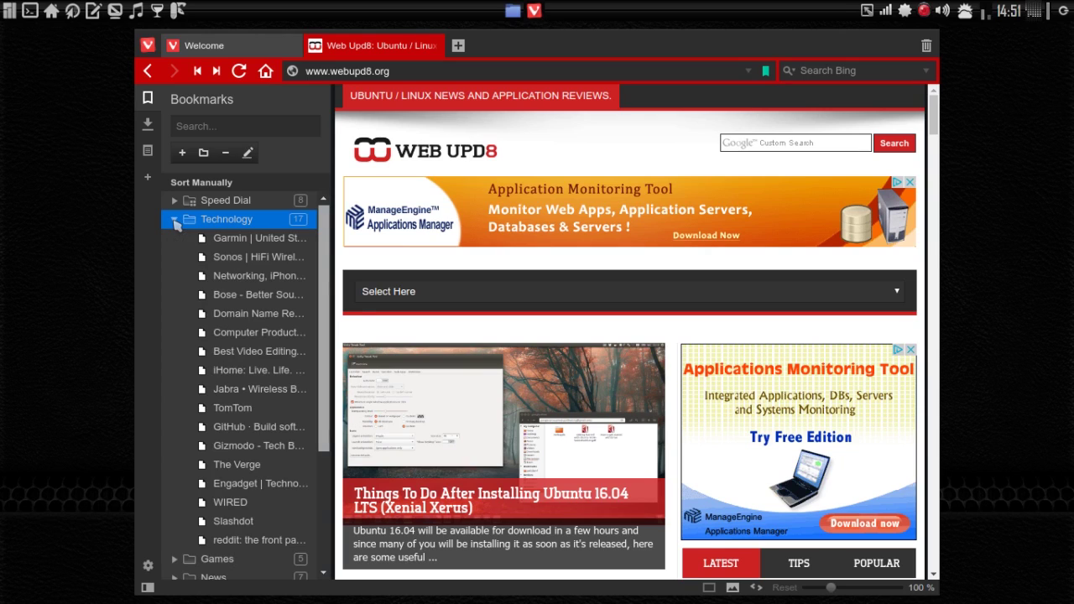
pyautogui.click(174, 220)
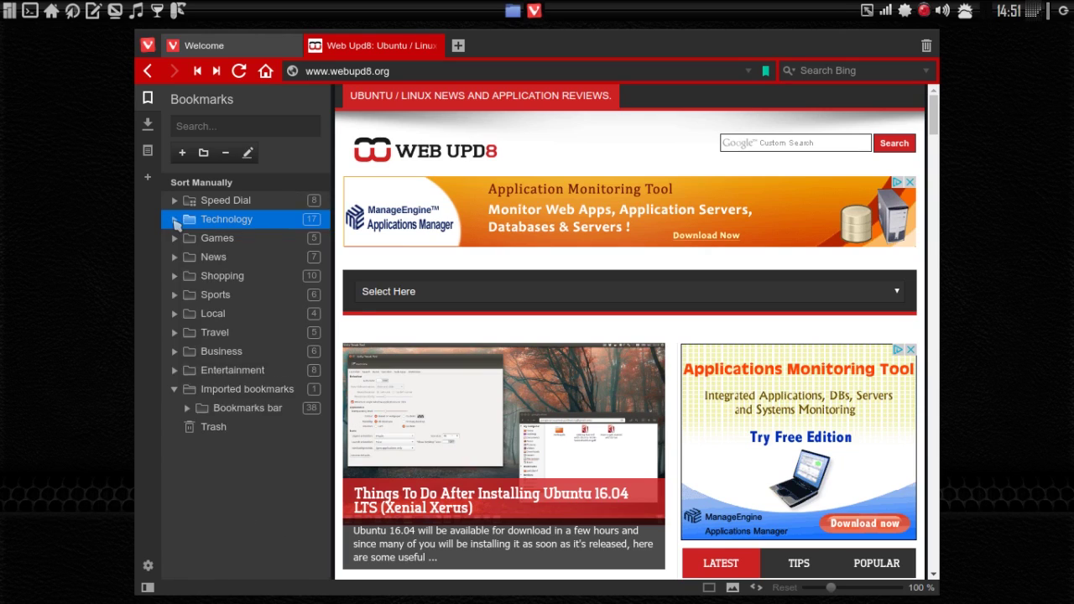
pyautogui.click(176, 240)
pyautogui.click(175, 239)
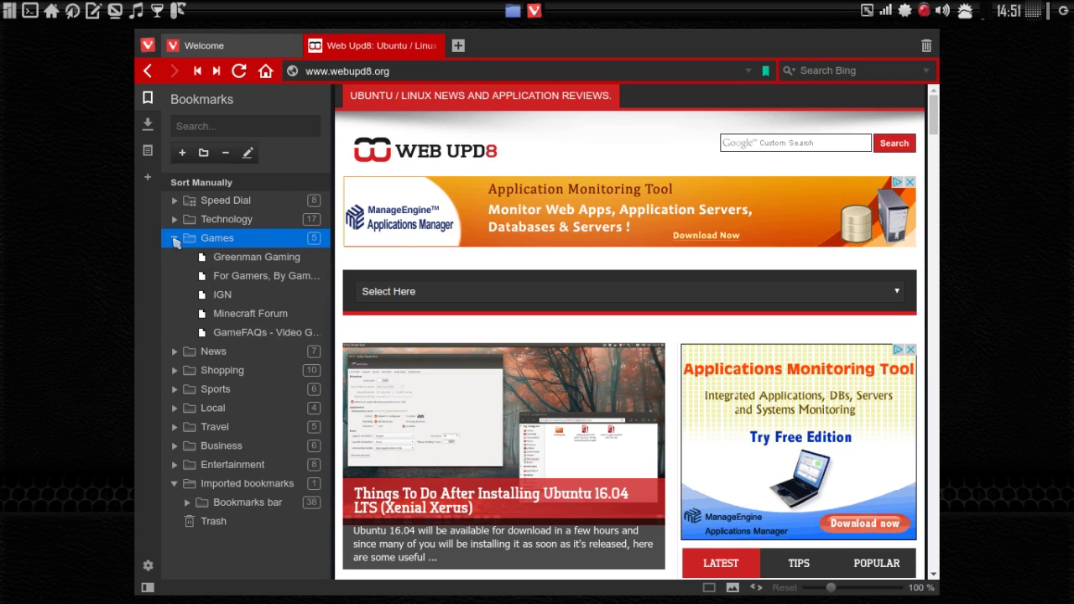
pyautogui.click(176, 239)
# Delete the default Technology, Games and News bookmark folders
pyautogui.click(227, 220)
pyautogui.rightClick(229, 219)
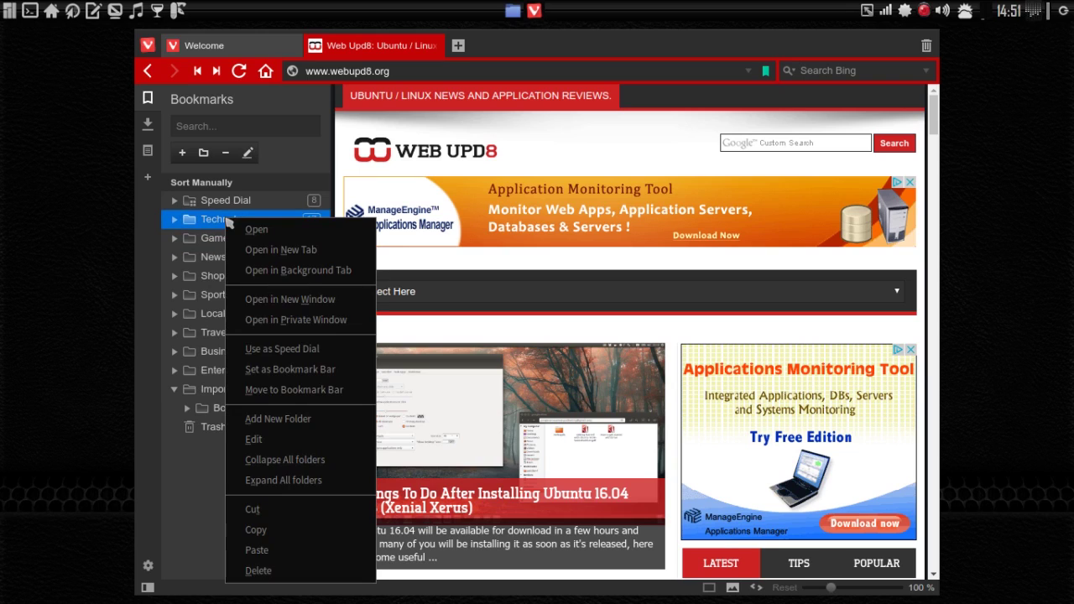
pyautogui.click(277, 574)
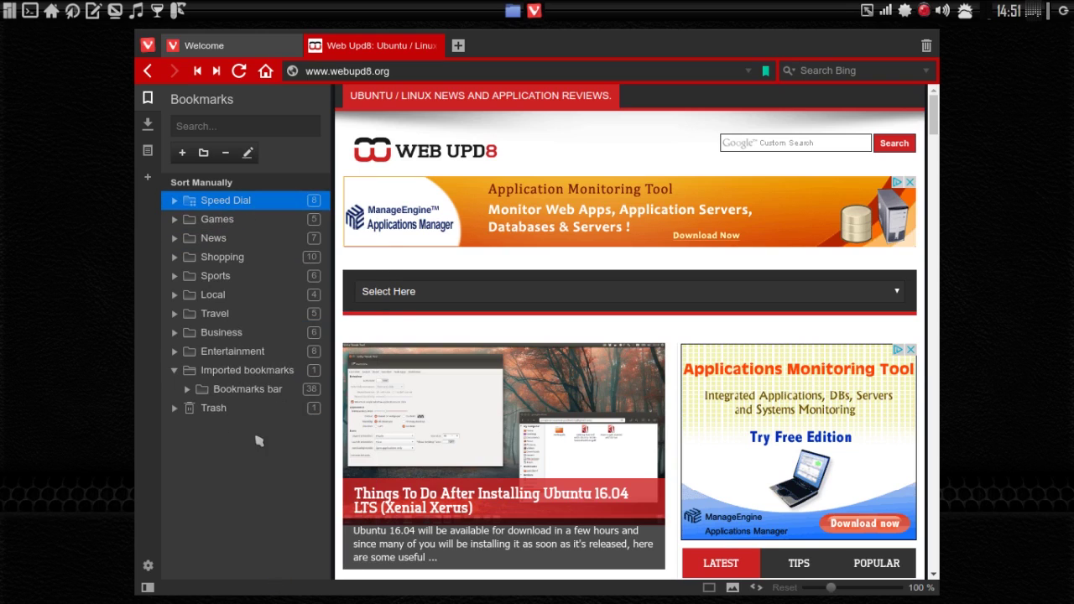
pyautogui.click(229, 219)
pyautogui.rightClick(226, 218)
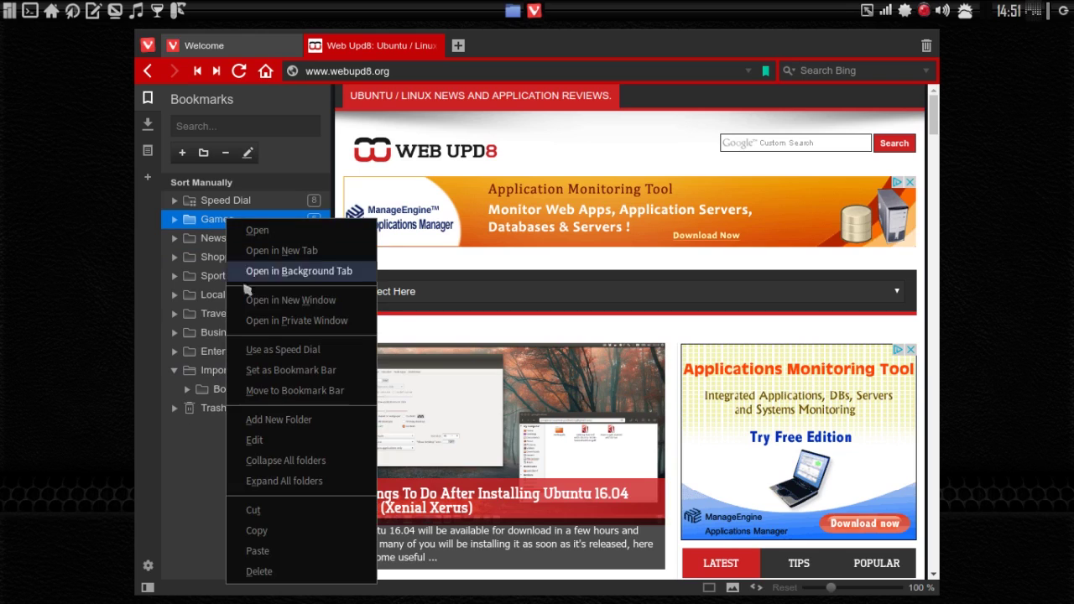
pyautogui.click(262, 571)
pyautogui.click(223, 219)
pyautogui.rightClick(222, 217)
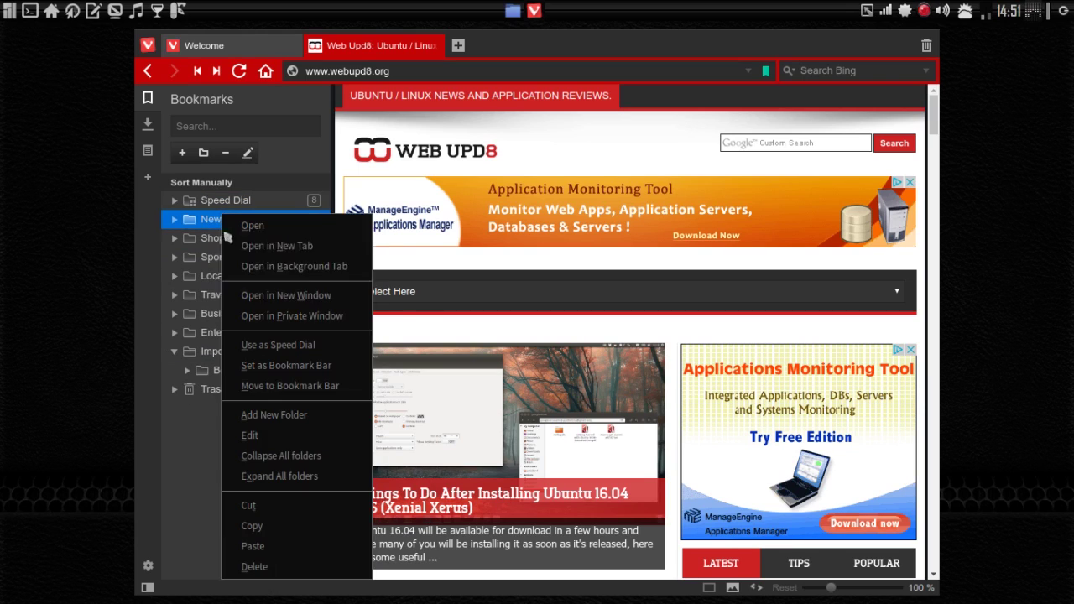
pyautogui.click(274, 576)
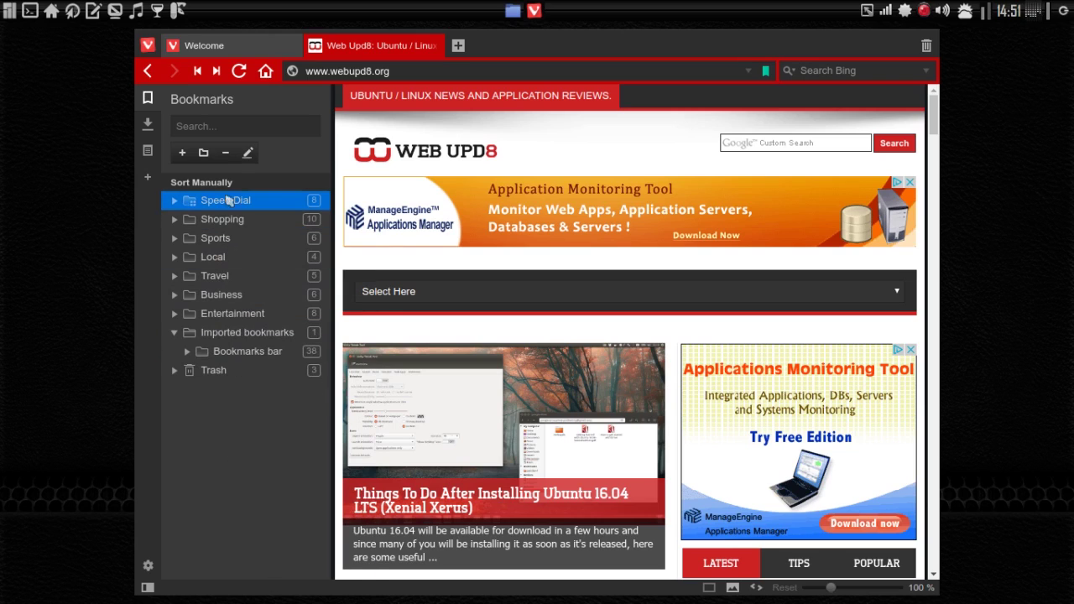
# Delete the Shopping, Sports, Local, Travel, Business and Entertainment bookmark folders, keeping Speed Dial and Imported bookmarks
pyautogui.click(229, 222)
pyautogui.rightClick(228, 222)
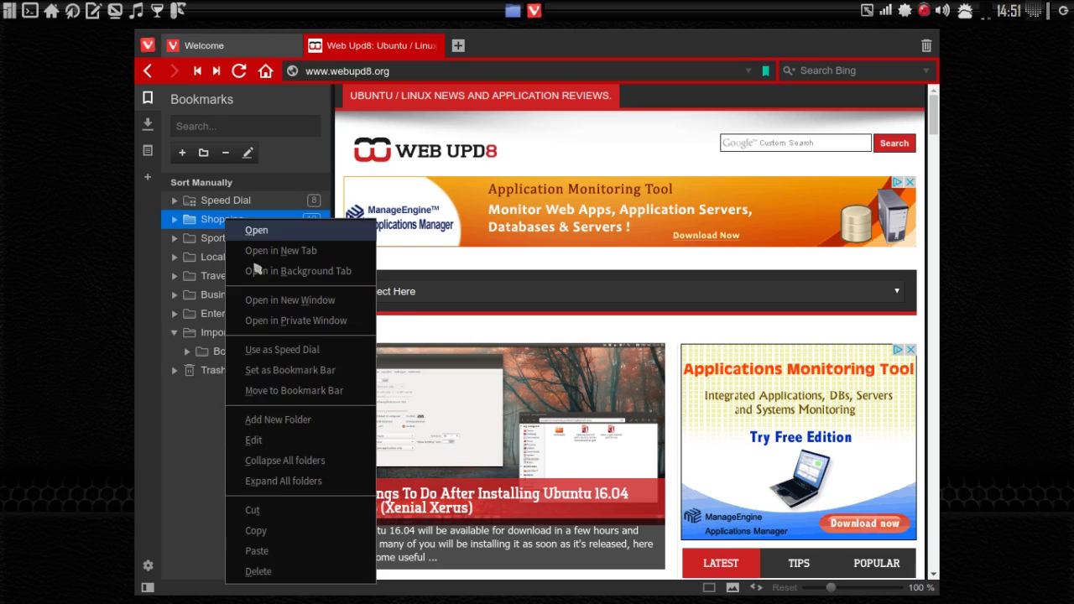
pyautogui.click(267, 576)
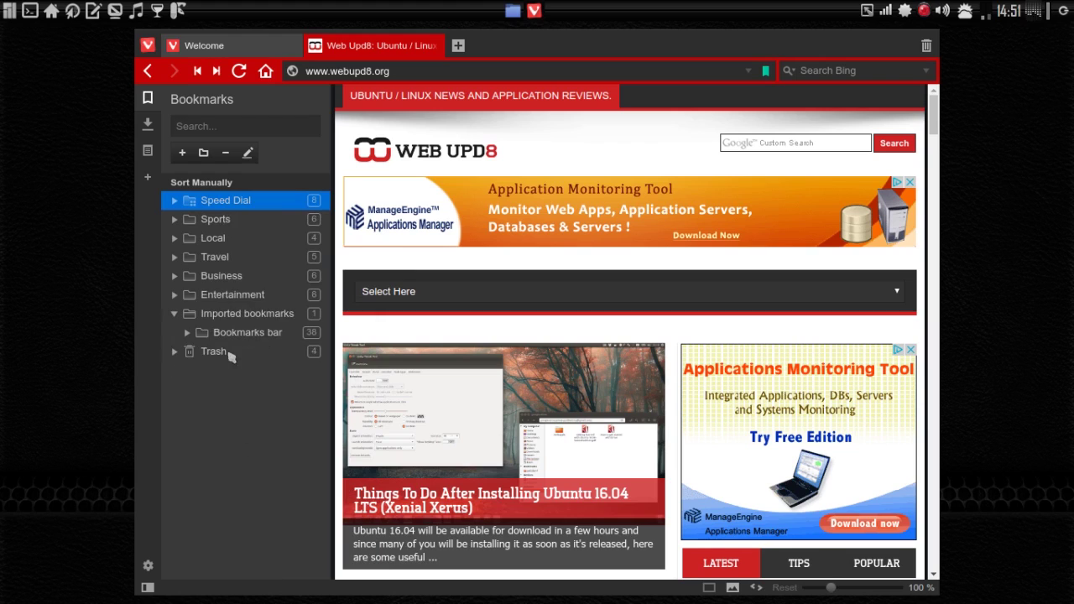
pyautogui.click(216, 219)
pyautogui.rightClick(228, 219)
pyautogui.click(261, 572)
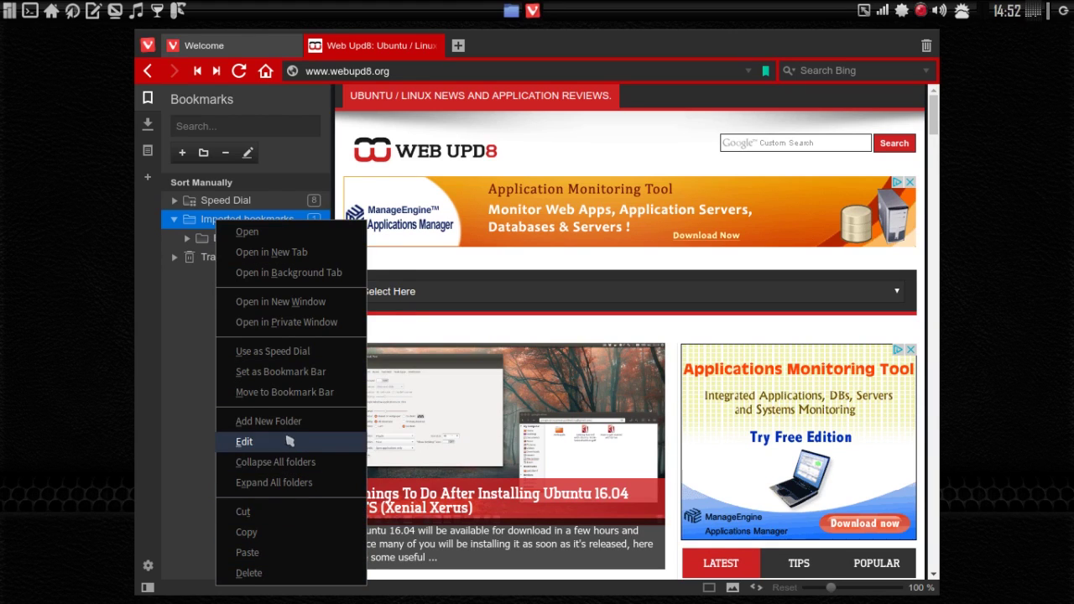
pyautogui.click(187, 321)
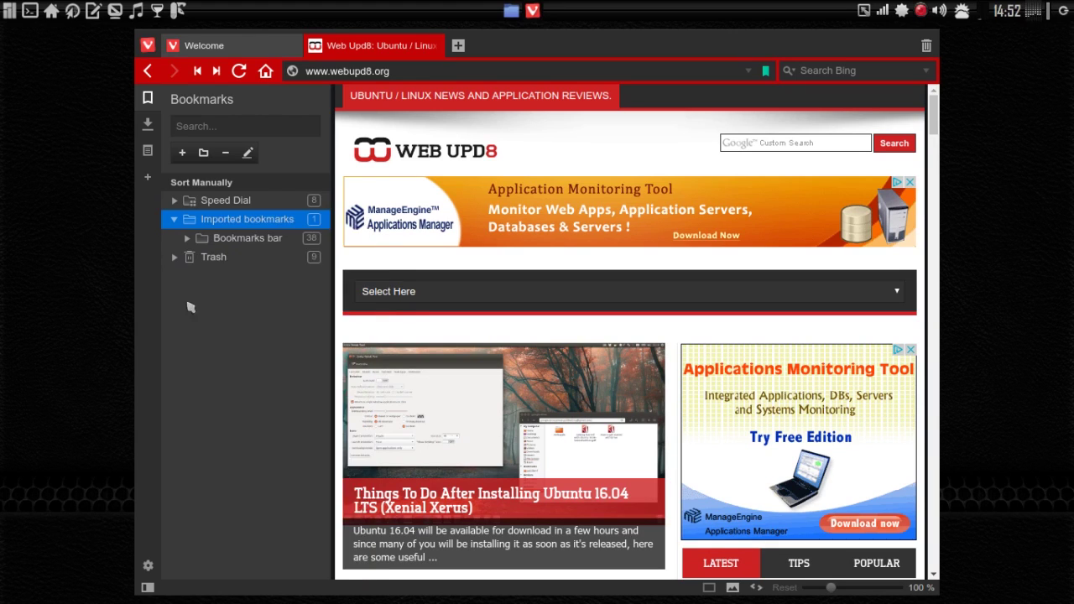
# Empty the bookmarks Trash to permanently remove the deleted folders
pyautogui.click(206, 260)
pyautogui.rightClick(206, 260)
pyautogui.click(232, 270)
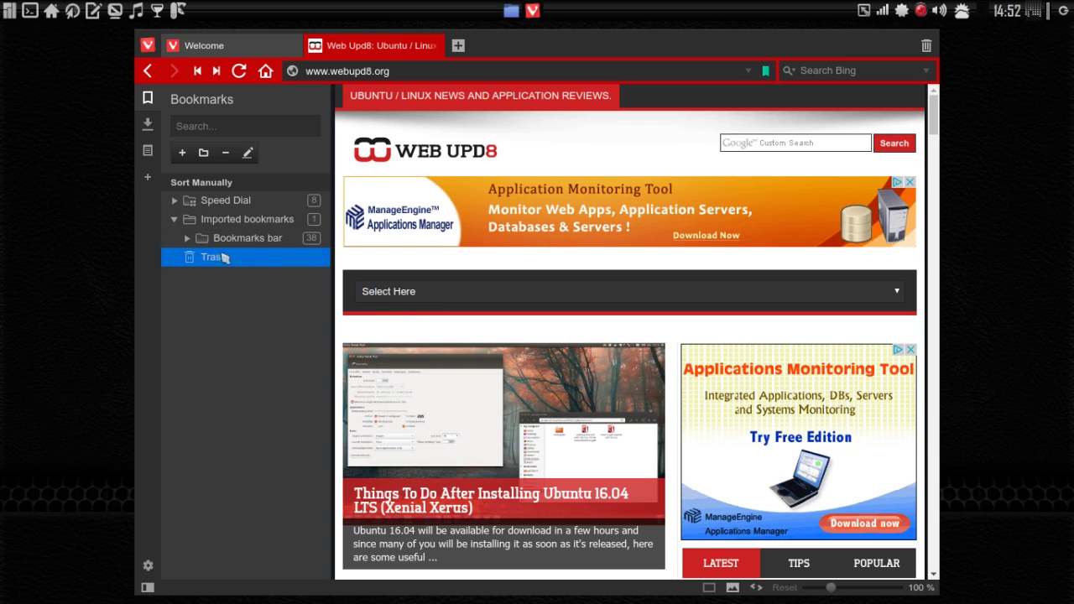
# Delete the default Speed Dial bookmark folder, then empty the bookmarks Trash and close the Bookmarks panel
pyautogui.click(172, 204)
pyautogui.click(173, 201)
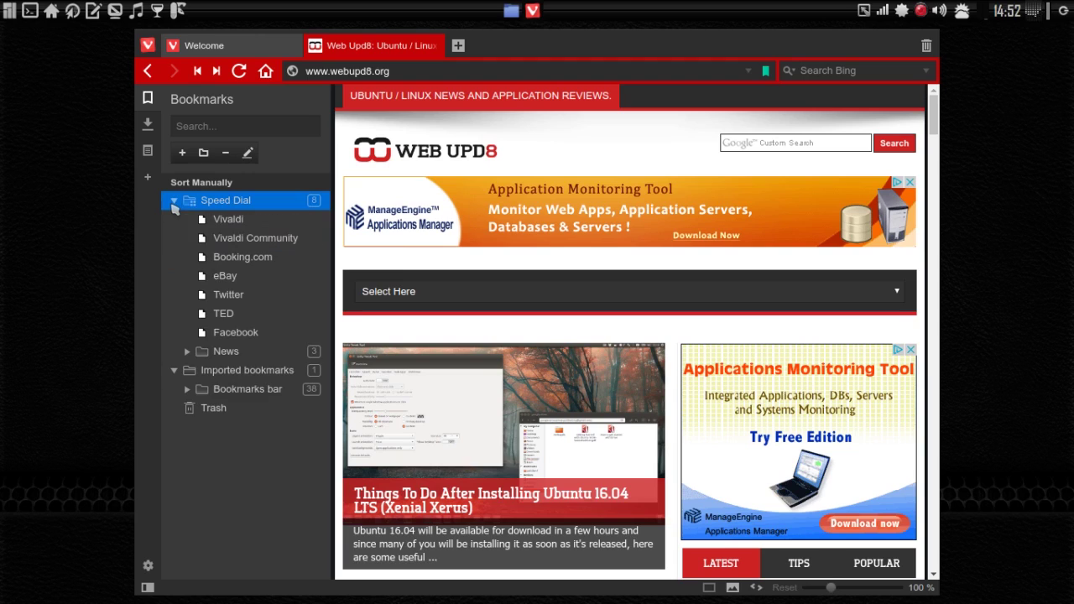
pyautogui.rightClick(234, 206)
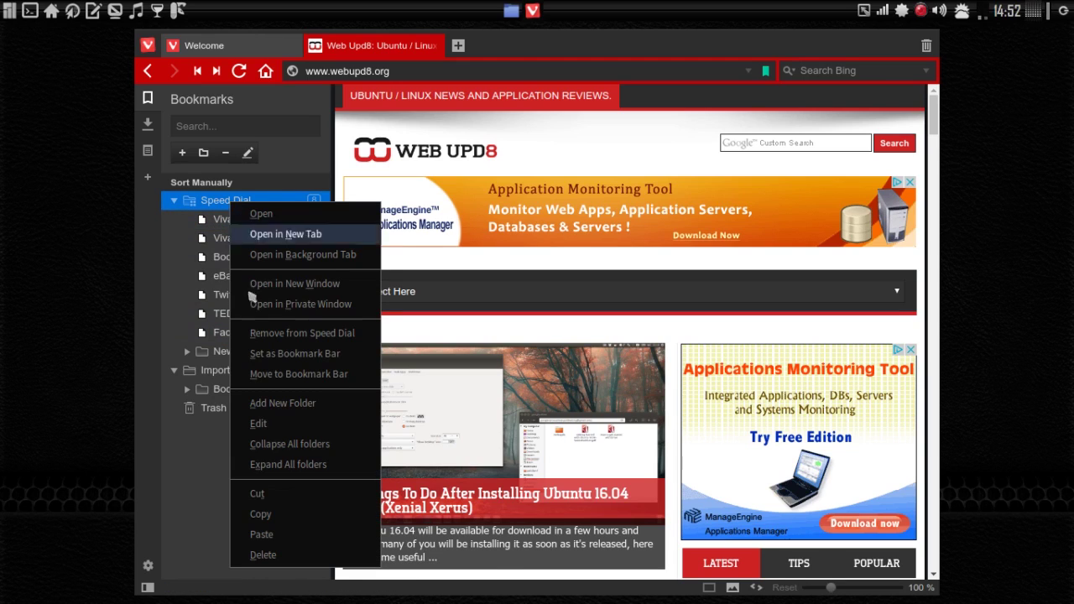
pyautogui.click(267, 557)
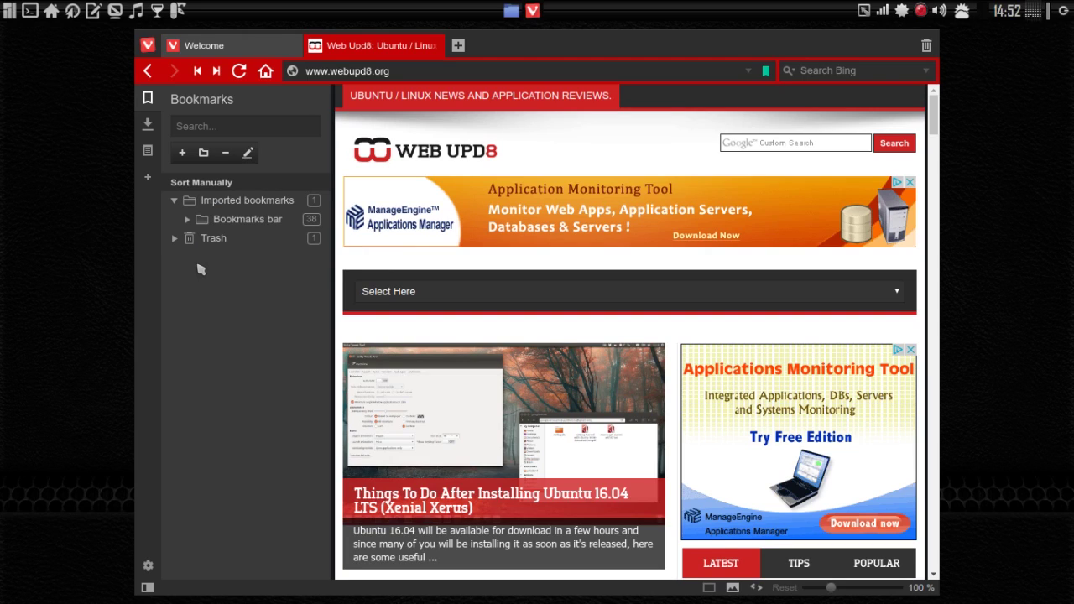
pyautogui.click(215, 241)
pyautogui.rightClick(213, 240)
pyautogui.click(233, 250)
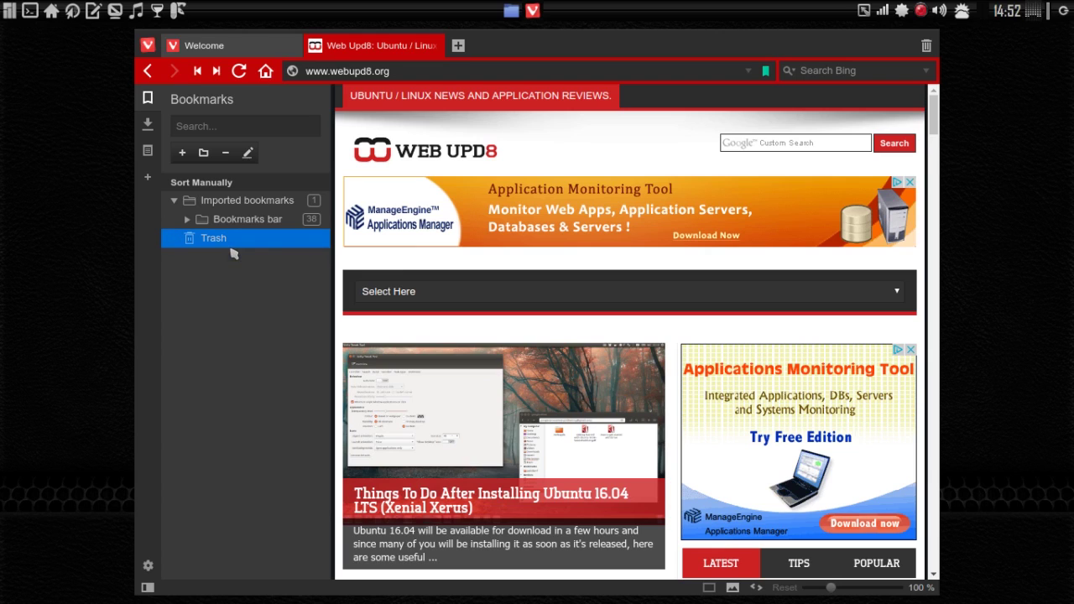
pyautogui.click(149, 98)
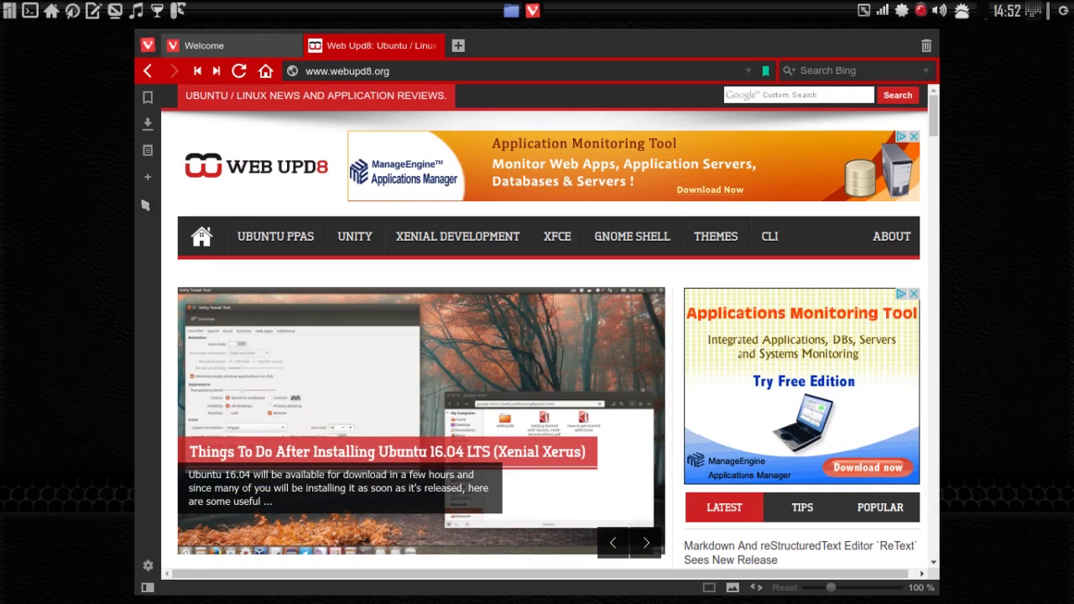
# Examine the Downloads and Notes panels and the option for adding a web panel, closing each one again
pyautogui.click(148, 126)
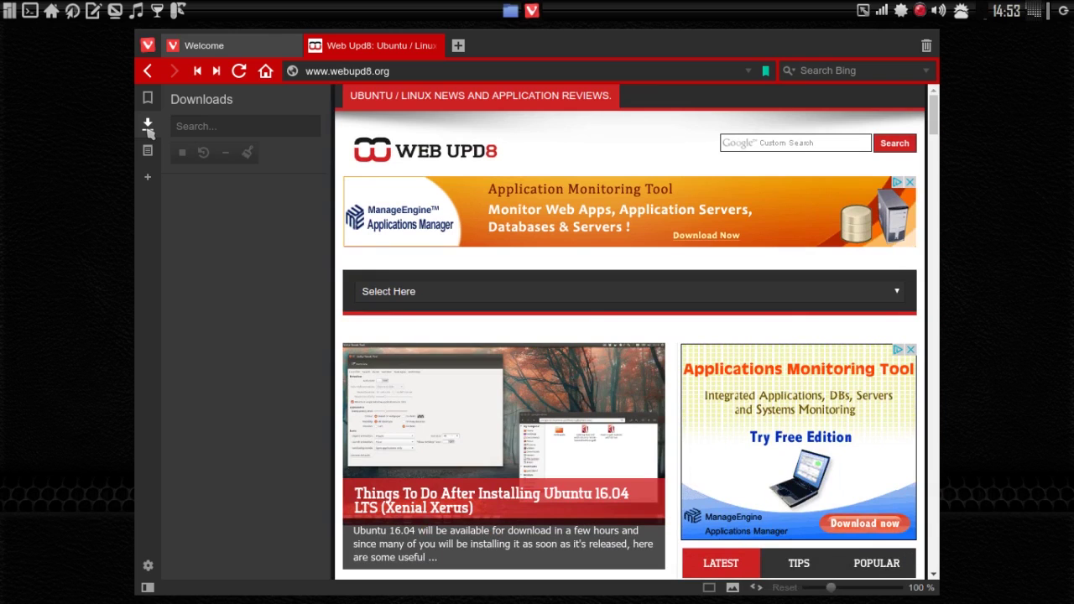
pyautogui.click(148, 126)
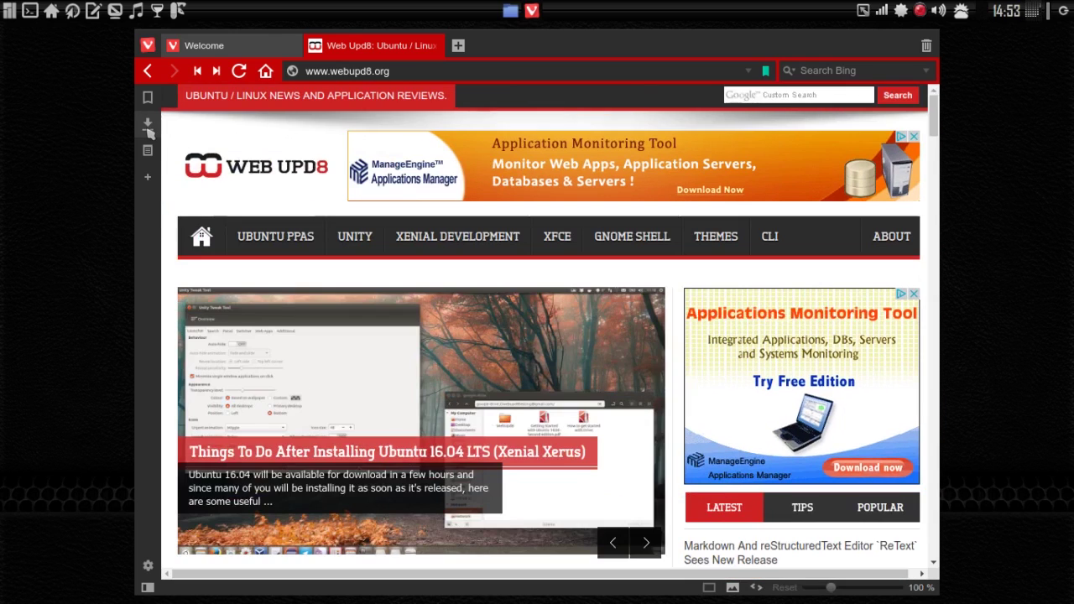
pyautogui.click(148, 153)
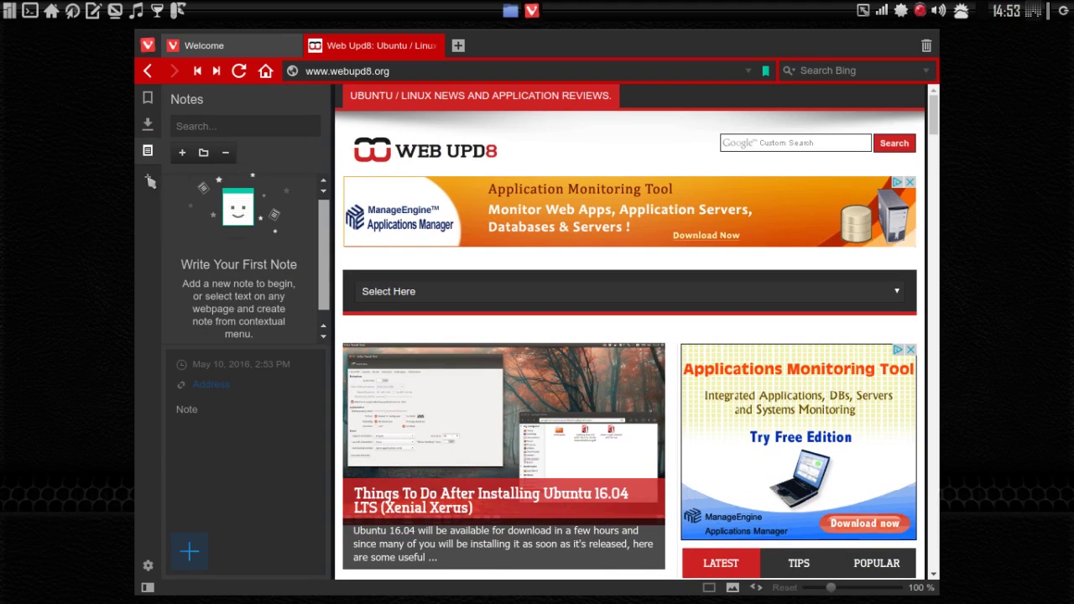
pyautogui.click(148, 151)
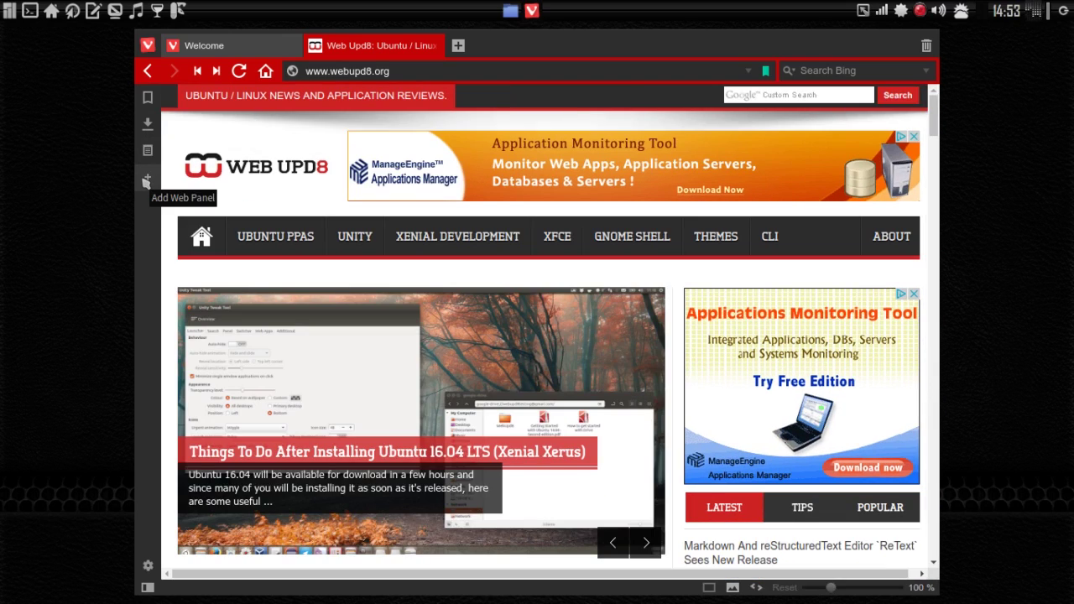
pyautogui.click(148, 182)
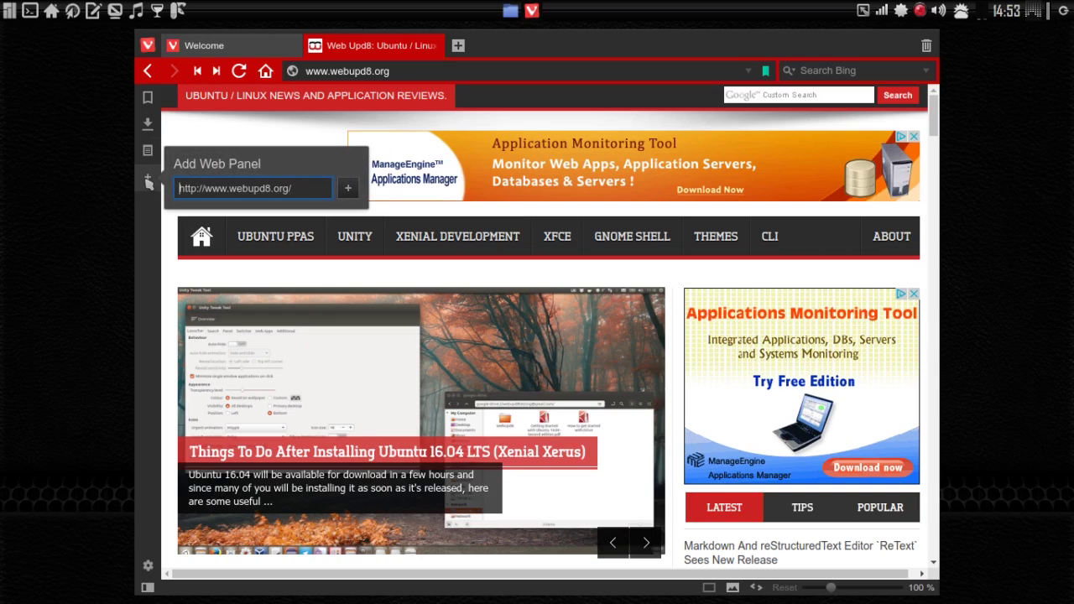
pyautogui.click(150, 229)
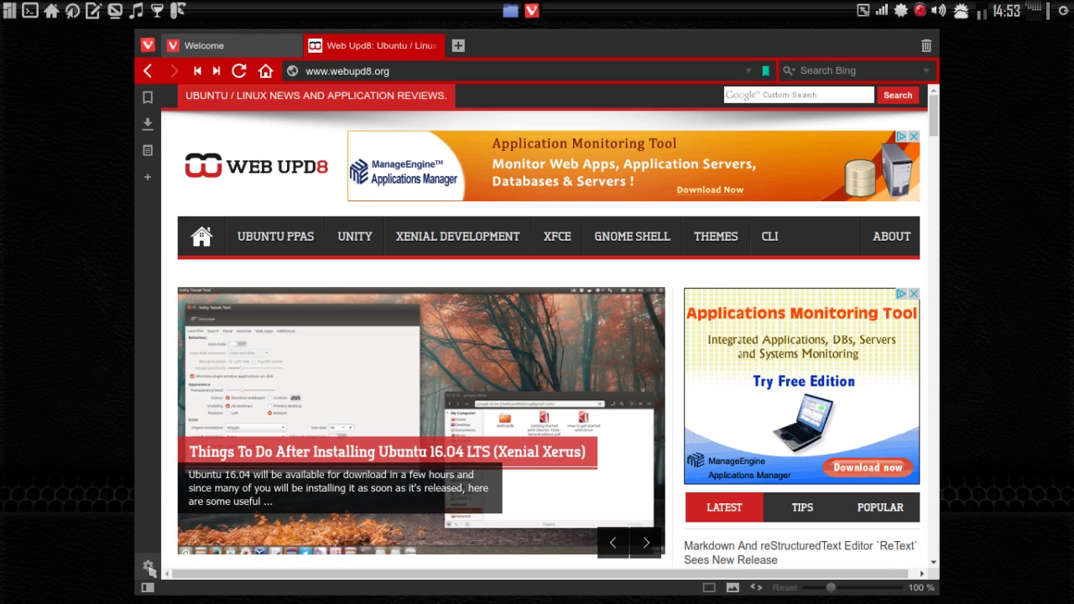
# Open the browser's Appearance settings, hide the status bar and show it again
pyautogui.click(148, 568)
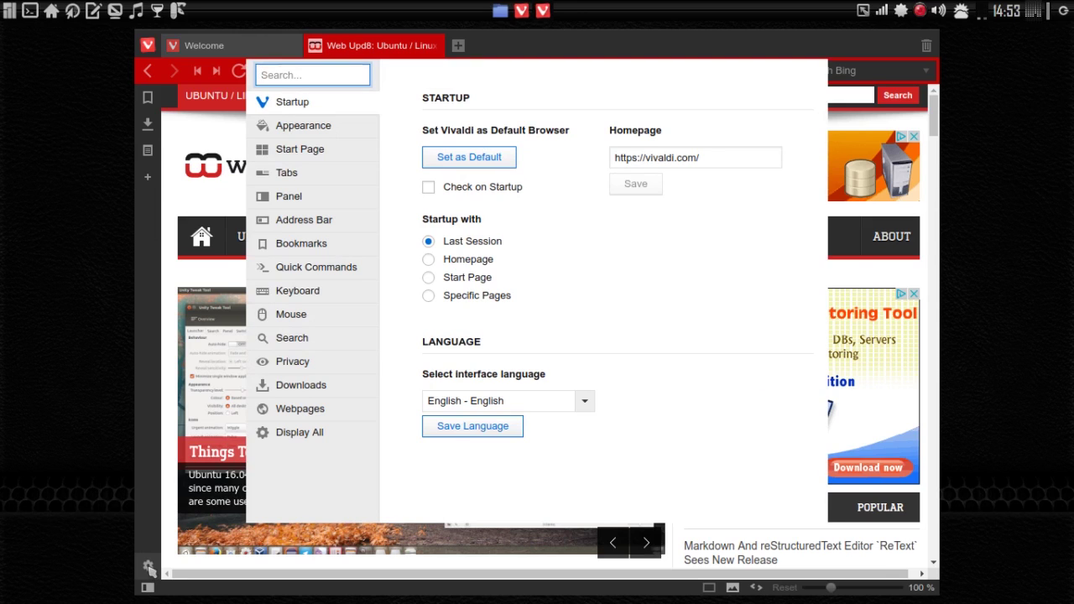
pyautogui.click(297, 126)
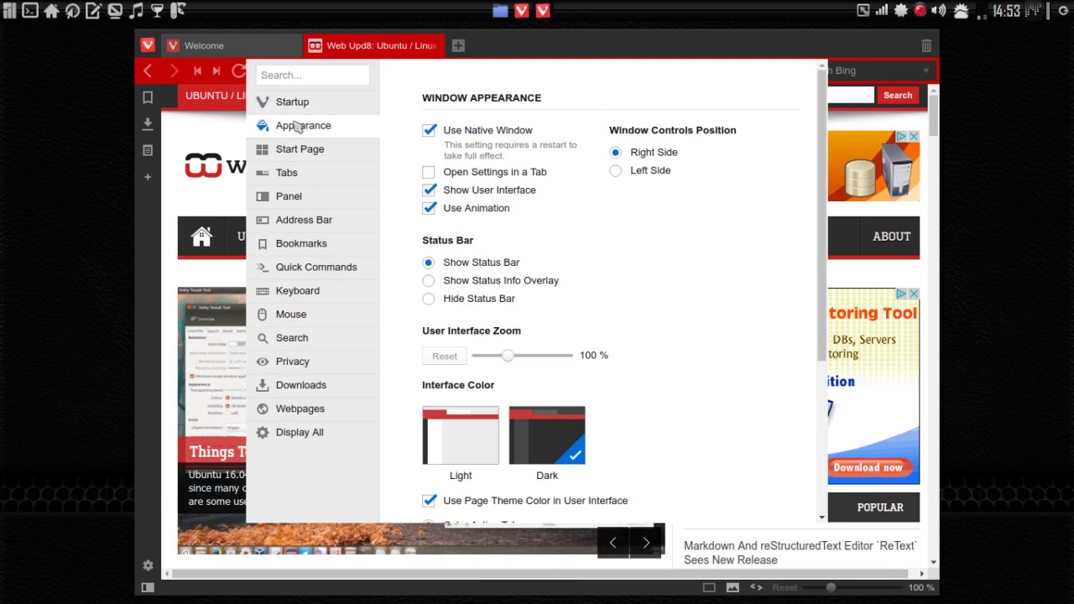
pyautogui.click(429, 300)
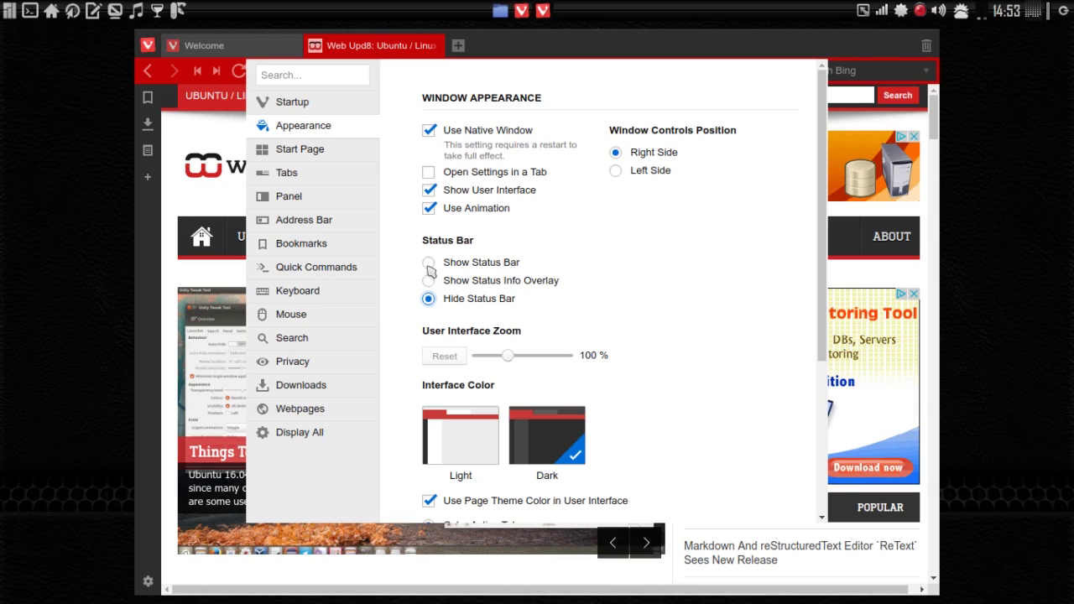
pyautogui.click(429, 264)
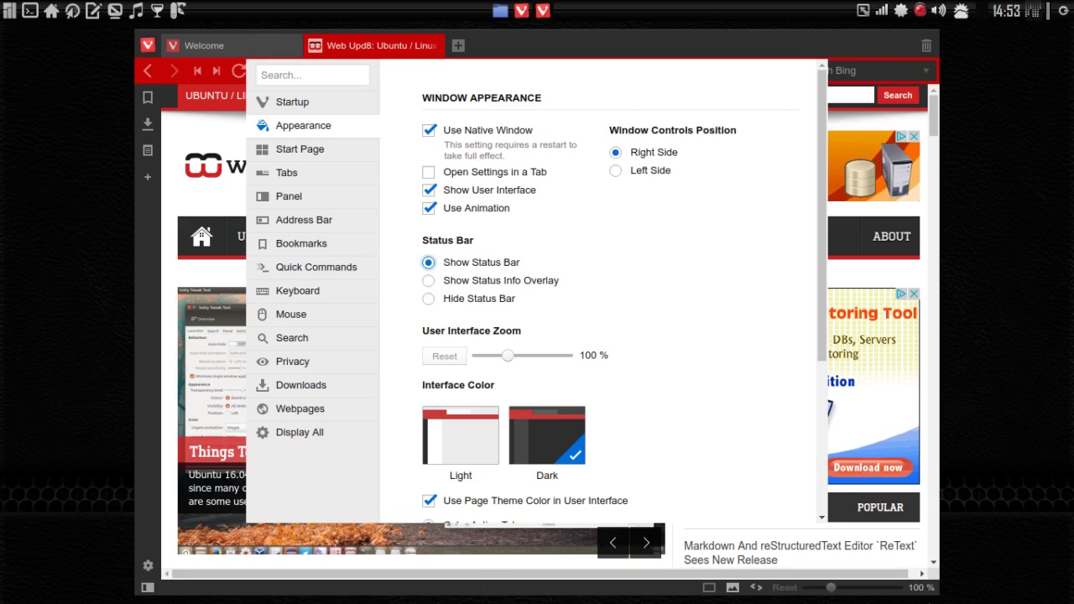
# Set the page zoom to 80 % and view the image display options in the status bar
pyautogui.moveTo(833, 589)
pyautogui.mouseDown()
pyautogui.moveTo(865, 593)
pyautogui.moveTo(830, 592)
pyautogui.mouseUp()
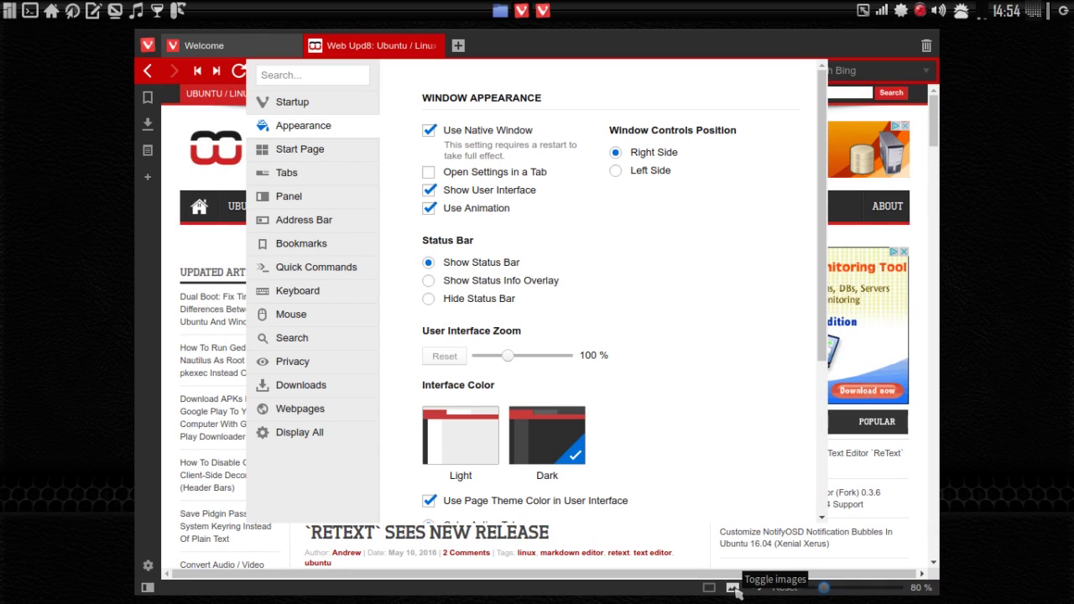
pyautogui.click(733, 588)
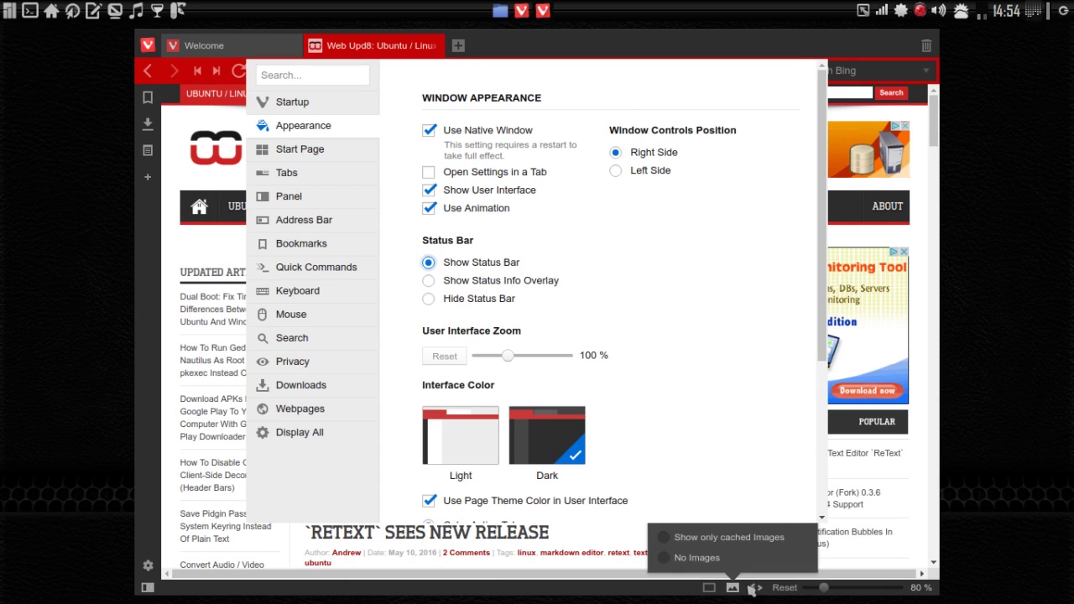
# Hide the side panel and show it again
pyautogui.click(149, 590)
pyautogui.click(148, 590)
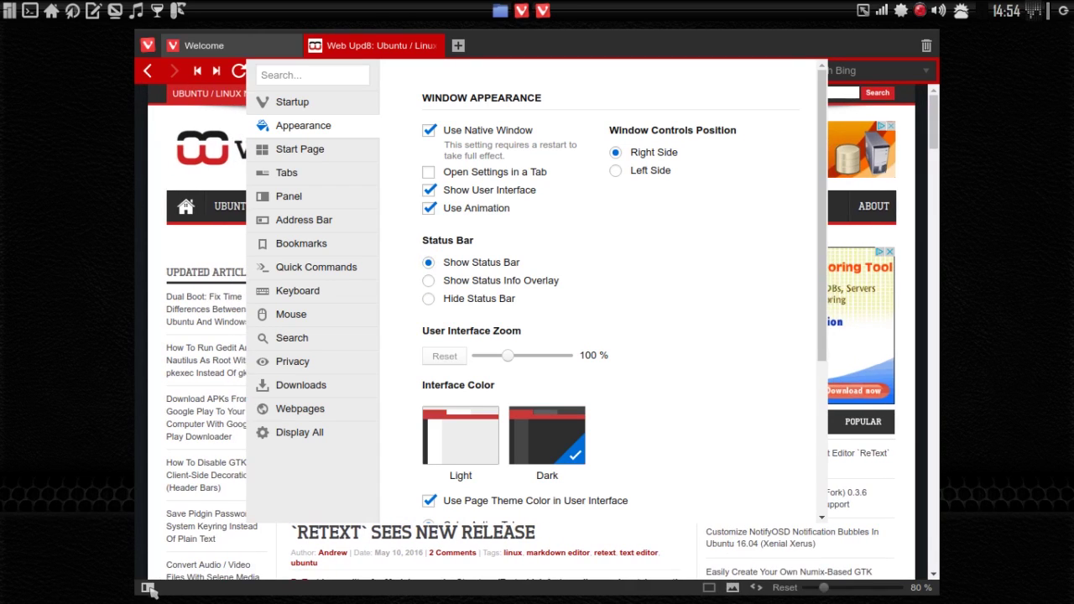
pyautogui.click(148, 590)
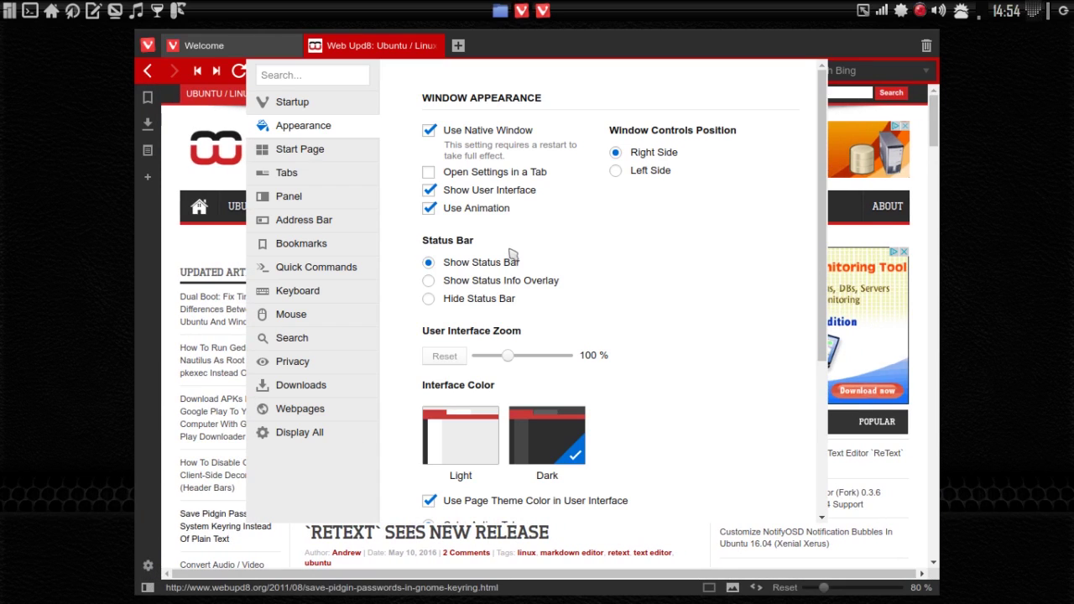
# Set the Start Page background color to Pro and the background image to Starry Night
pyautogui.click(310, 149)
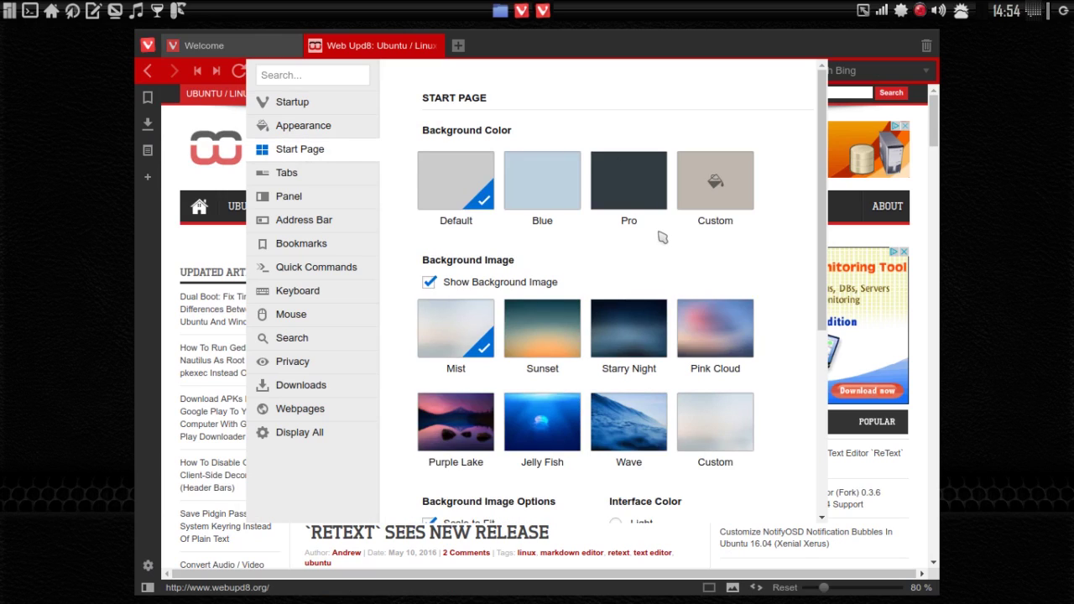
pyautogui.click(635, 178)
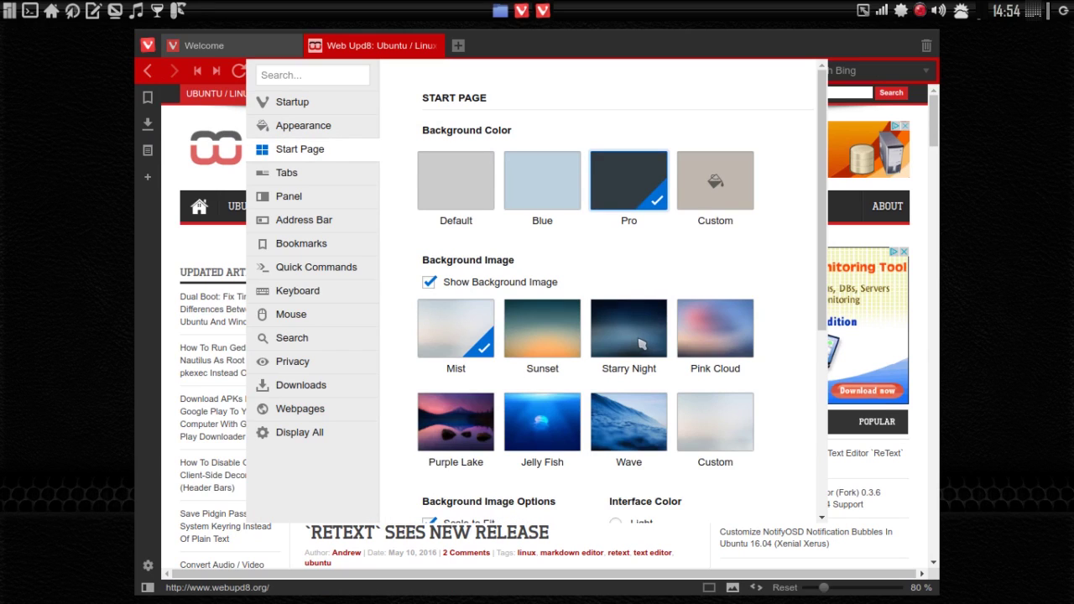
pyautogui.scroll(-3, 639, 343)
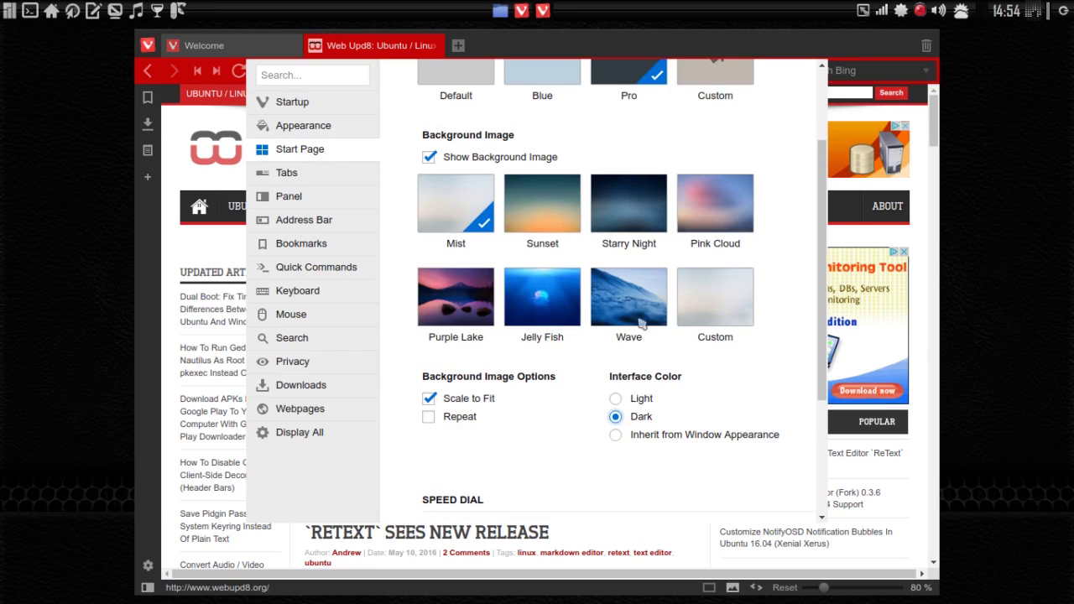
pyautogui.click(637, 210)
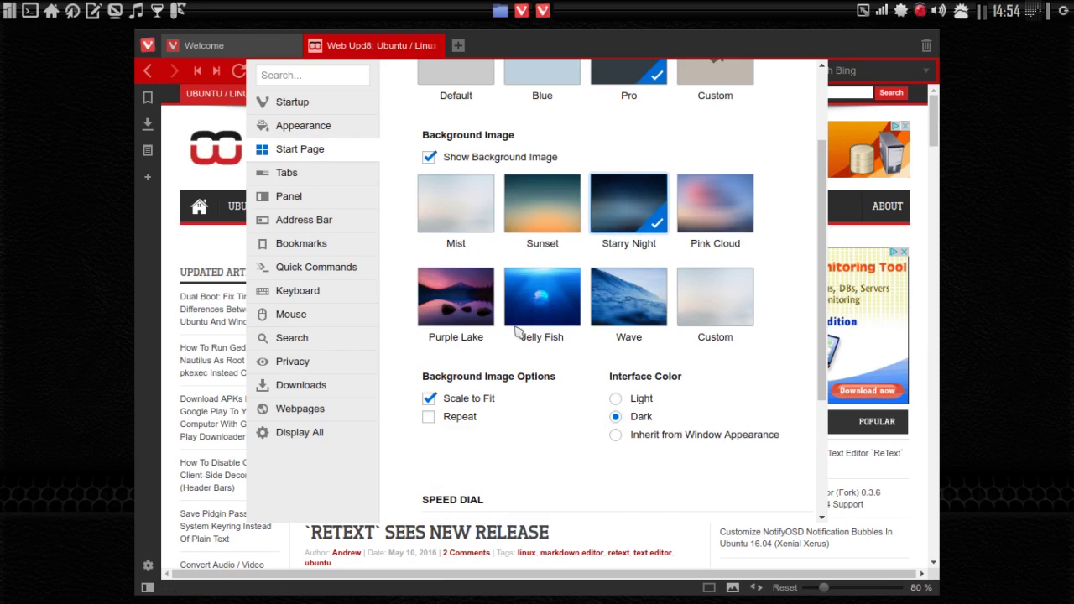
# Look through the Tabs, Bookmarks and Quick Commands settings
pyautogui.click(281, 174)
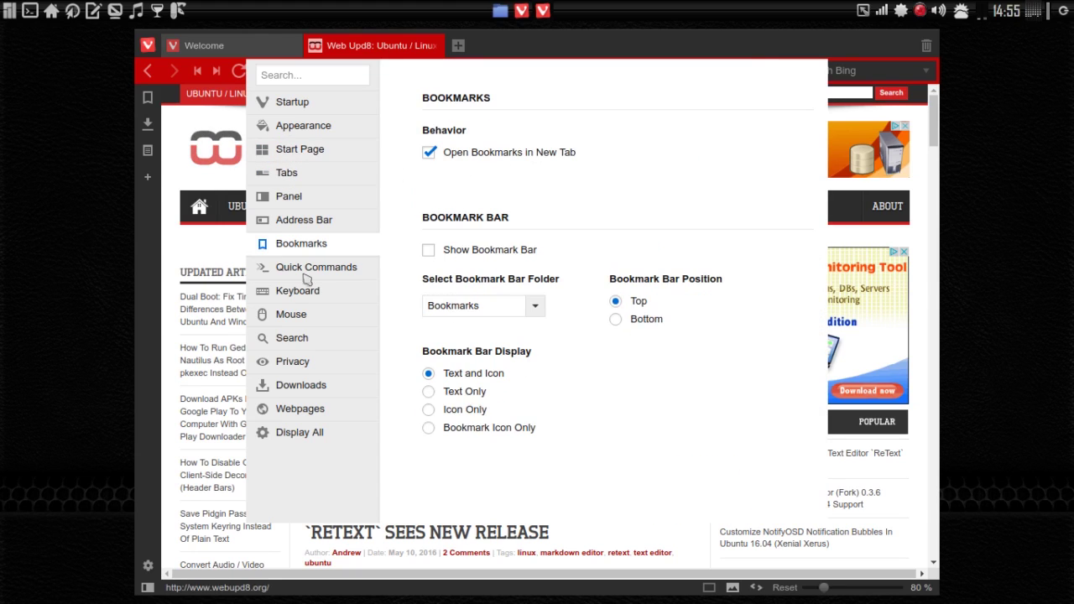
pyautogui.click(336, 271)
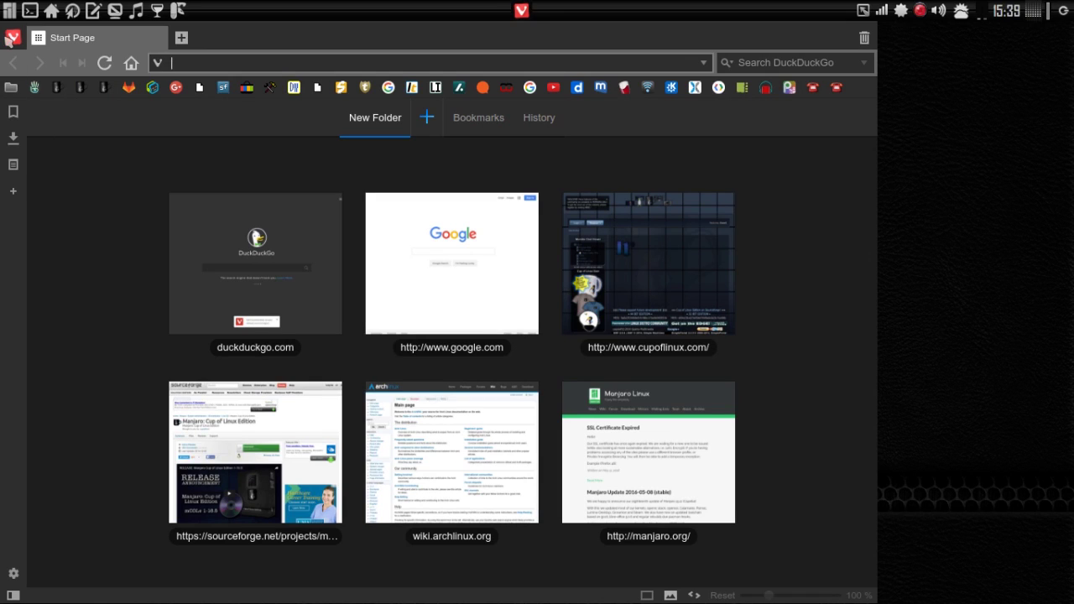
# Open the New Tab Redirect extension's options and enable syncing its URL across browsers
pyautogui.click(11, 38)
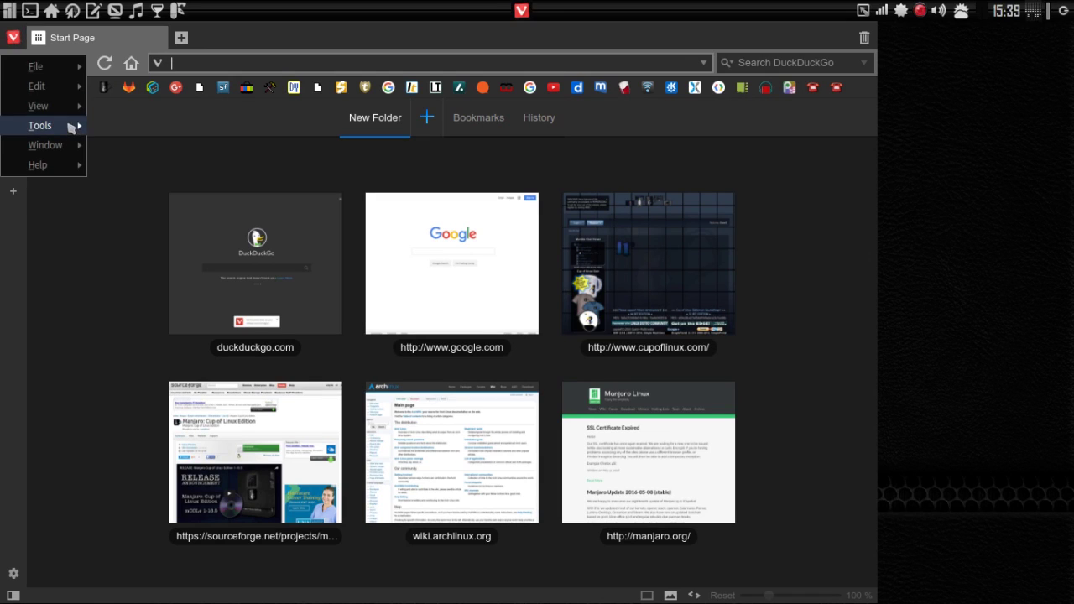
pyautogui.moveTo(64, 113)
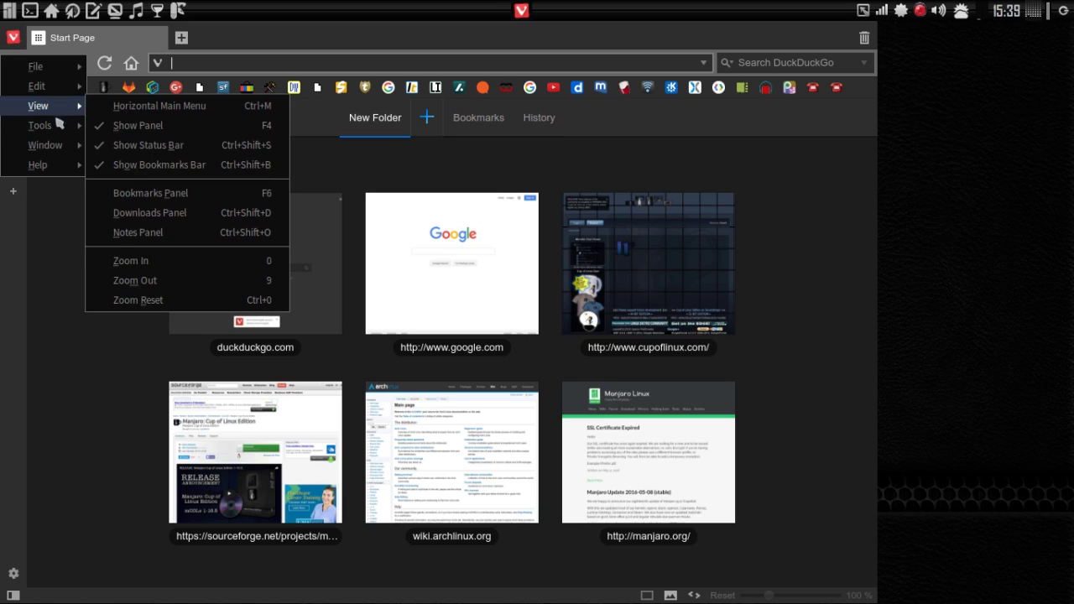
pyautogui.moveTo(60, 131)
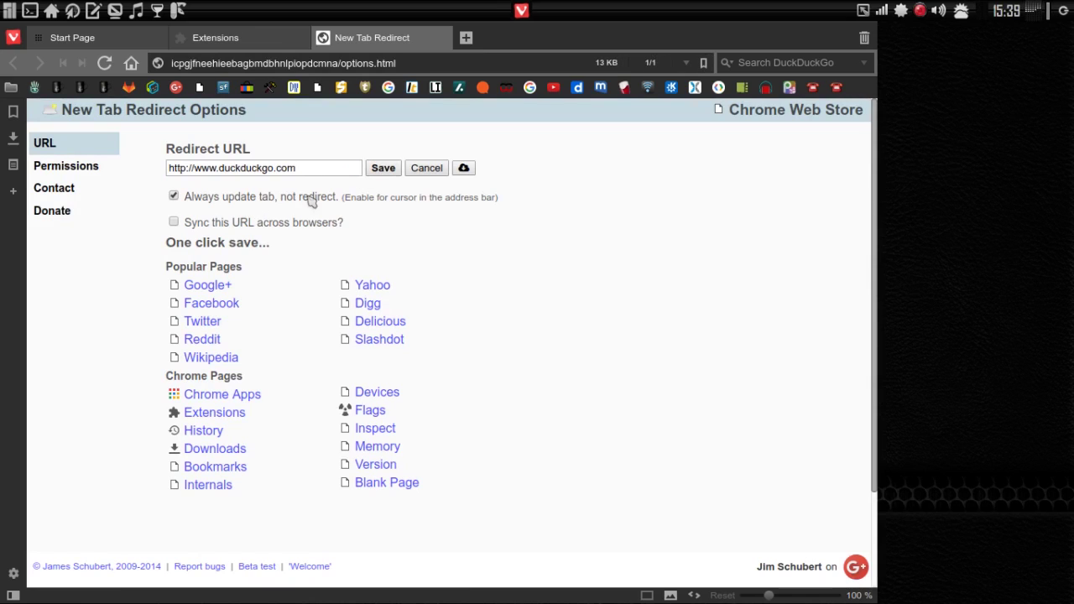
pyautogui.click(357, 172)
pyautogui.click(165, 235)
pyautogui.click(174, 223)
# Open a new tab to check which page it loads, then close it
pyautogui.click(467, 38)
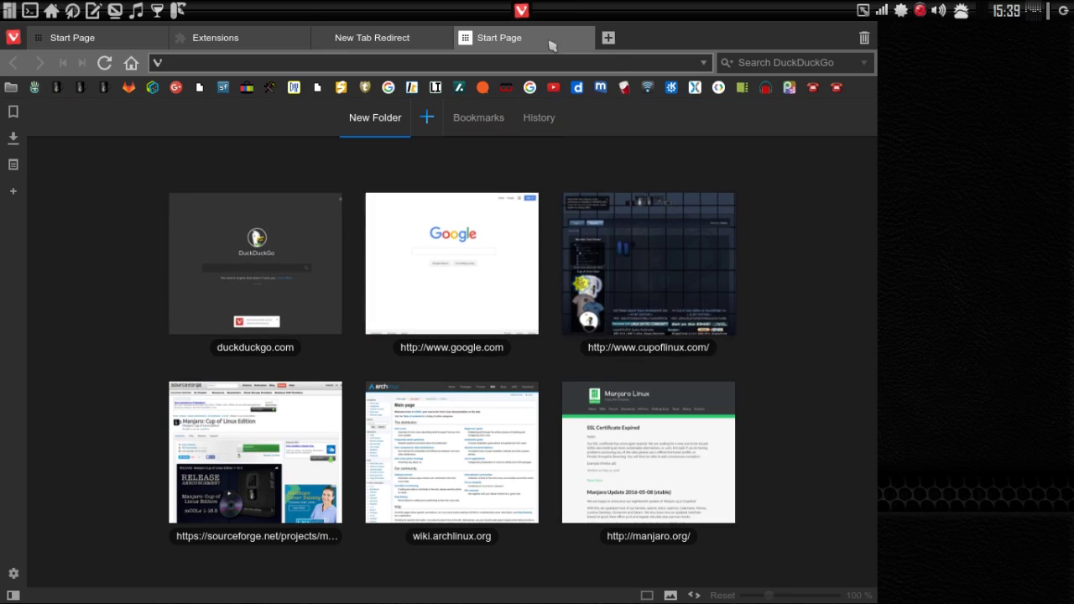
pyautogui.moveTo(579, 40)
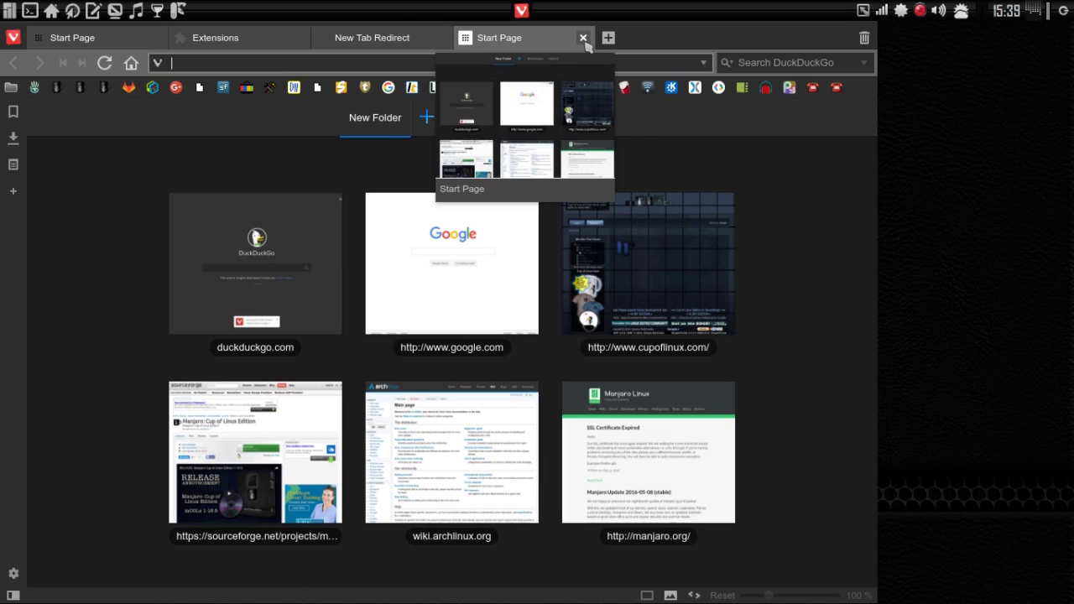
pyautogui.click(584, 38)
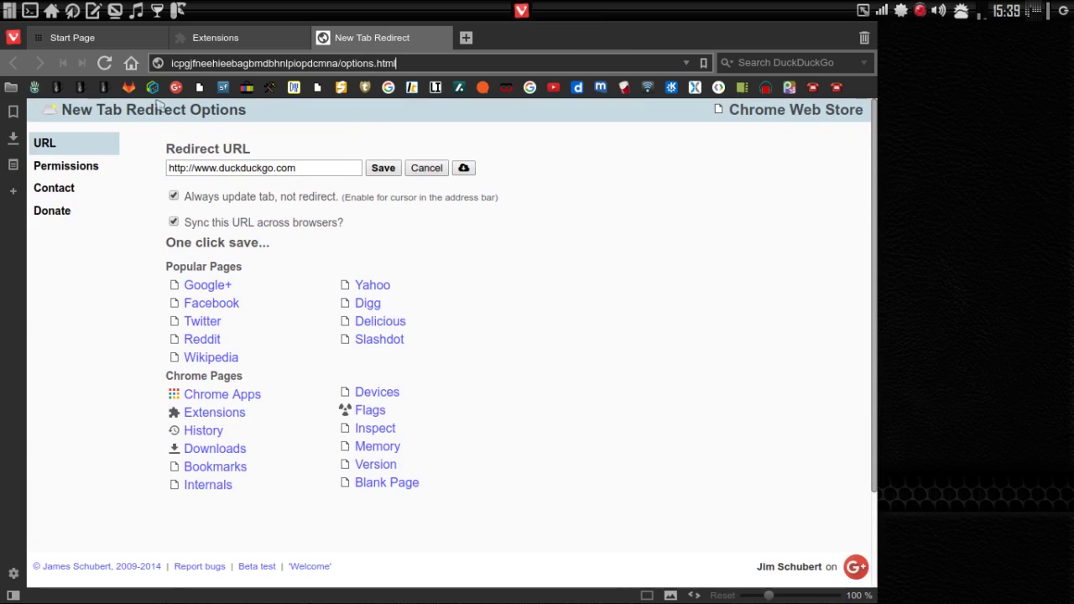
# Find the Yet another flags extension in the Chrome Web Store by searching for "flags", install it, and check the installed extensions
pyautogui.click(443, 39)
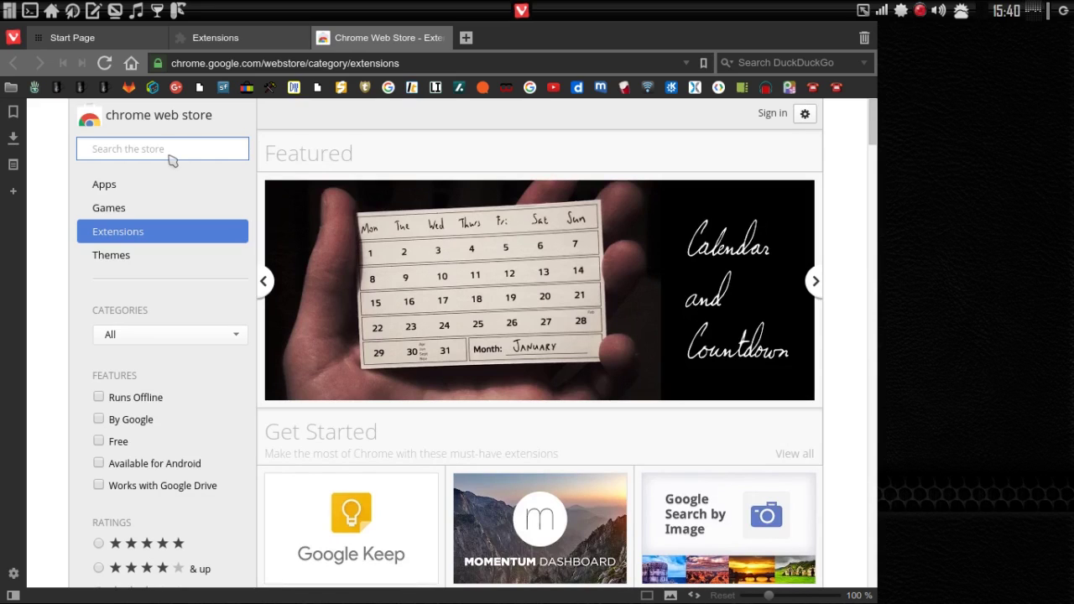
pyautogui.write('flags')
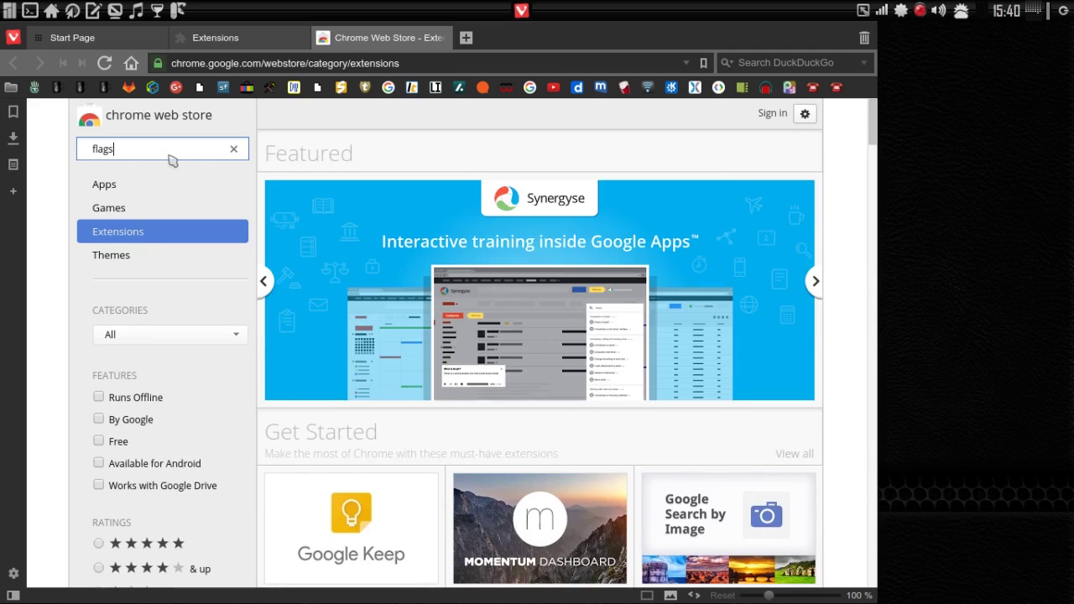
pyautogui.press('Return')
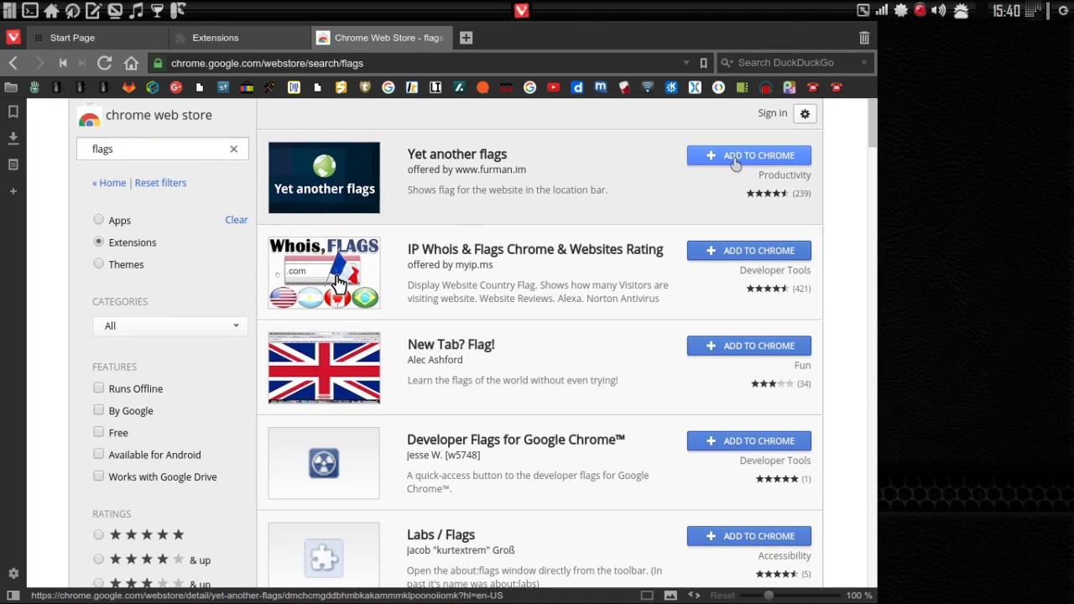
pyautogui.click(736, 157)
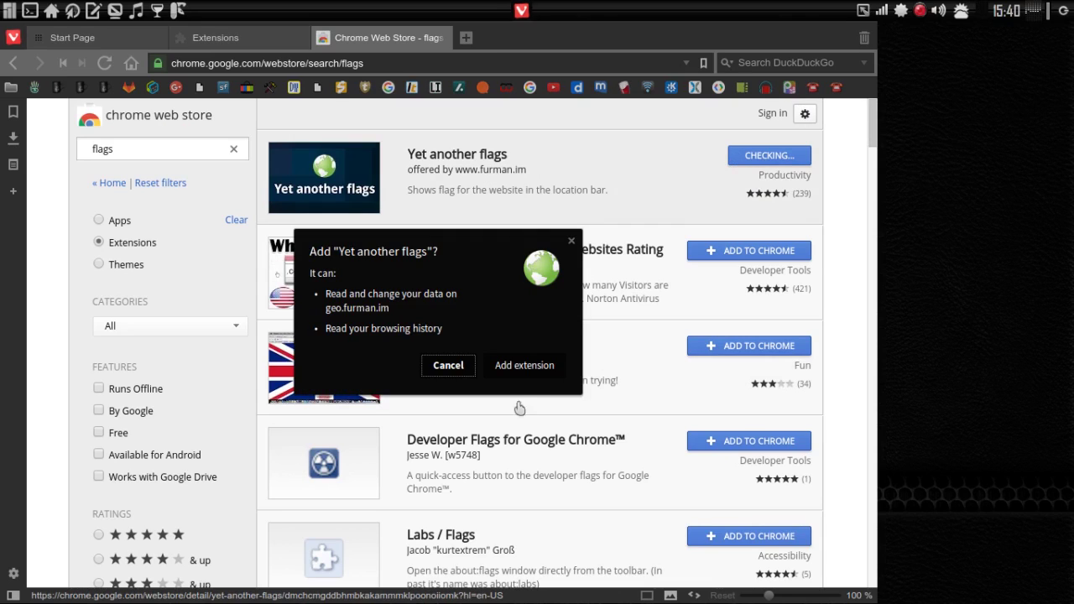
pyautogui.click(515, 366)
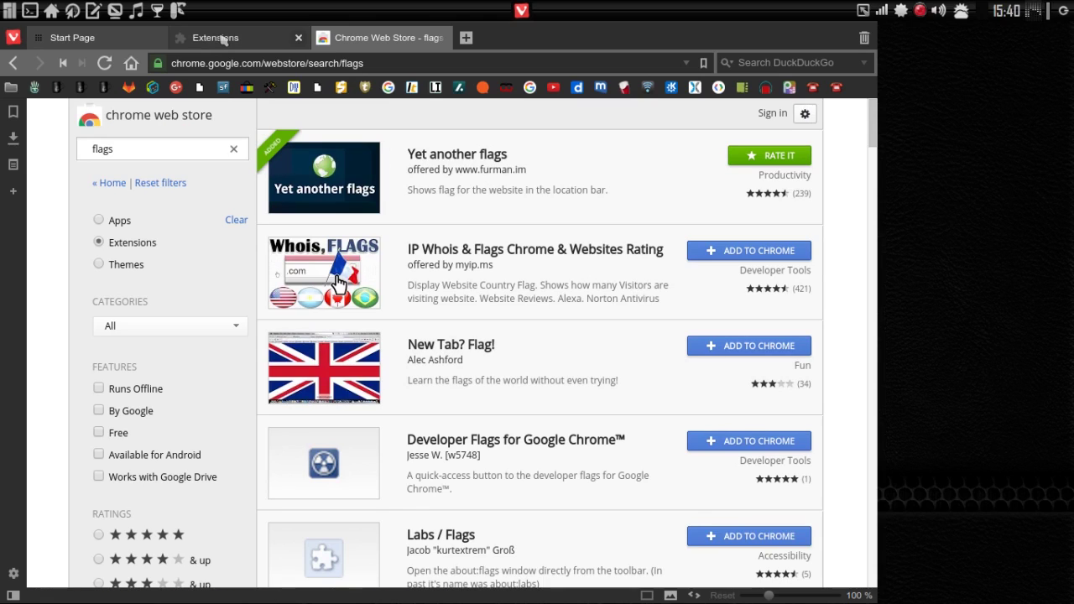
pyautogui.click(220, 38)
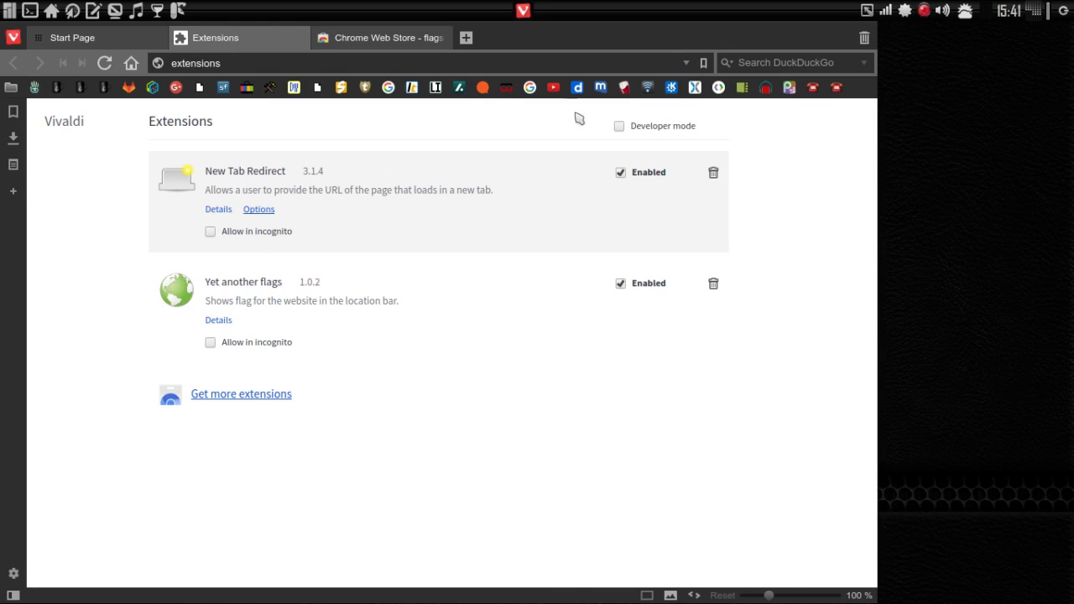
# Search the Chrome Web Store for "ublock origin", install uBlock Origin, and briefly view its popup
pyautogui.click(369, 38)
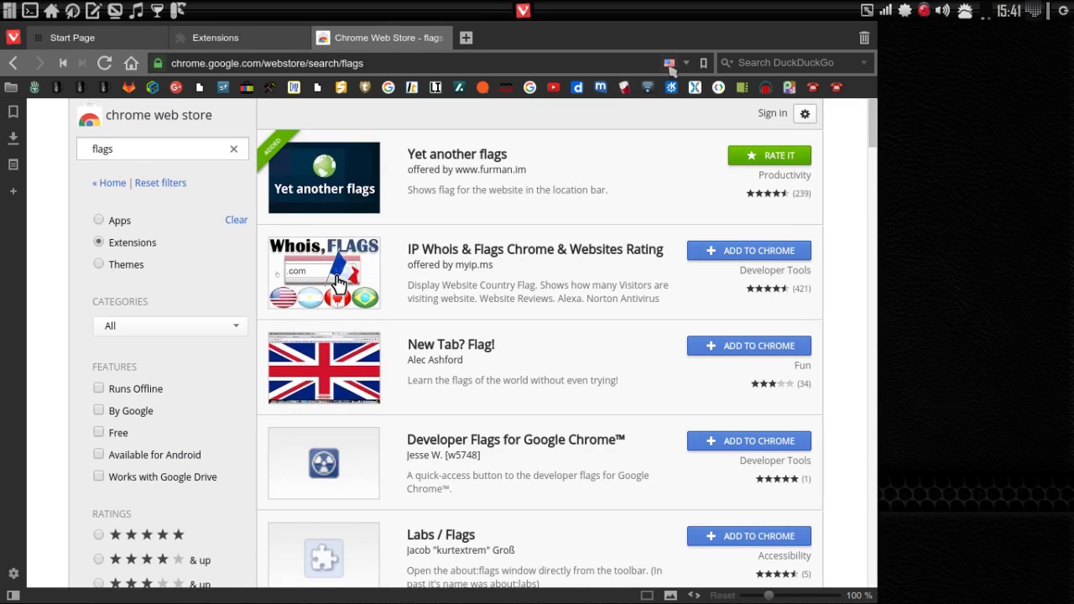
pyautogui.write('ublock origin')
pyautogui.press('Return')
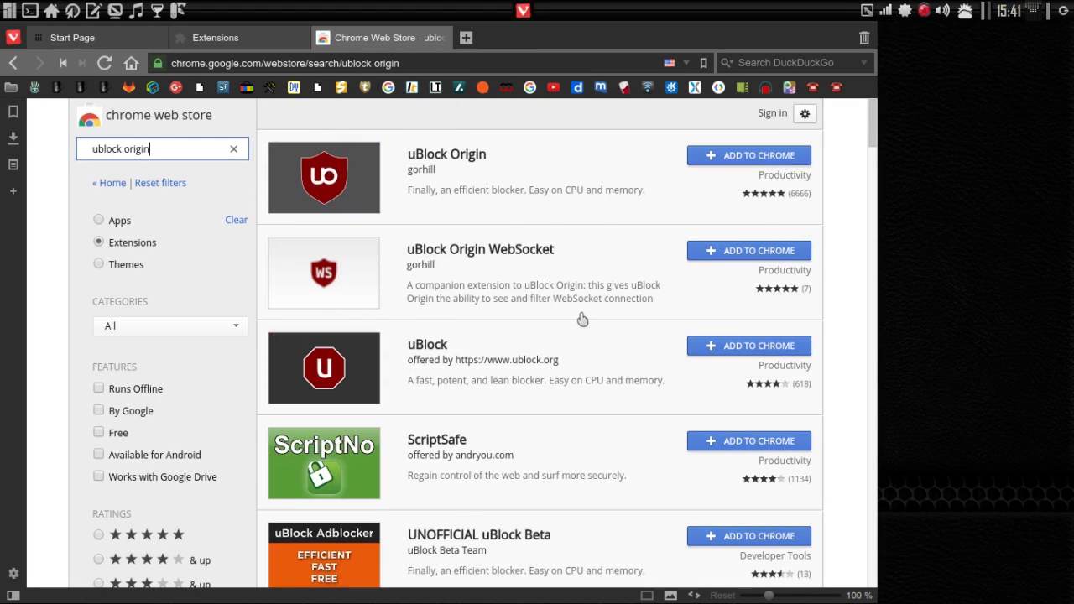
pyautogui.click(759, 155)
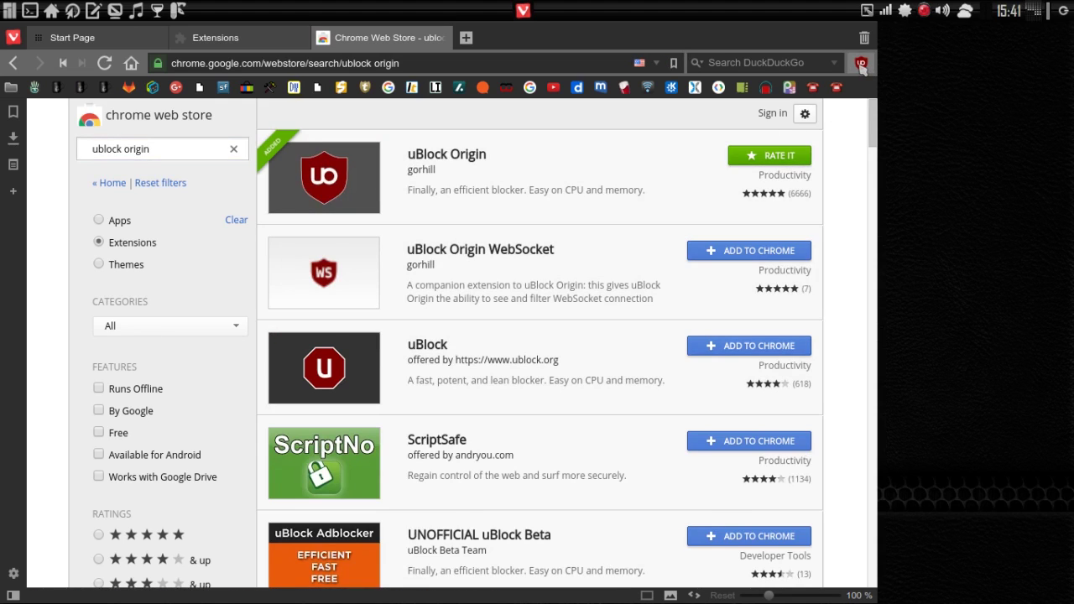
pyautogui.click(860, 66)
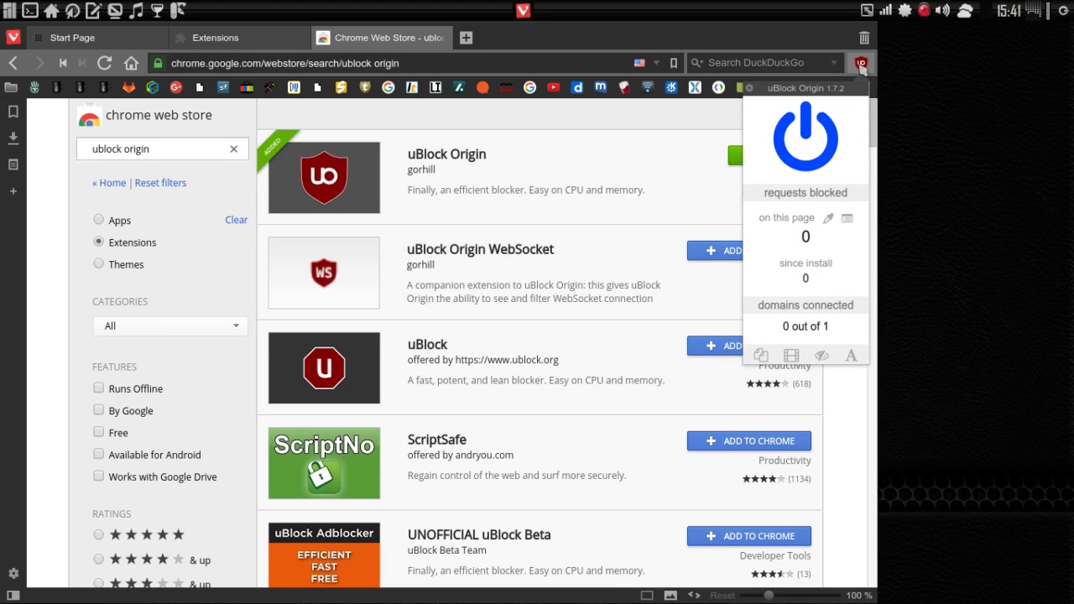
pyautogui.click(812, 46)
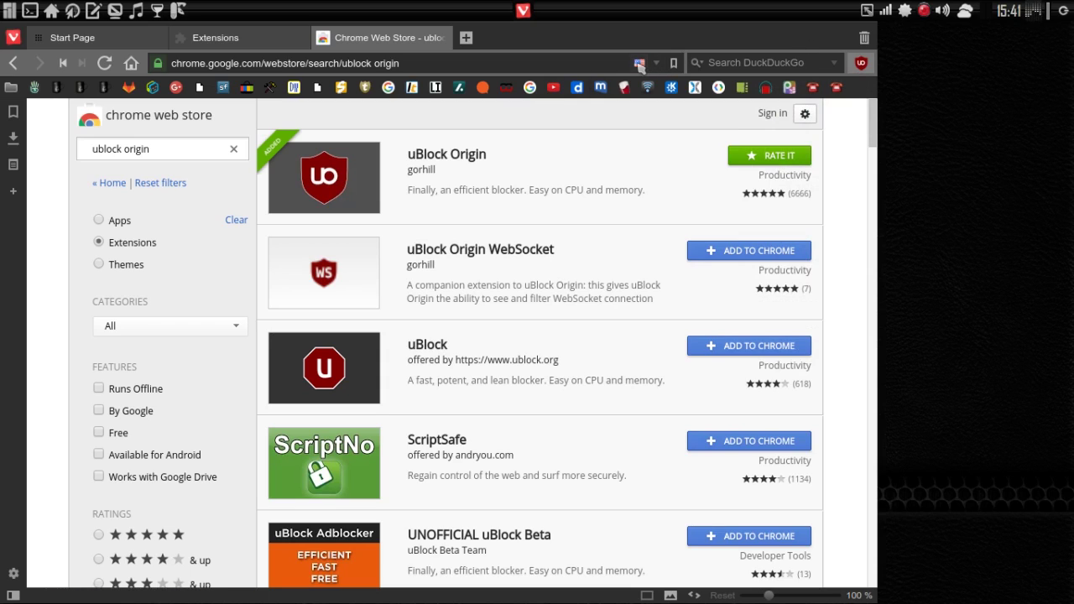
pyautogui.moveTo(54, 39)
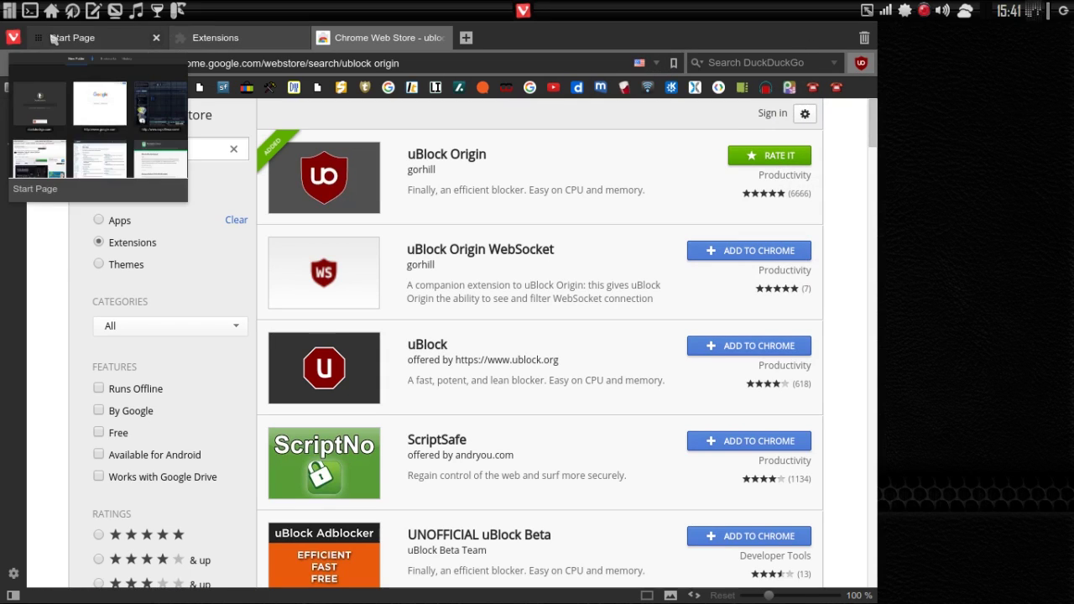
pyautogui.click(54, 38)
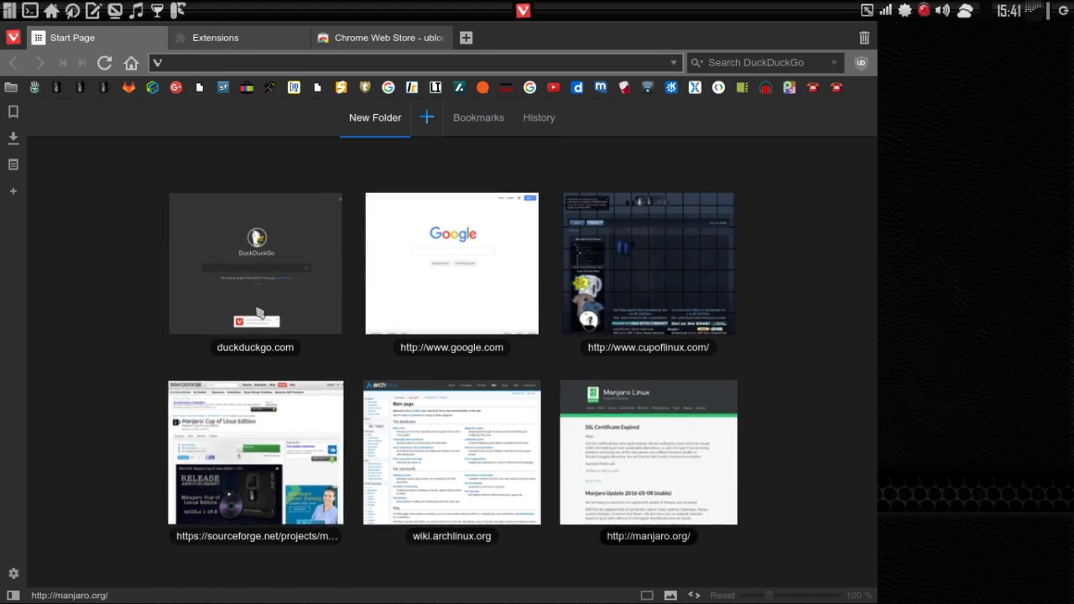
pyautogui.click(13, 37)
pyautogui.moveTo(65, 112)
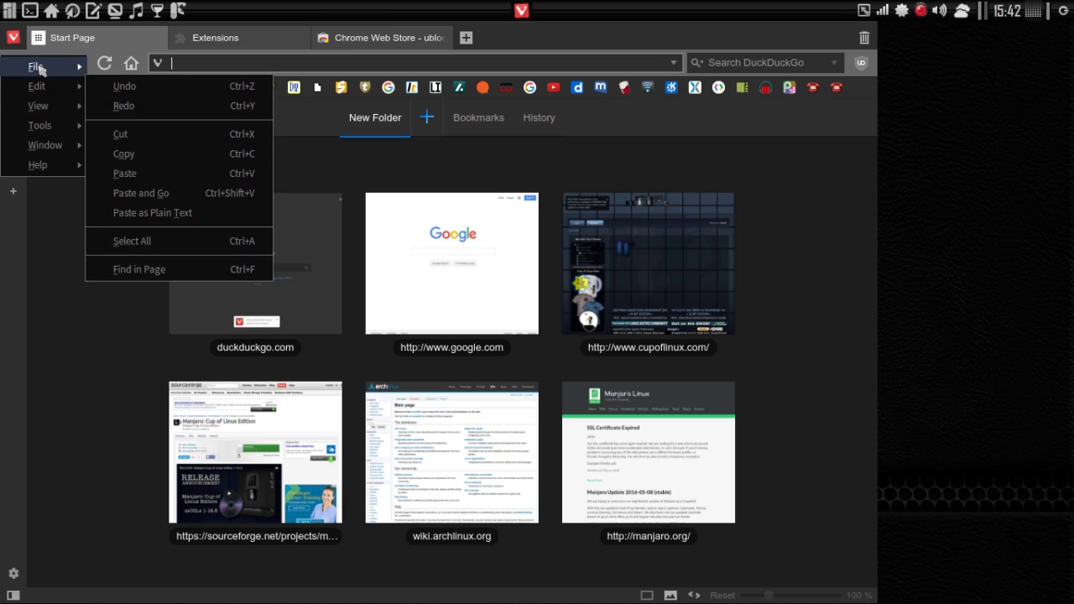
pyautogui.moveTo(41, 70)
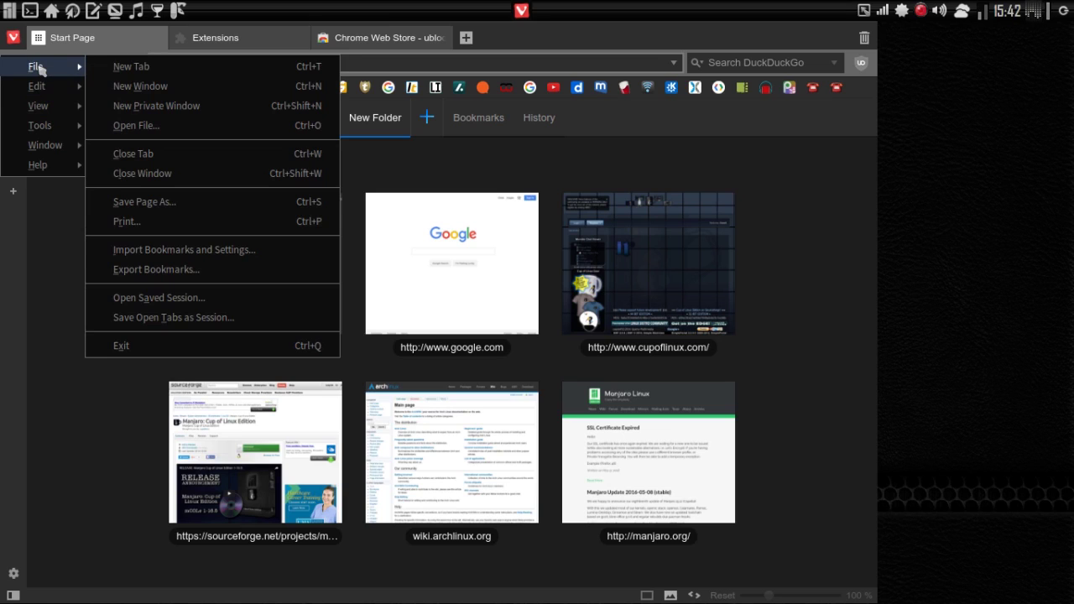
pyautogui.click(14, 575)
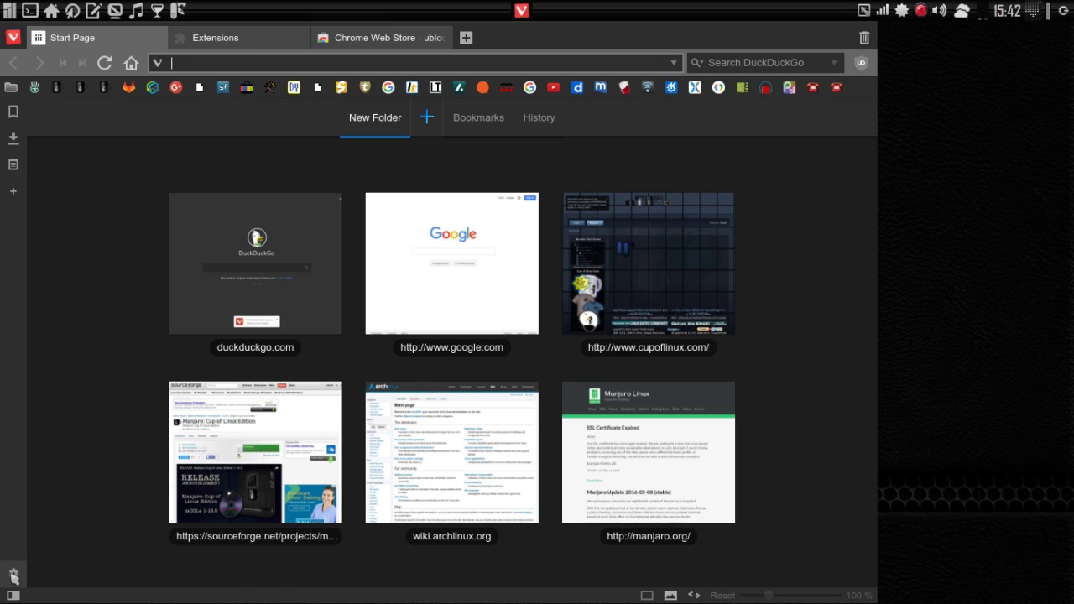
pyautogui.click(13, 576)
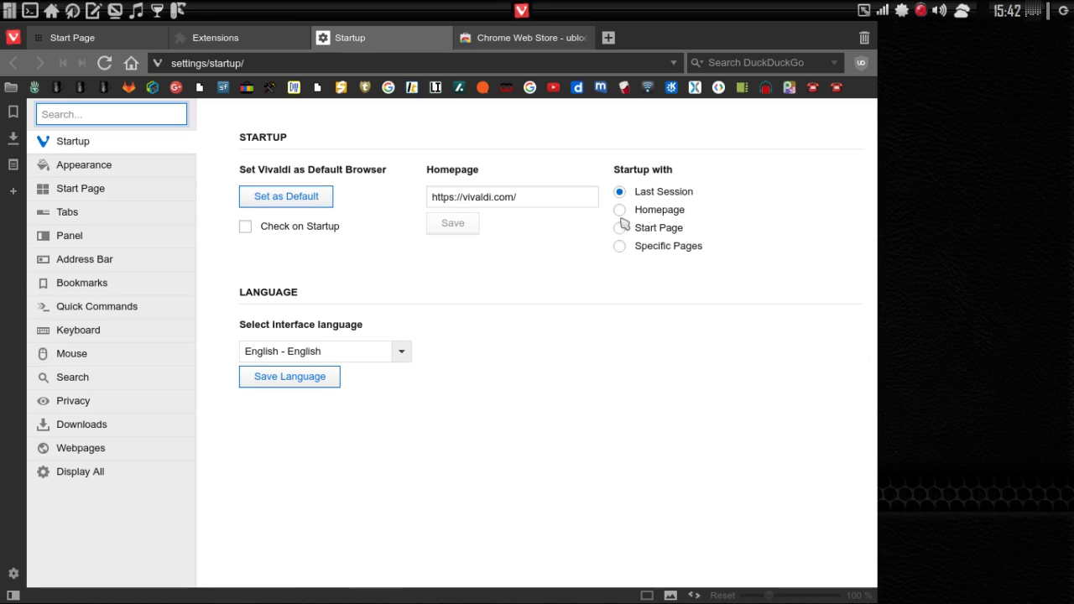
pyautogui.click(620, 210)
pyautogui.click(491, 198)
pyautogui.hotkey('ctrl', 'a')
pyautogui.write('ww')
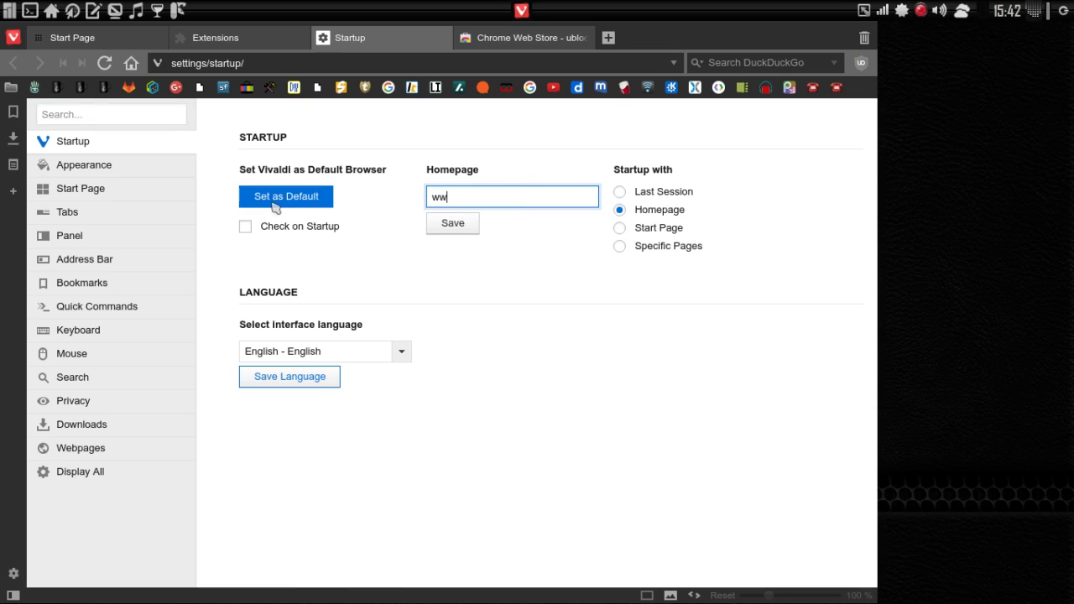
pyautogui.write('w.duckduckgo.com')
pyautogui.click(453, 223)
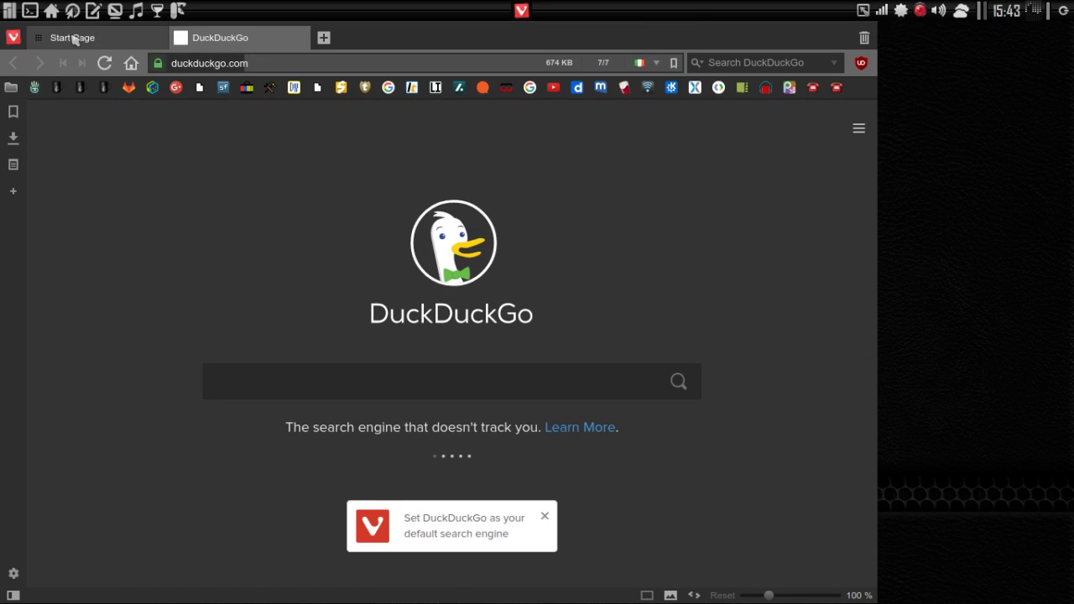
# Check the Start Page tab and close it, keeping the DuckDuckGo tab open
pyautogui.click(74, 39)
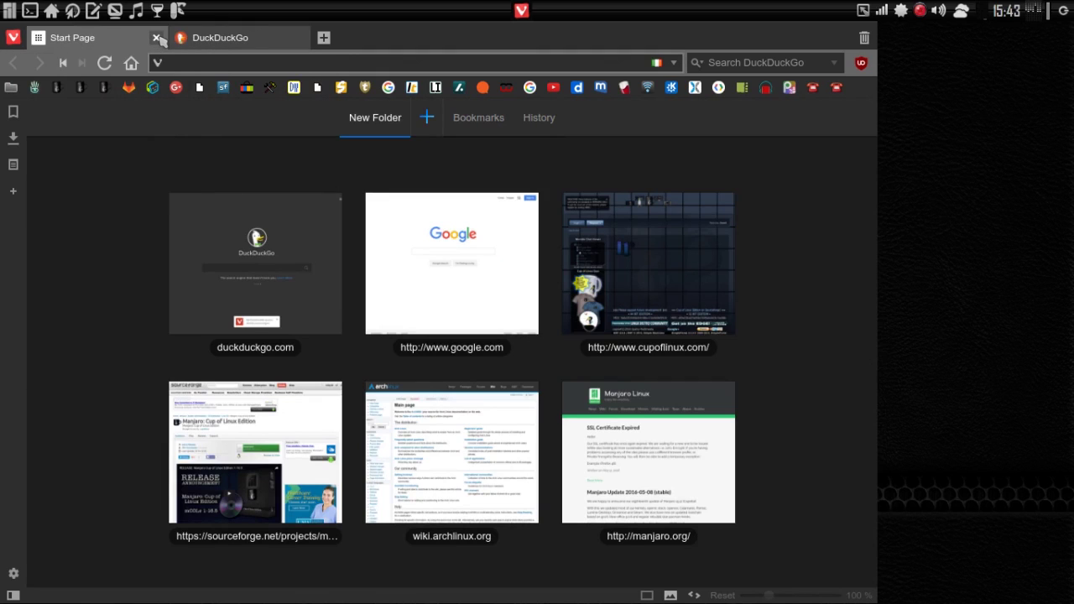
pyautogui.click(156, 38)
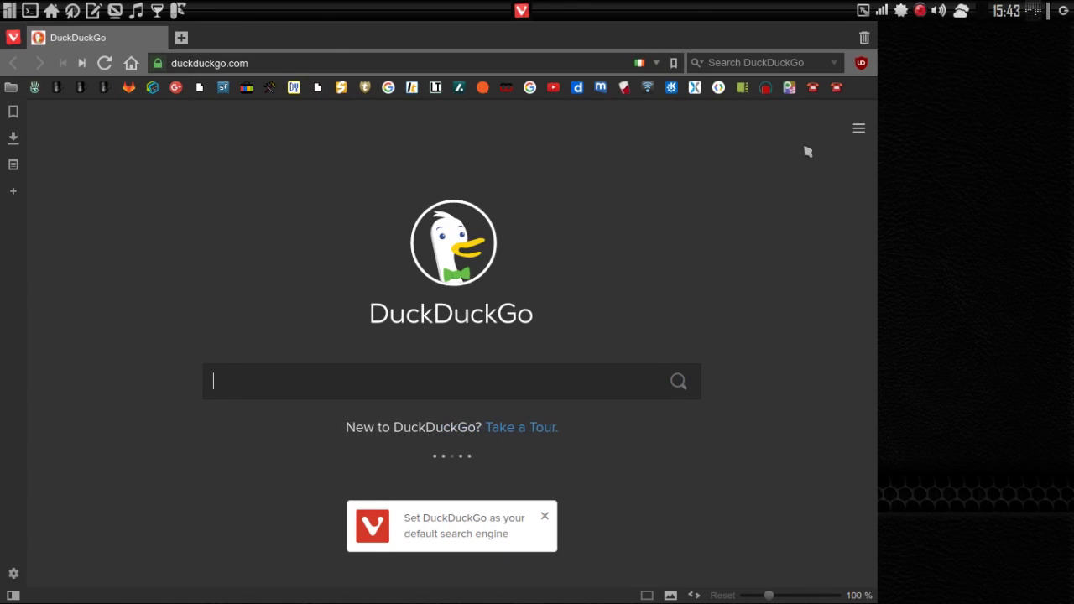
pyautogui.click(921, 12)
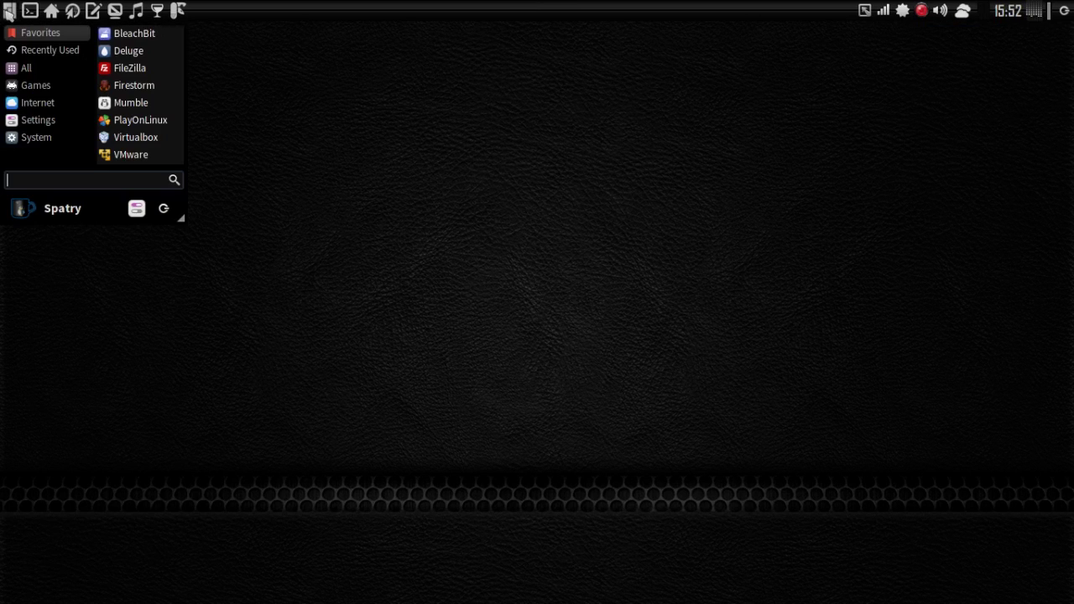
# Relaunch Vivaldi and review its Startup settings, closing them without changes
pyautogui.click(49, 106)
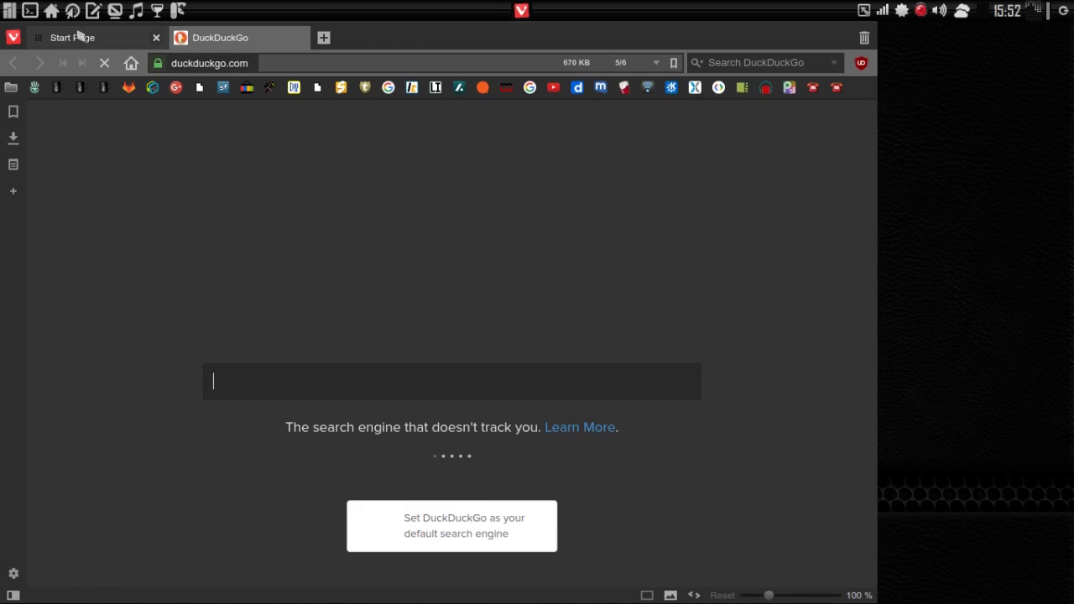
pyautogui.click(80, 36)
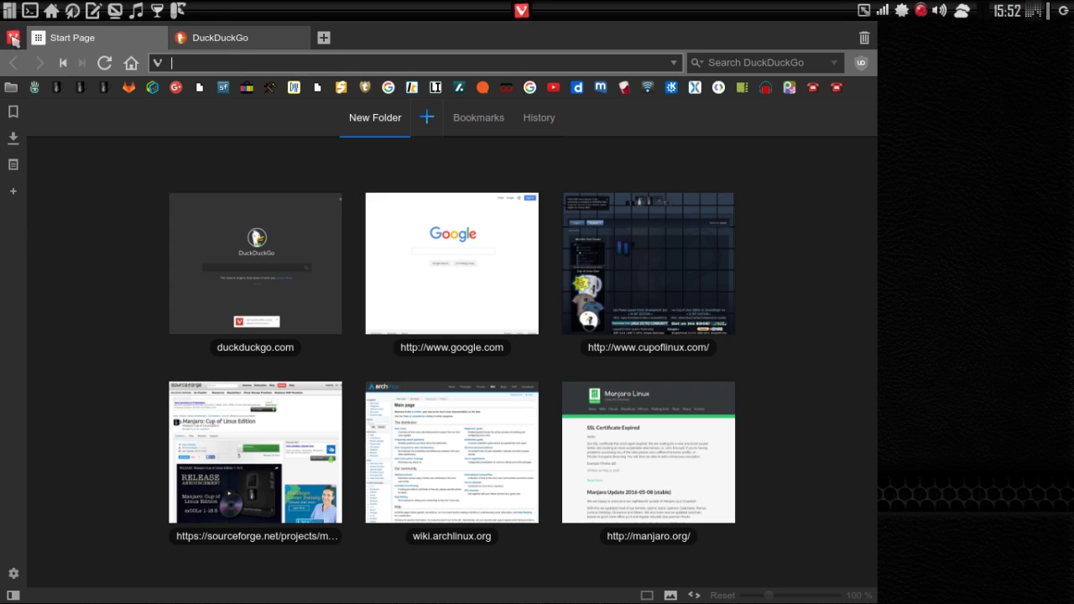
pyautogui.click(13, 38)
pyautogui.moveTo(49, 120)
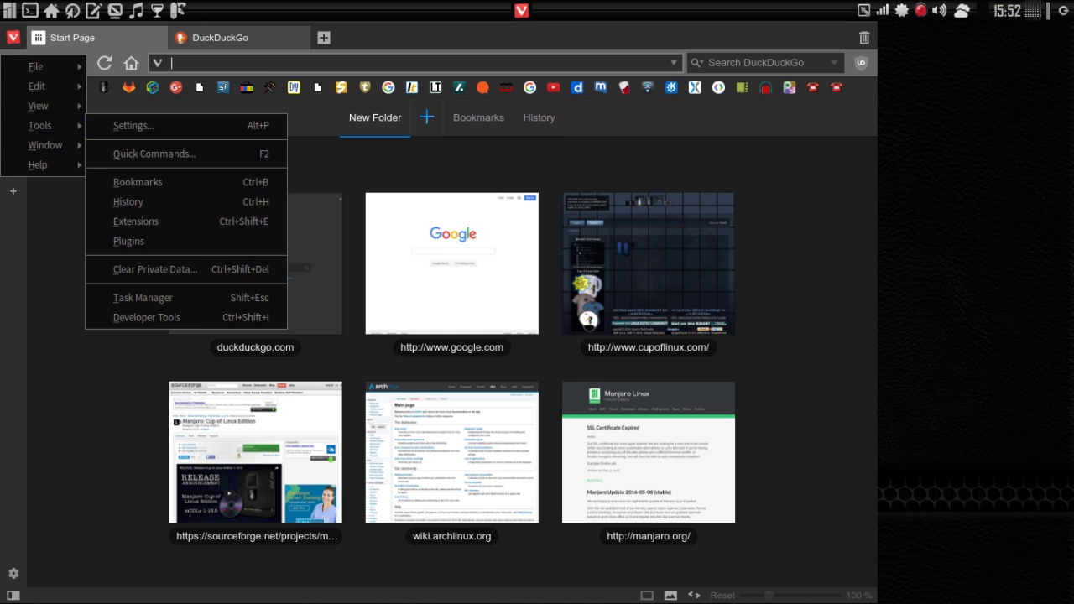
pyautogui.click(12, 577)
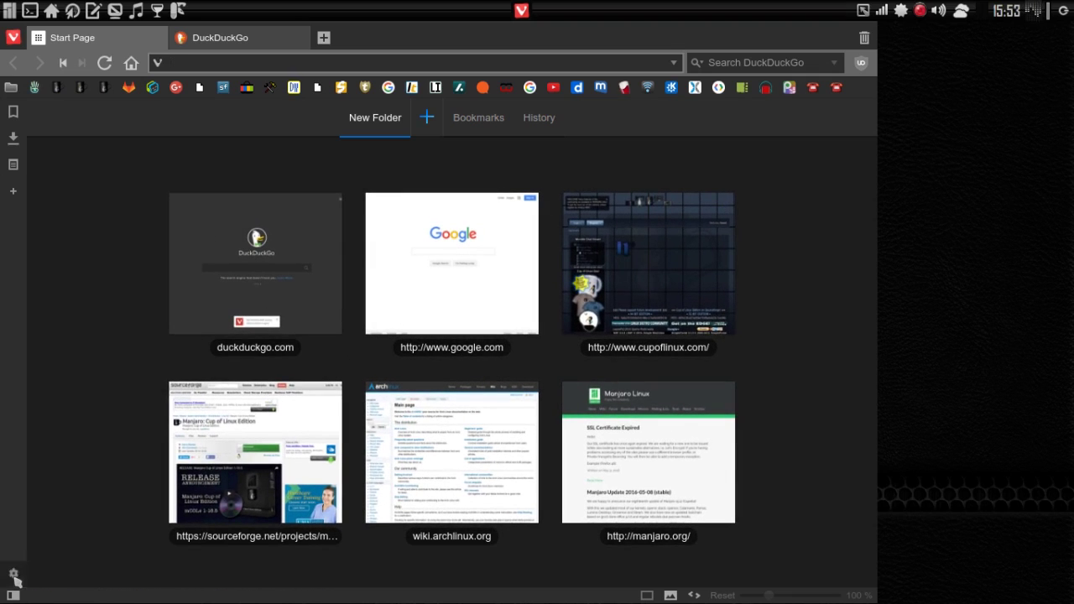
pyautogui.click(14, 574)
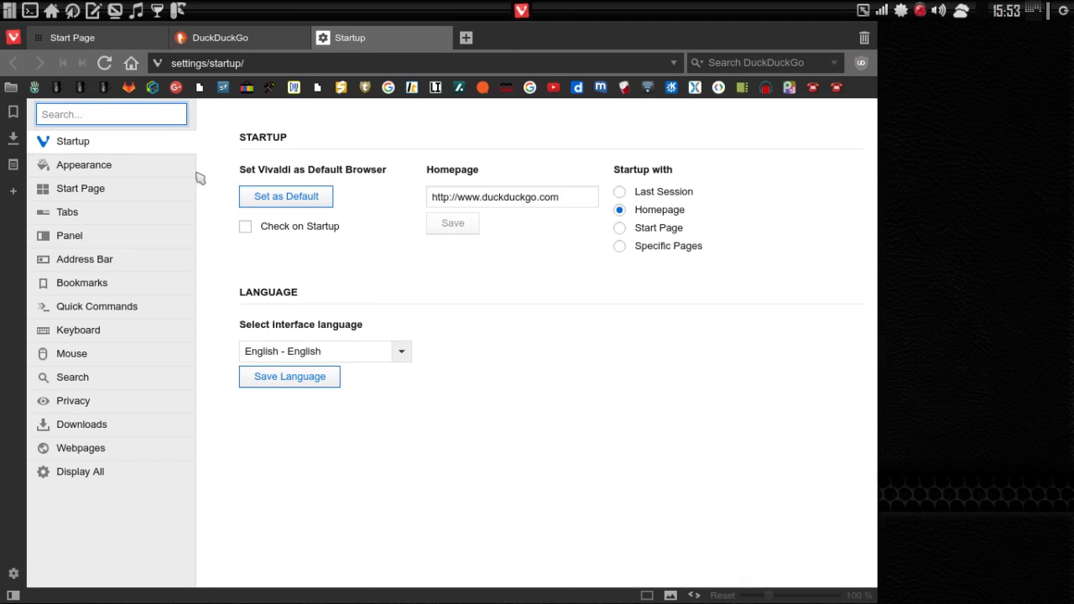
pyautogui.click(442, 38)
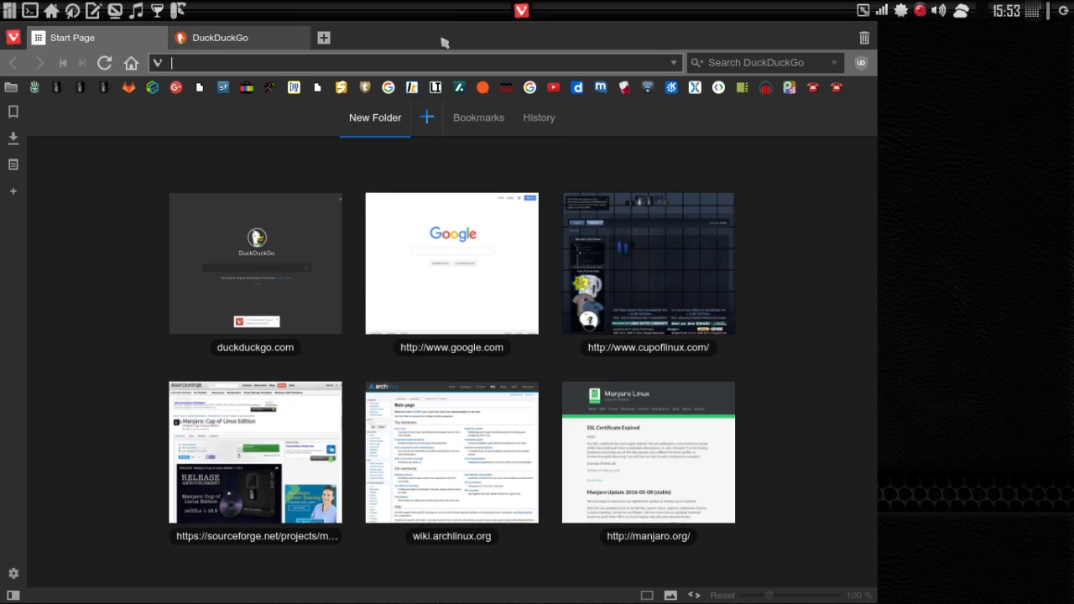
# Open the installed extensions and remove the New Tab extension
pyautogui.click(13, 39)
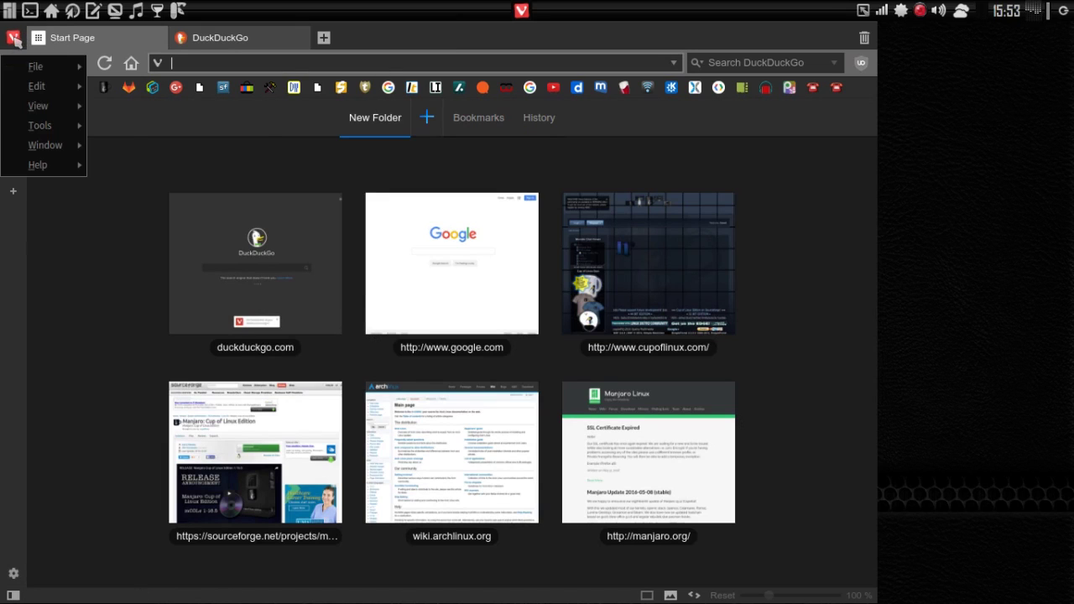
pyautogui.moveTo(38, 128)
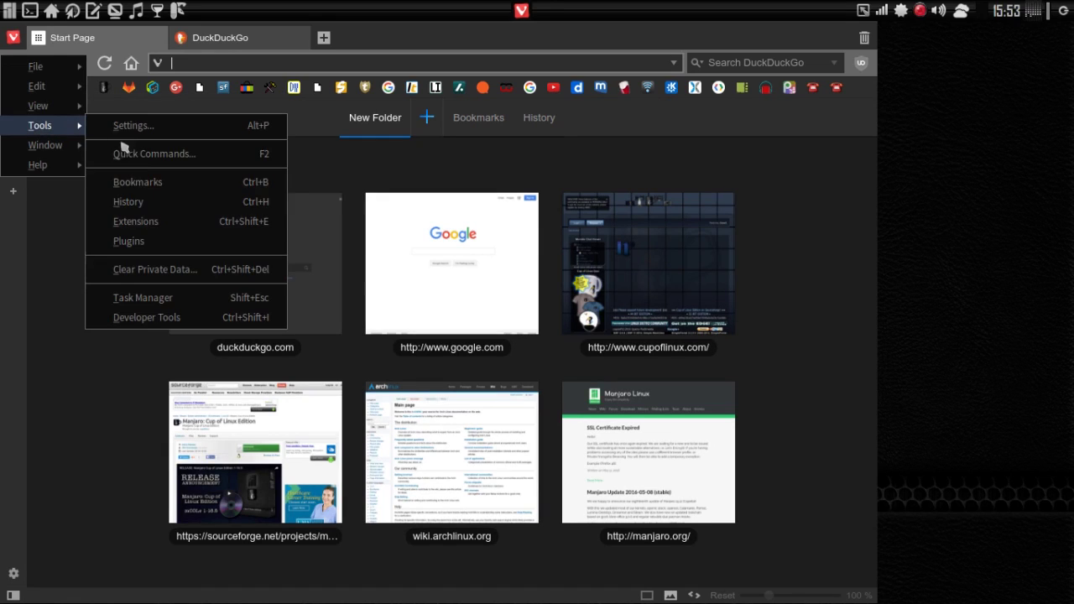
pyautogui.click(143, 228)
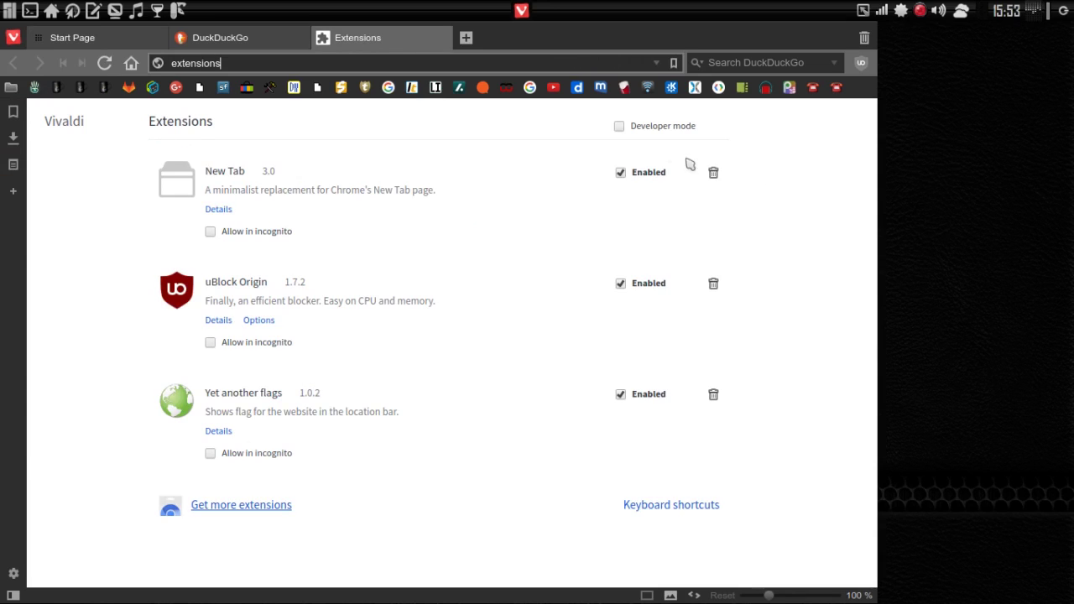
pyautogui.click(714, 174)
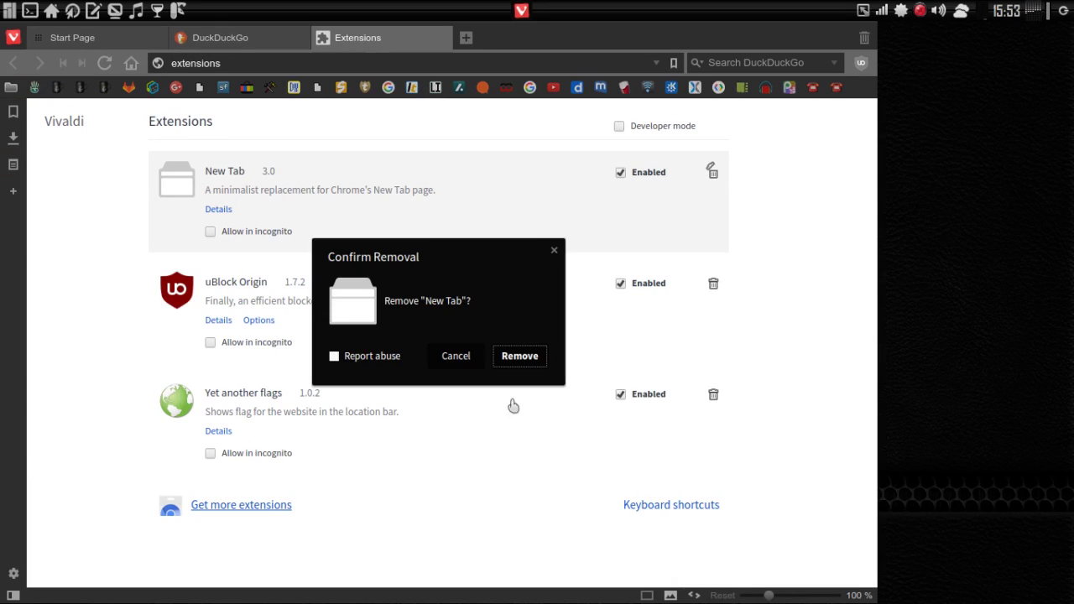
pyautogui.click(510, 361)
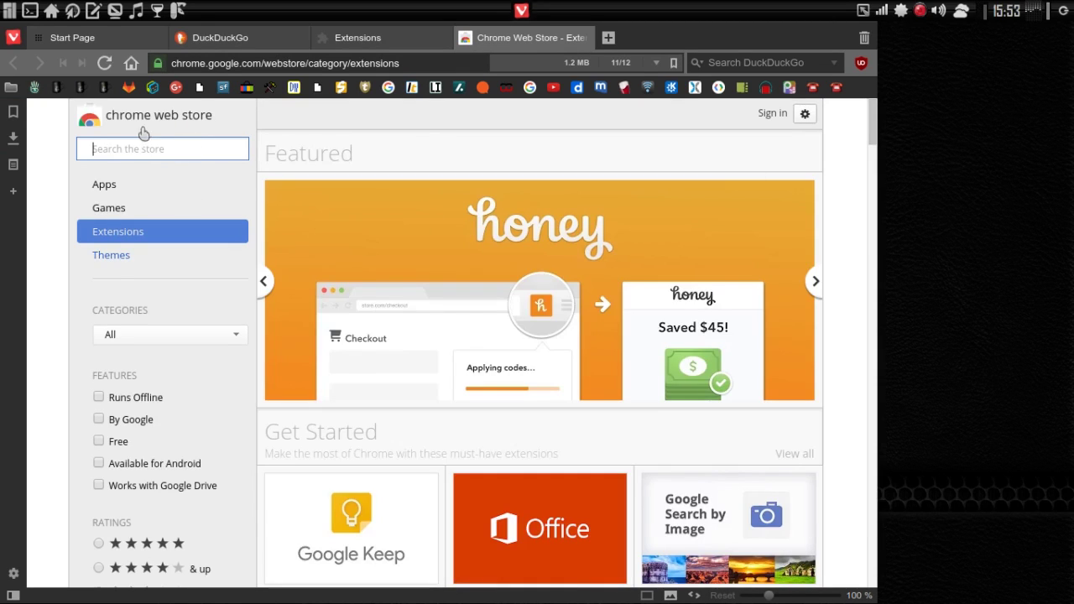
# Search the Chrome Web Store for "new tab"
pyautogui.click(147, 152)
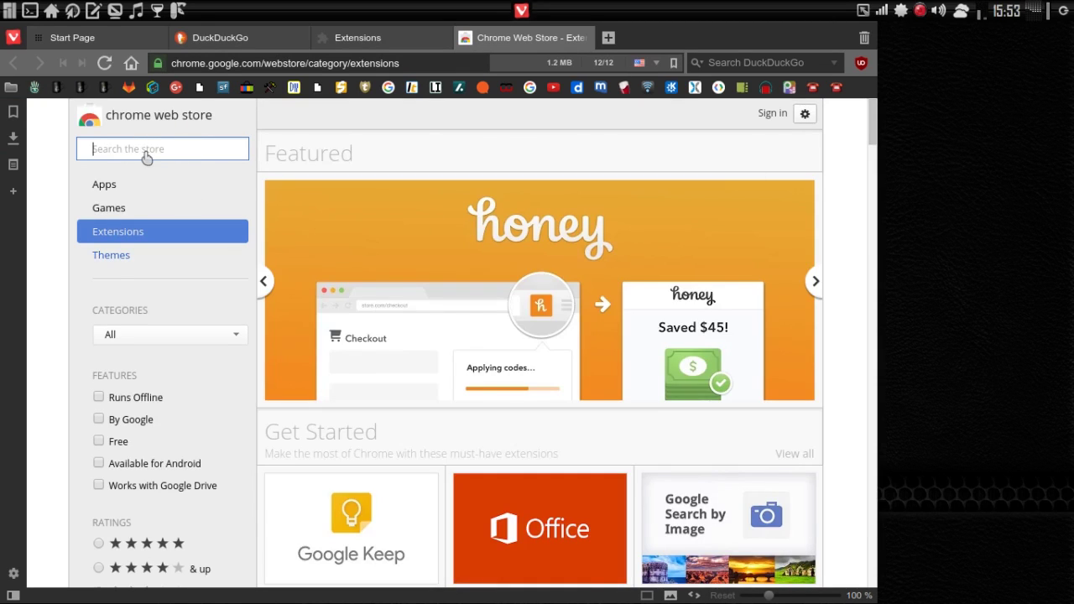
pyautogui.write('n')
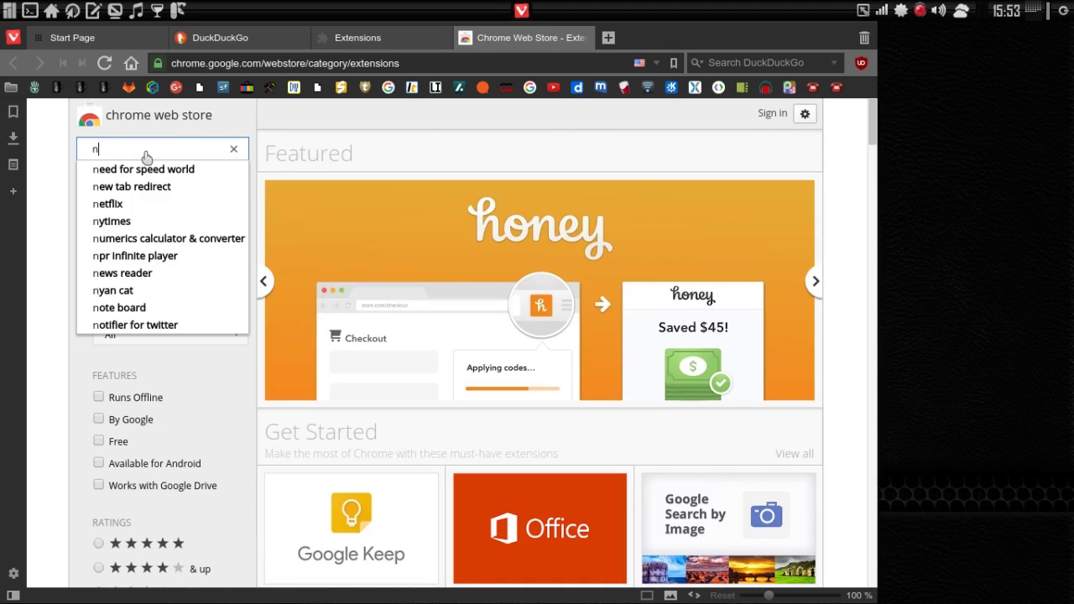
pyautogui.write('ew tah')
pyautogui.press('Return')
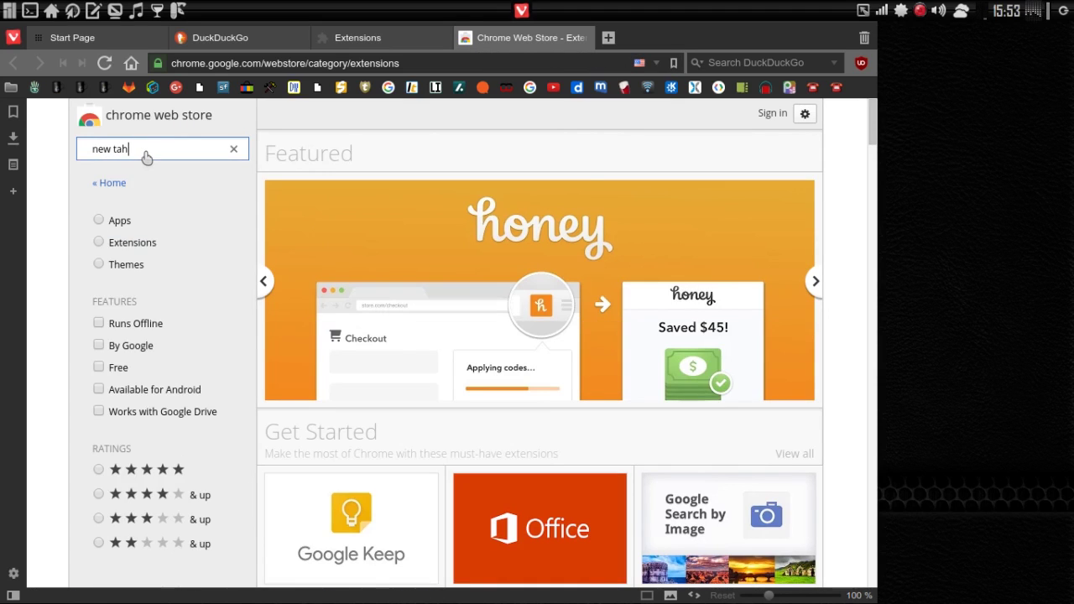
pyautogui.press('BackSpace')
pyautogui.press('BackSpace')
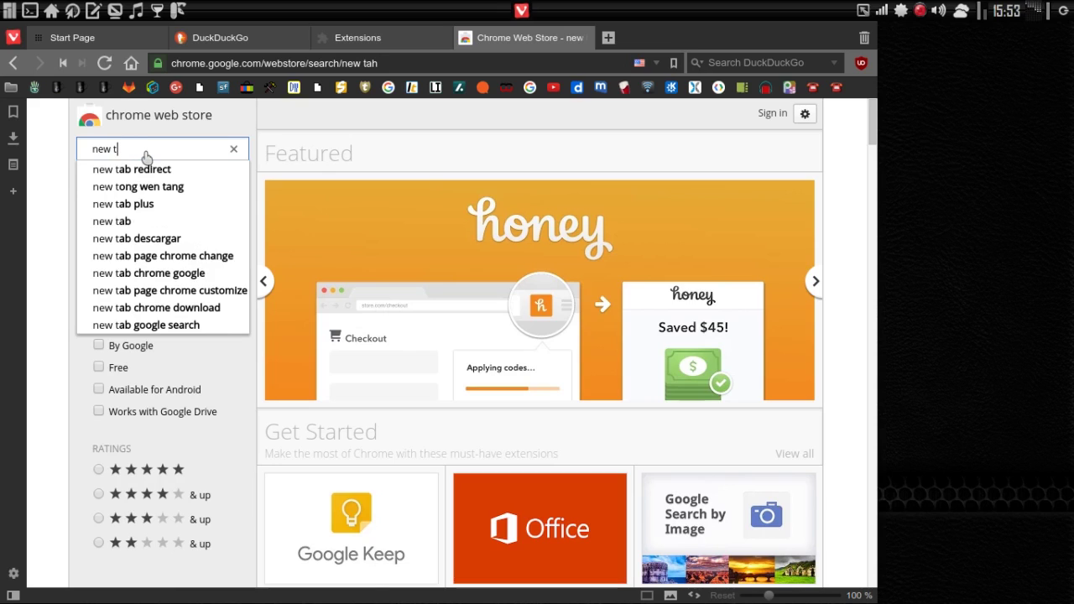
pyautogui.write('b')
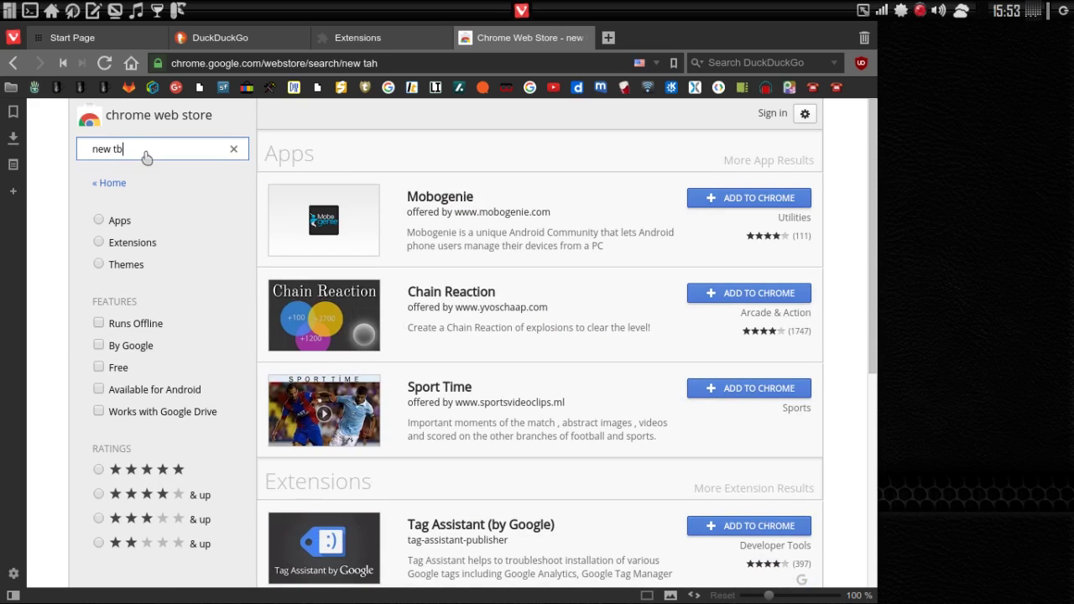
pyautogui.press('BackSpace')
pyautogui.write('ab')
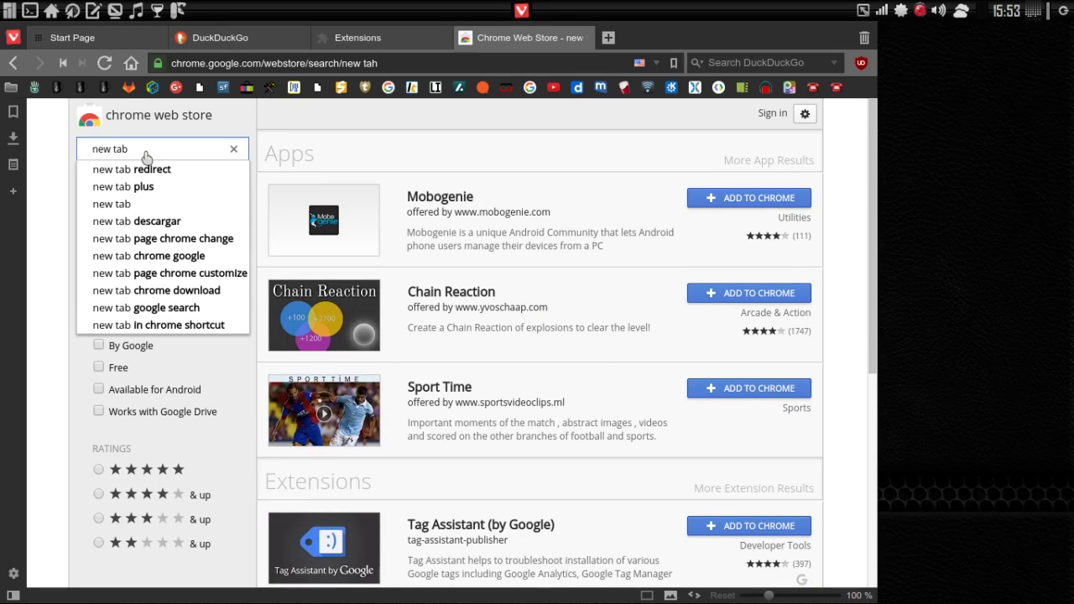
pyautogui.press('Return')
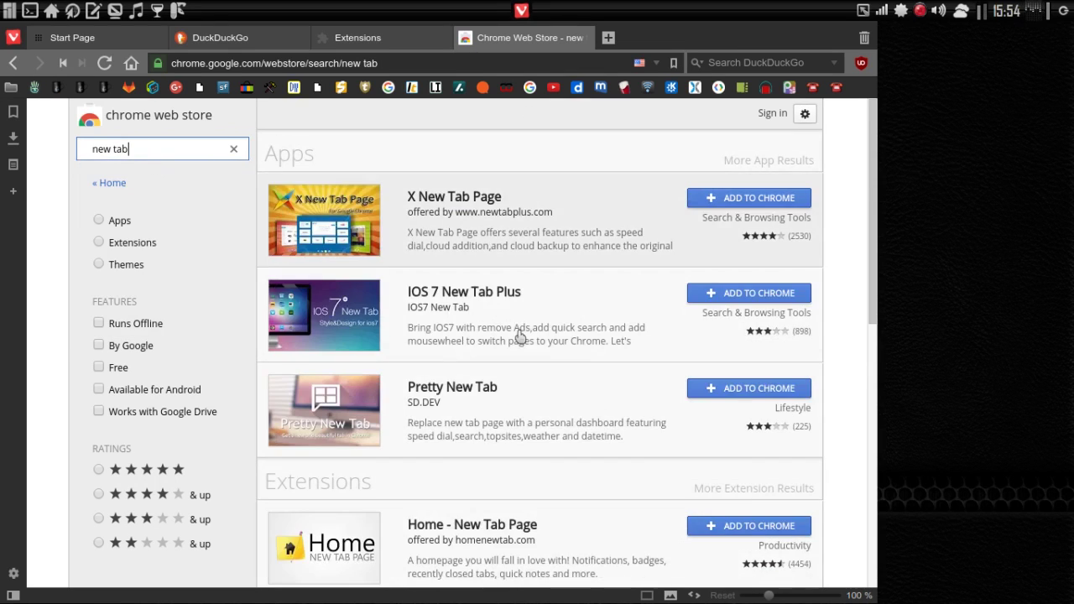
# Add the Home - New Tab Page extension from the search results and approve its permissions
pyautogui.scroll(-3, 549, 383)
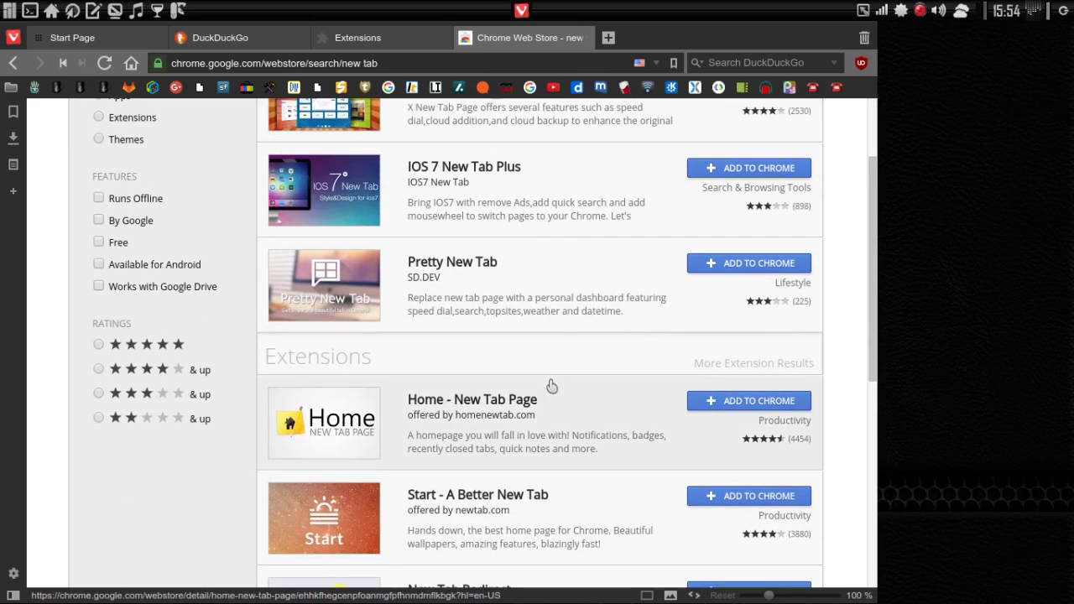
pyautogui.click(755, 403)
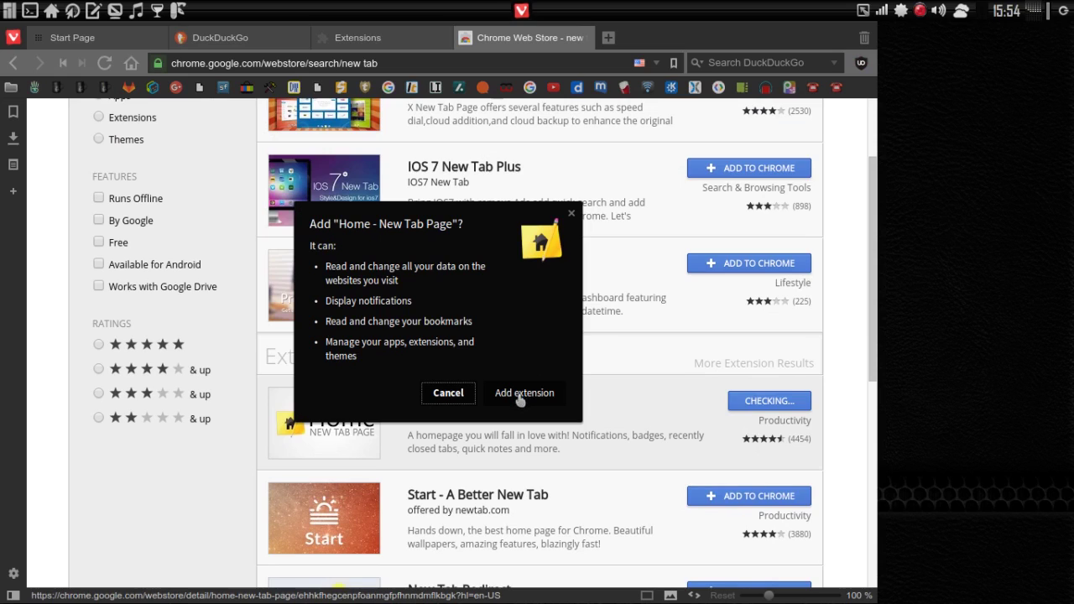
pyautogui.click(521, 395)
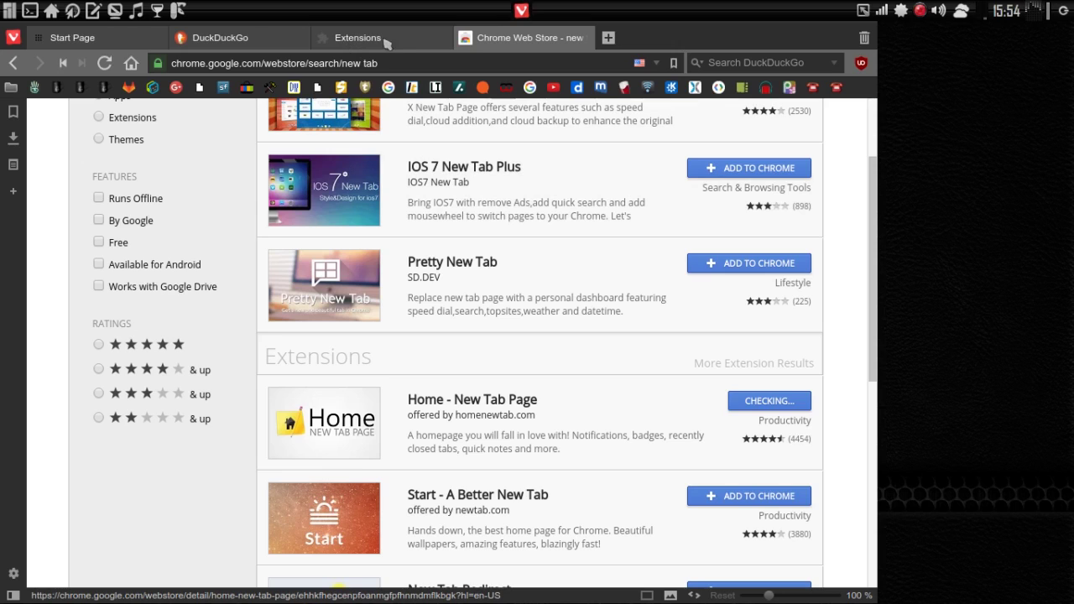
# In the Home - New Tab Page options, disable Google Calendar, Yahoo Mail, Hotmail (Outlook), Facebook and Search Bar, and close the options page
pyautogui.click(428, 40)
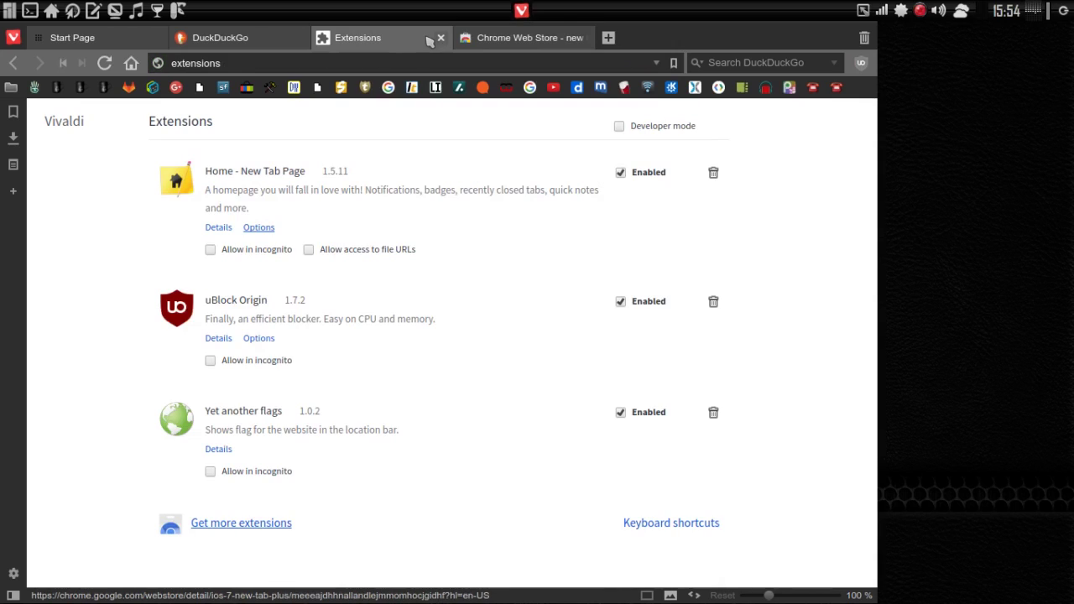
pyautogui.click(260, 230)
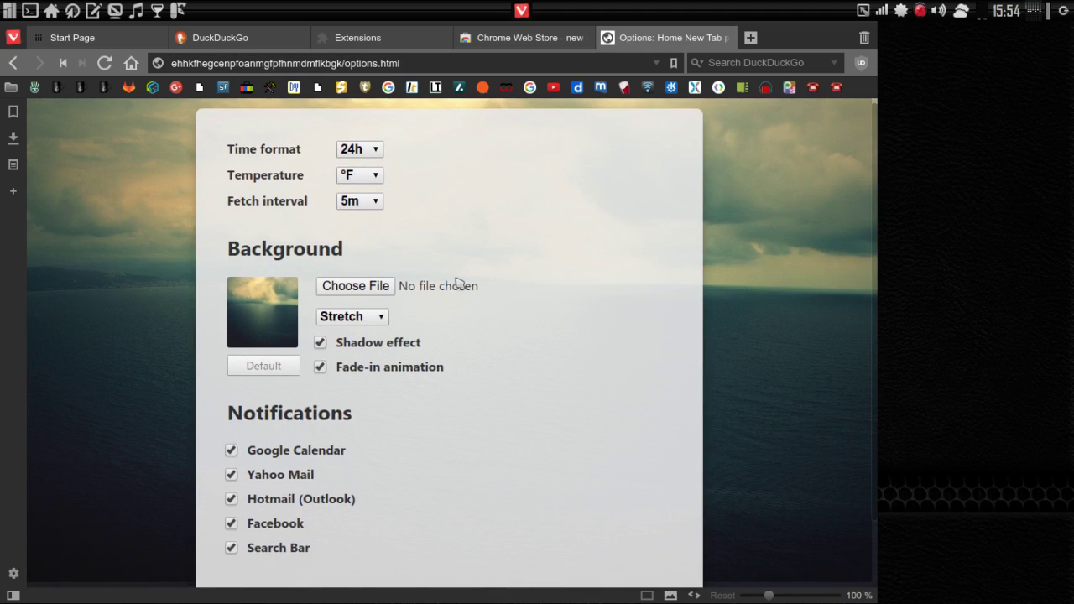
pyautogui.scroll(-2, 457, 283)
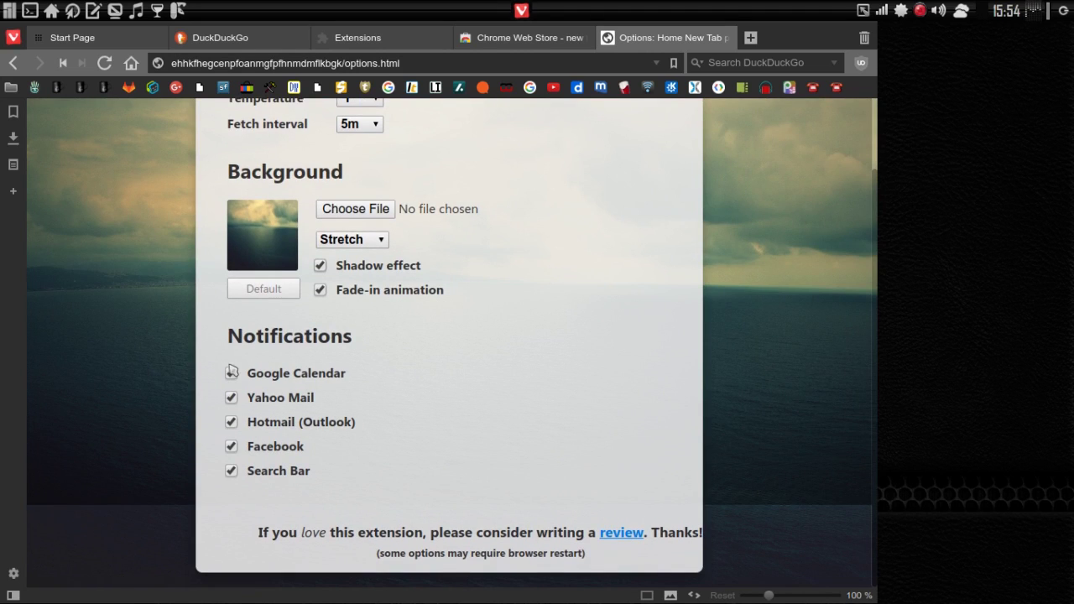
pyautogui.scroll(2, 231, 380)
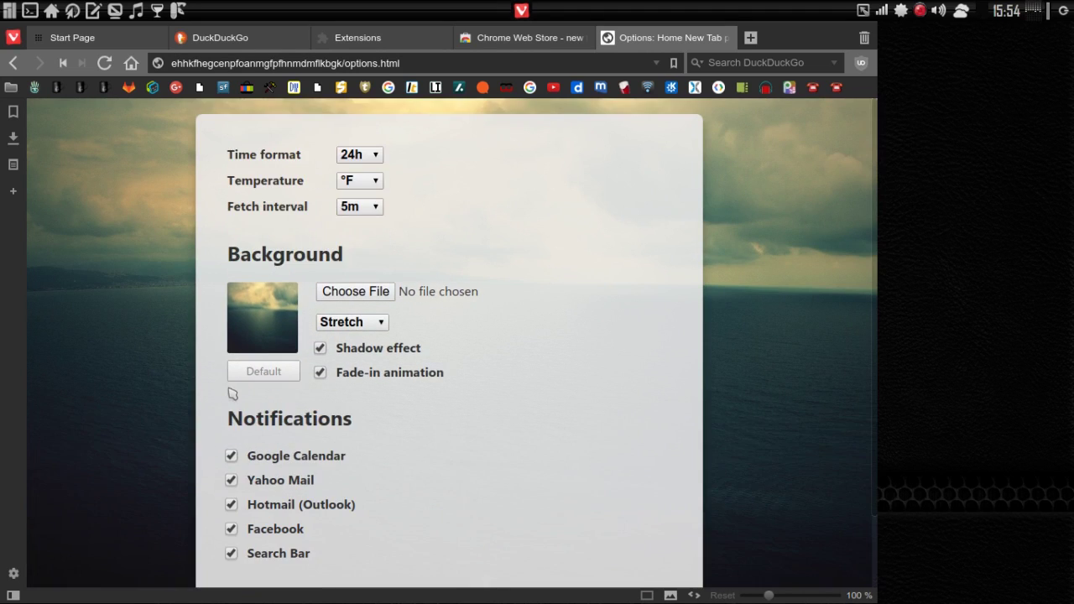
pyautogui.click(231, 457)
pyautogui.scroll(-2, 491, 207)
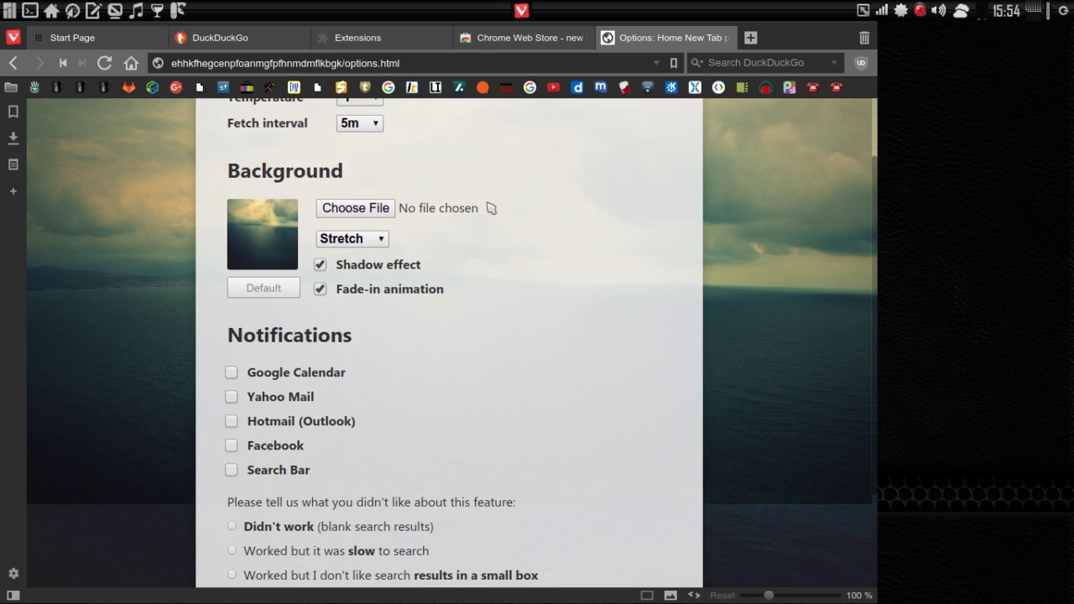
pyautogui.scroll(2, 491, 207)
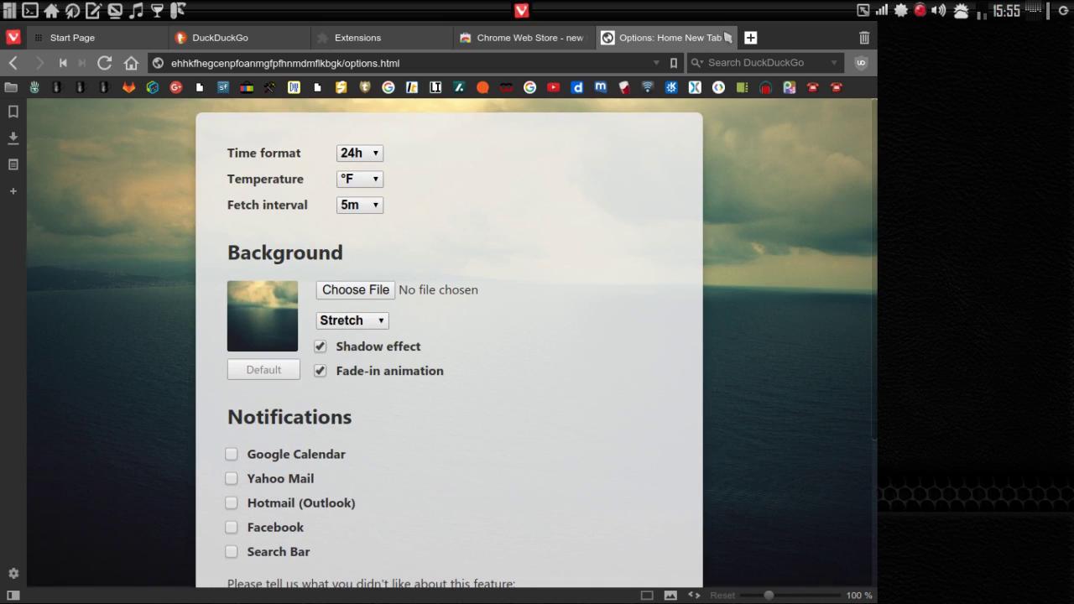
pyautogui.scroll(-1, 419, 403)
pyautogui.scroll(-3, 421, 400)
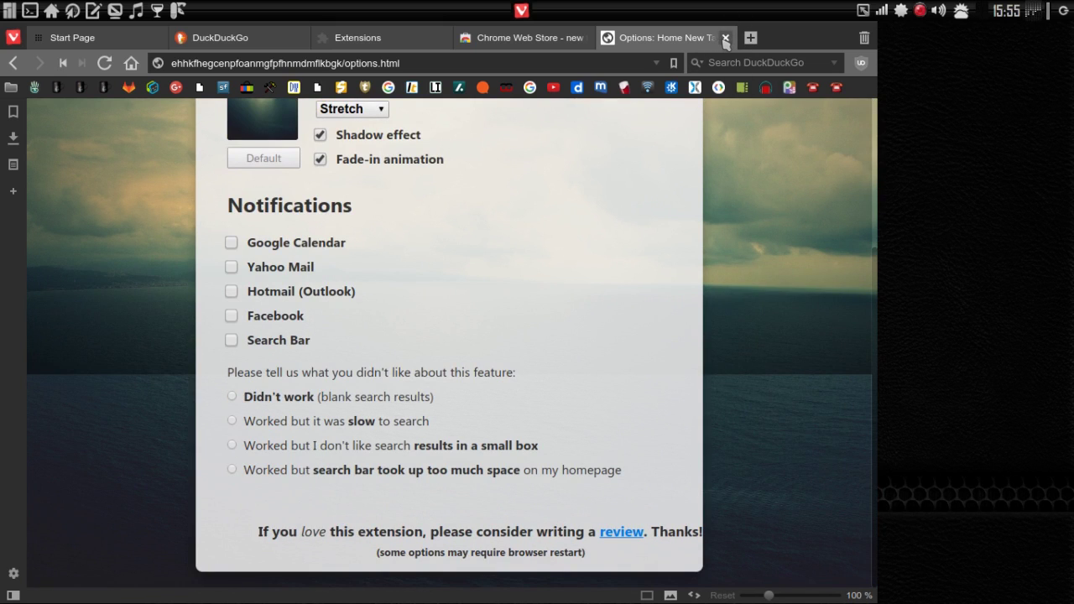
pyautogui.click(726, 38)
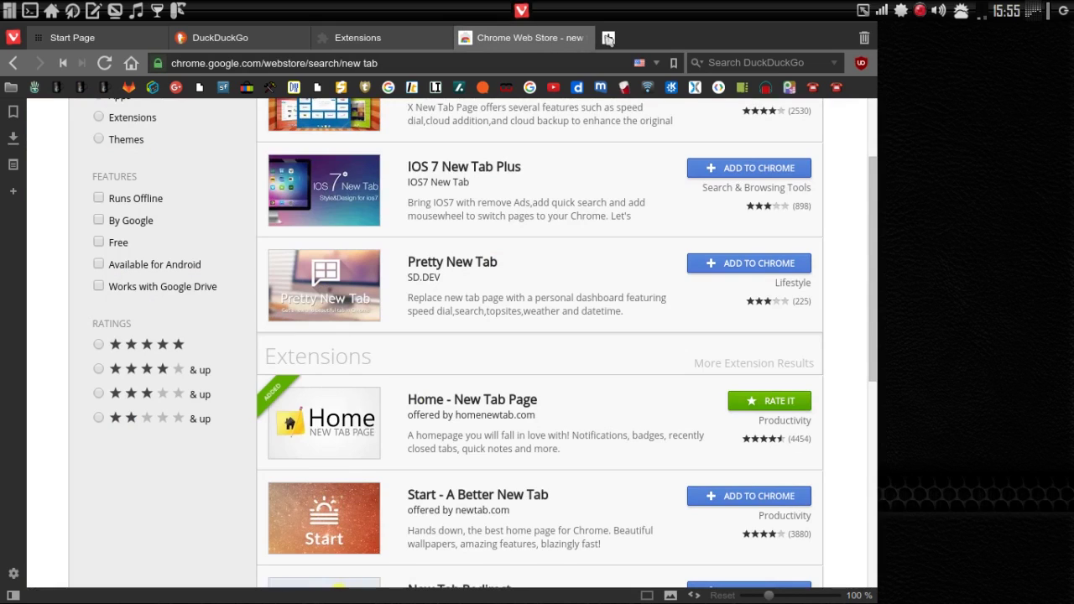
# Check the extension's effect in a new tab, close that tab, and remove the Home - New Tab Page extension
pyautogui.click(608, 38)
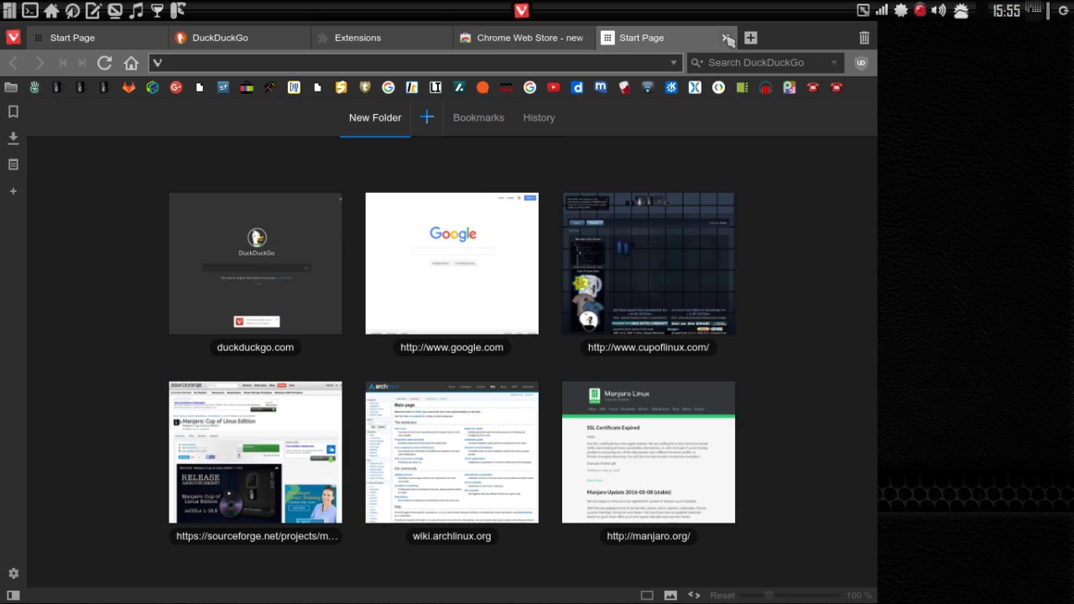
pyautogui.hotkey('ctrl', 'w')
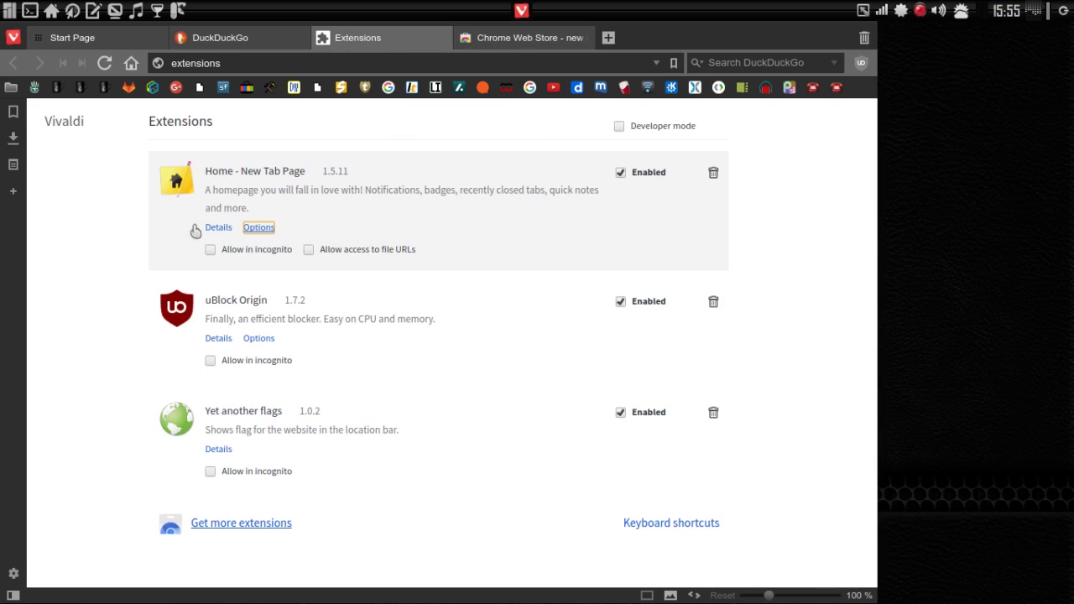
pyautogui.click(714, 174)
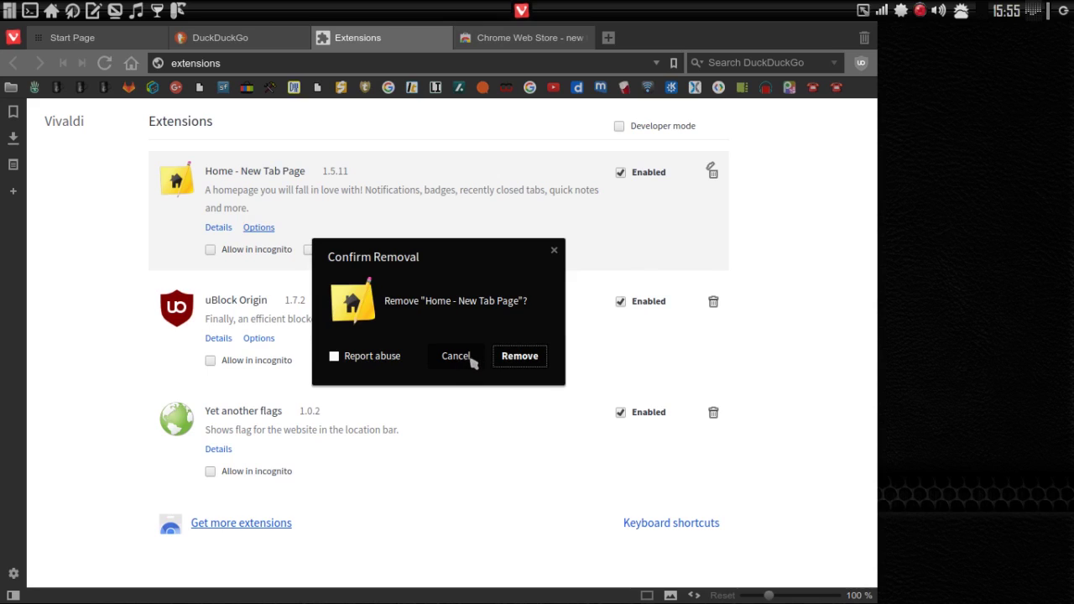
pyautogui.click(519, 356)
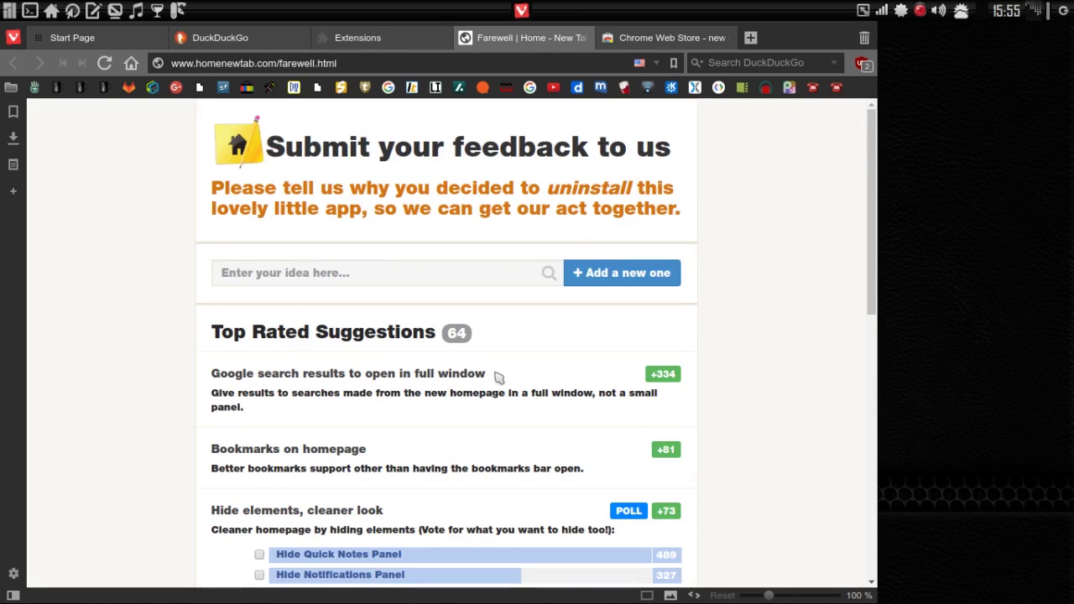
# Close the uninstall feedback, Extensions and Chrome Web Store tabs, keeping the Start Page and DuckDuckGo tabs open
pyautogui.click(585, 38)
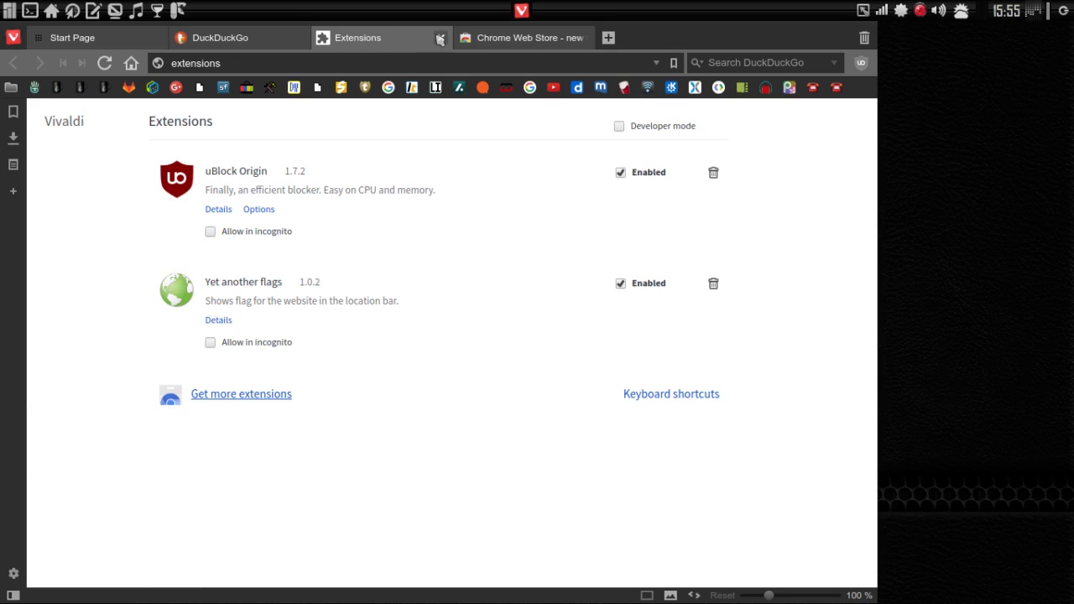
pyautogui.click(440, 38)
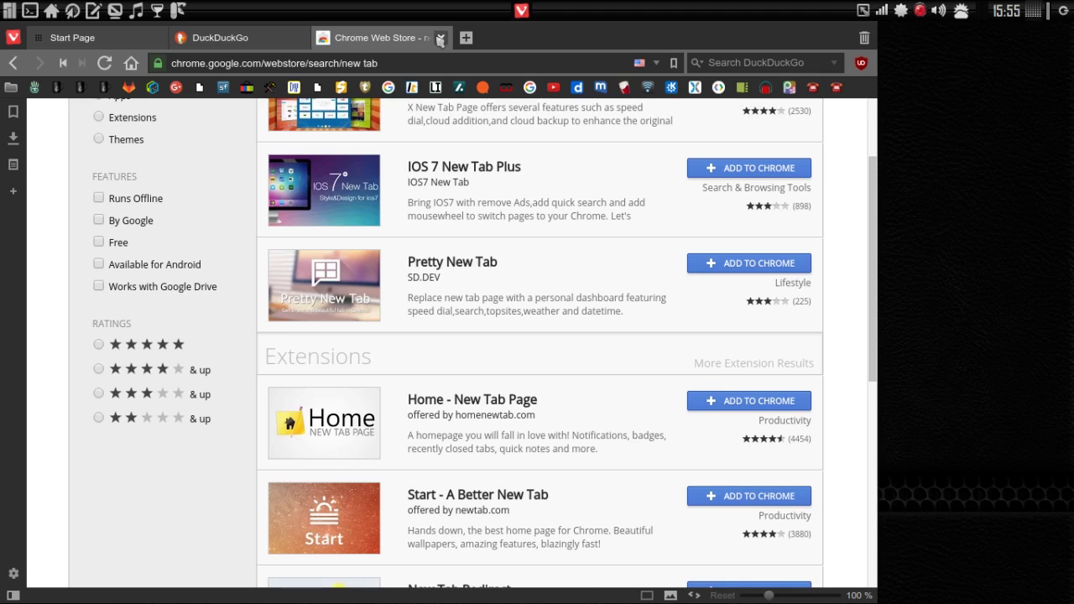
pyautogui.click(440, 37)
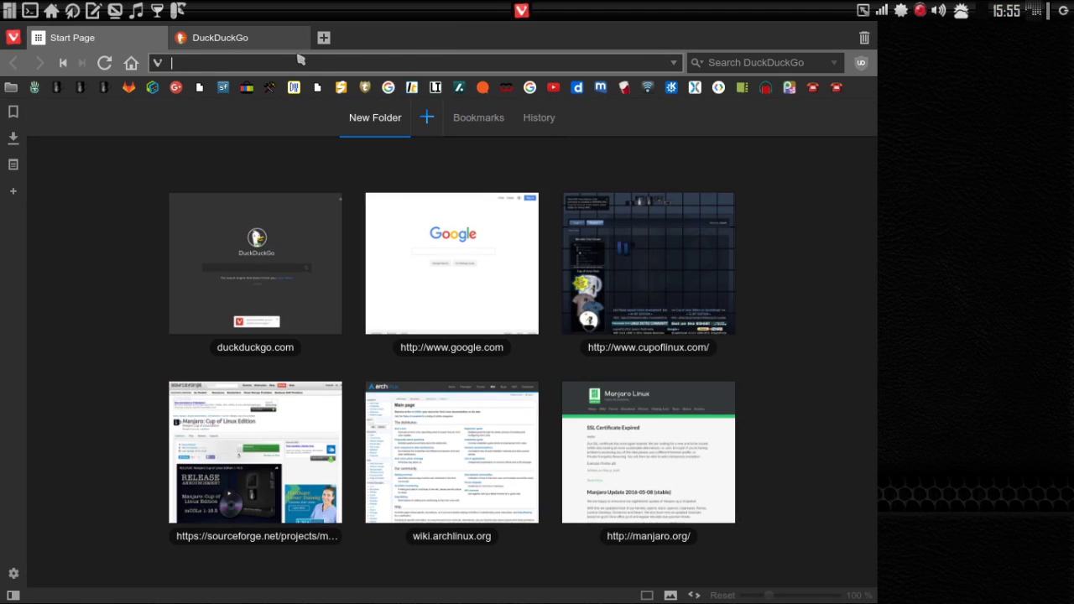